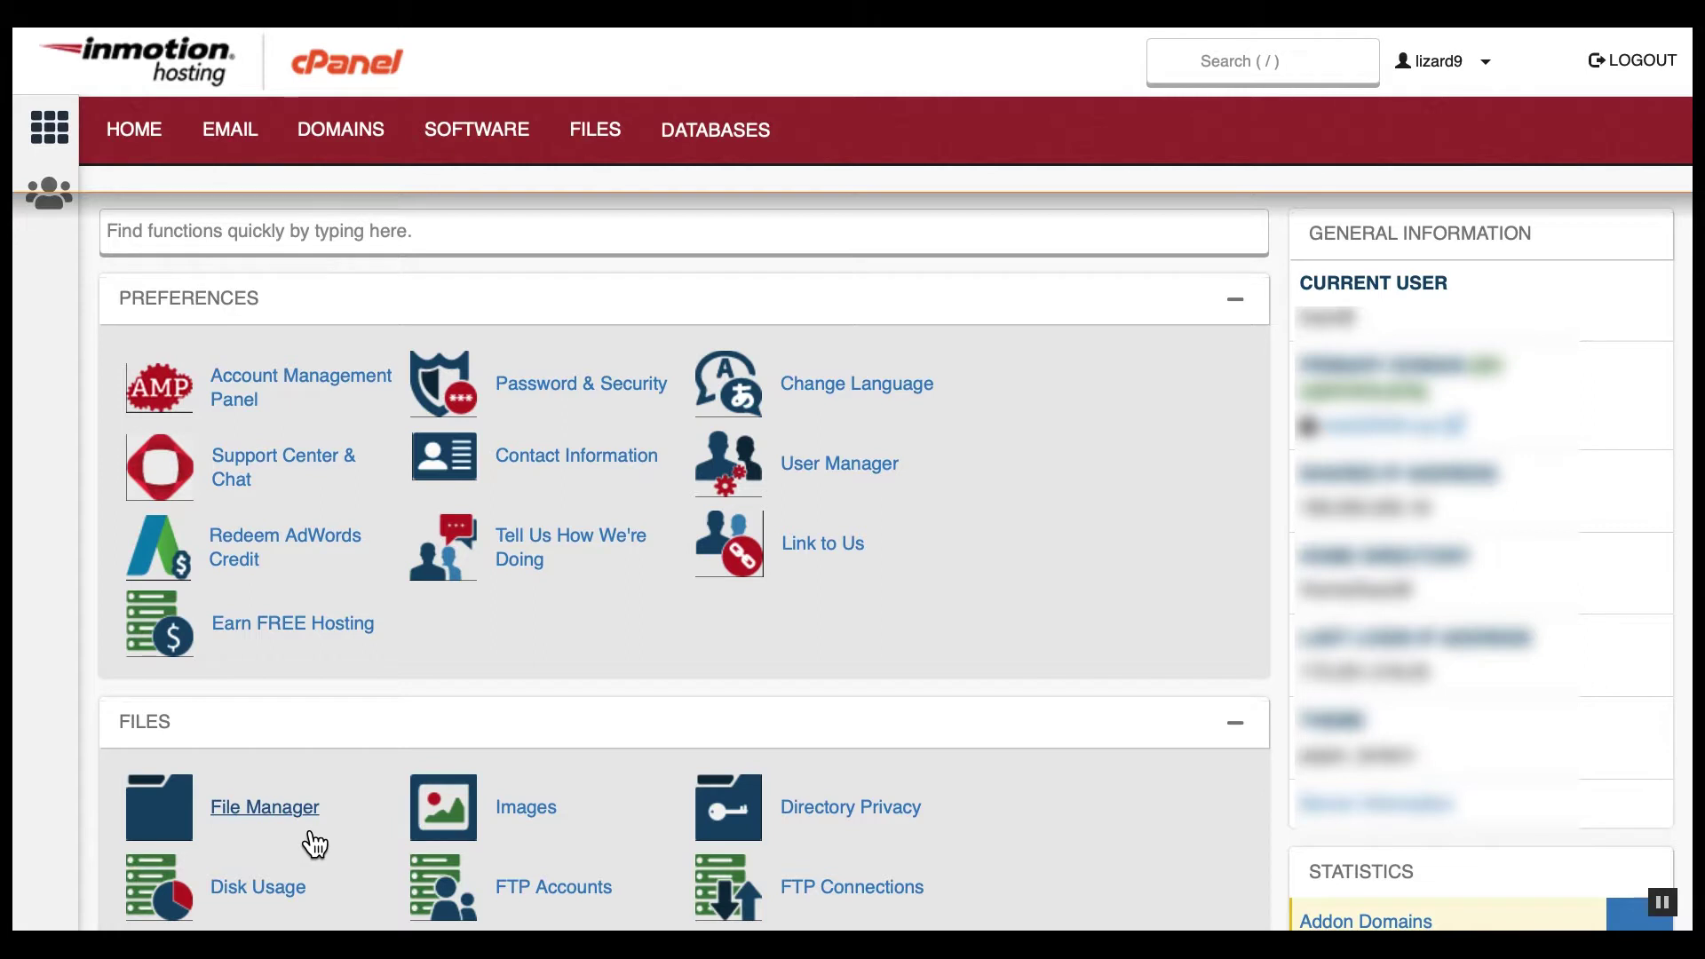
# Launch File Manager from cPanel so the home directory listing loads.
pyautogui.click(298, 808)
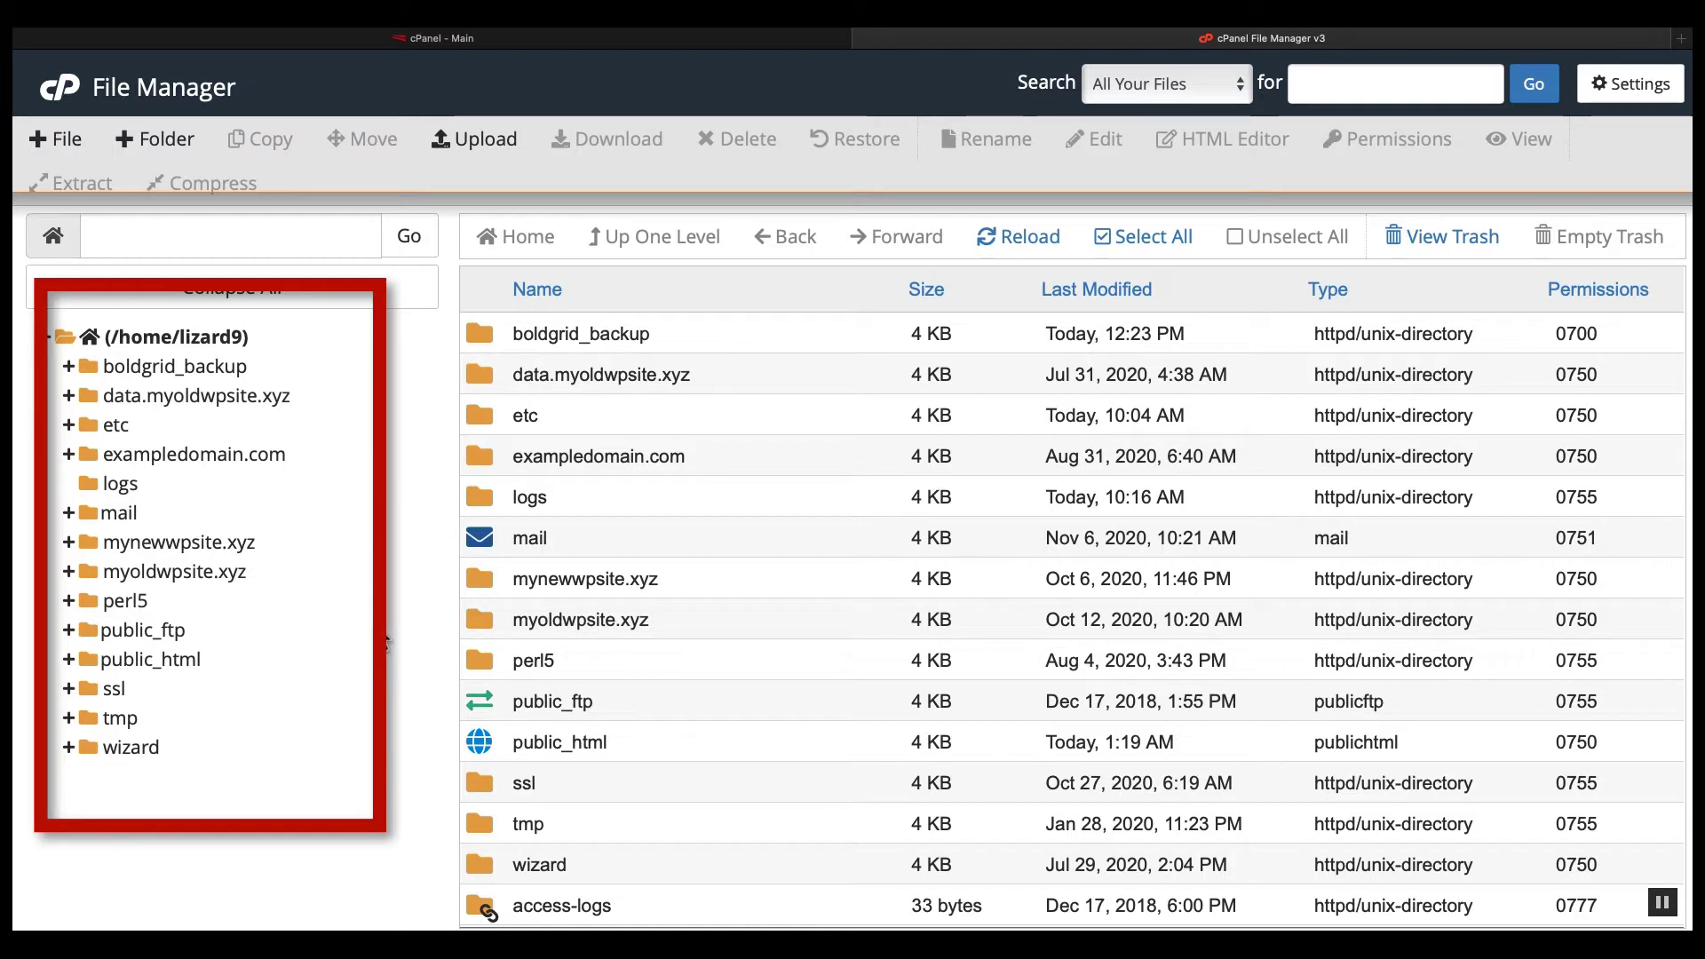
pyautogui.click(123, 754)
pyautogui.click(70, 748)
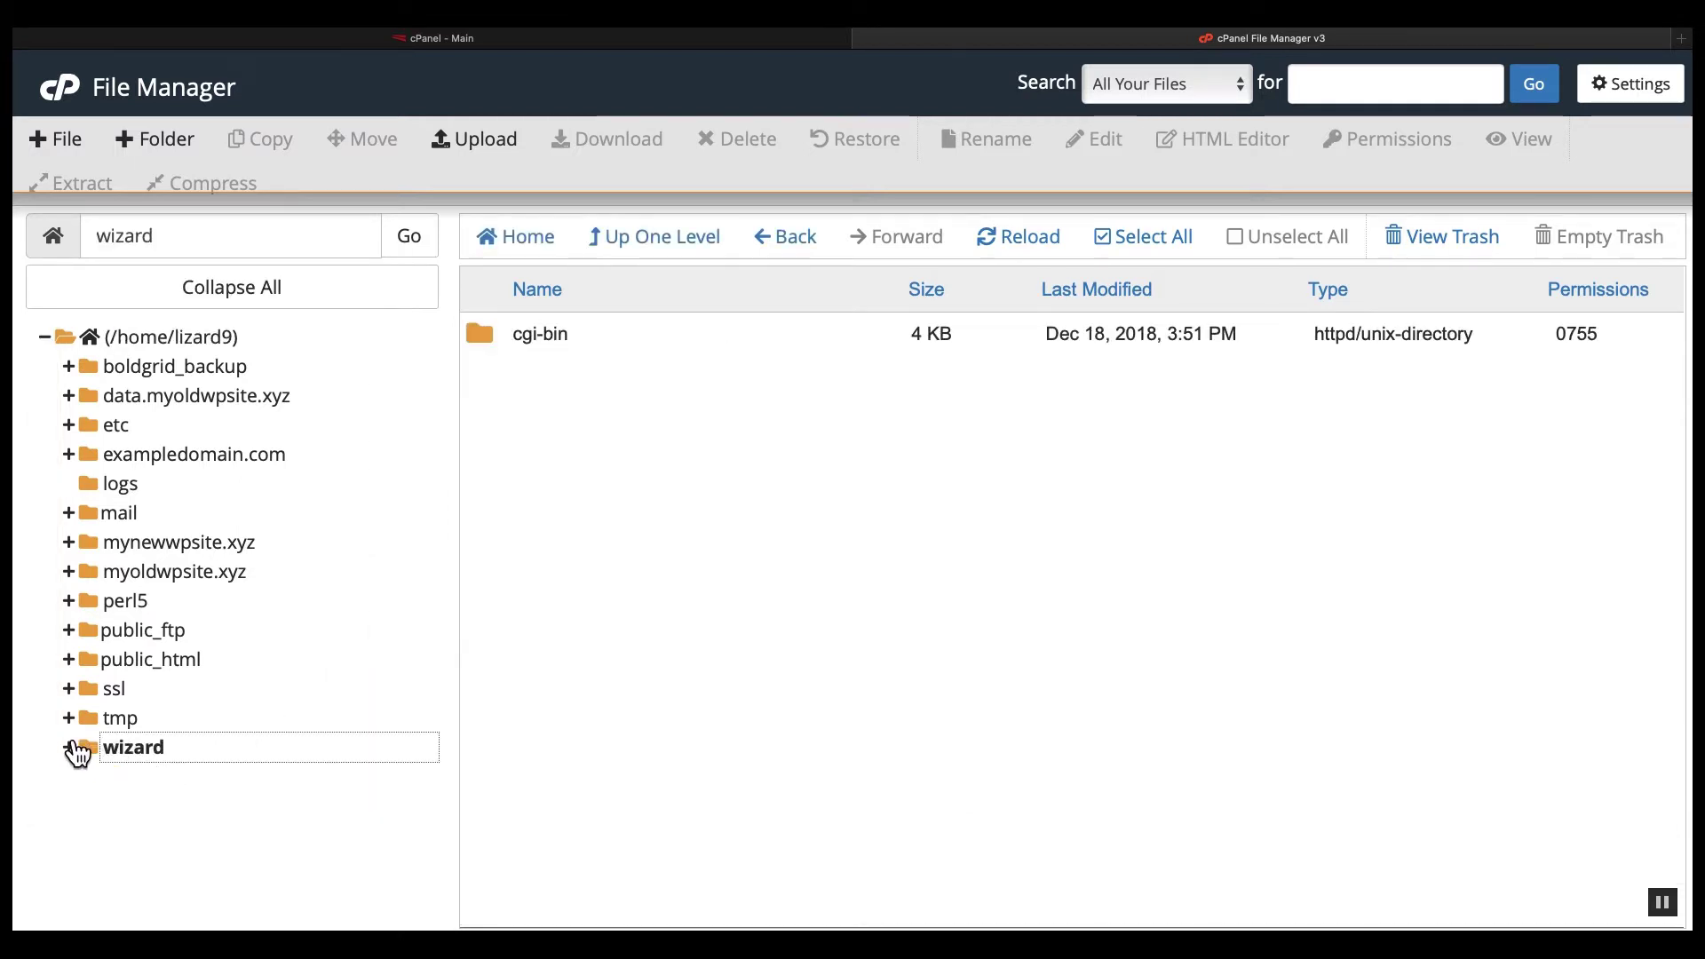
pyautogui.click(171, 369)
pyautogui.click(68, 367)
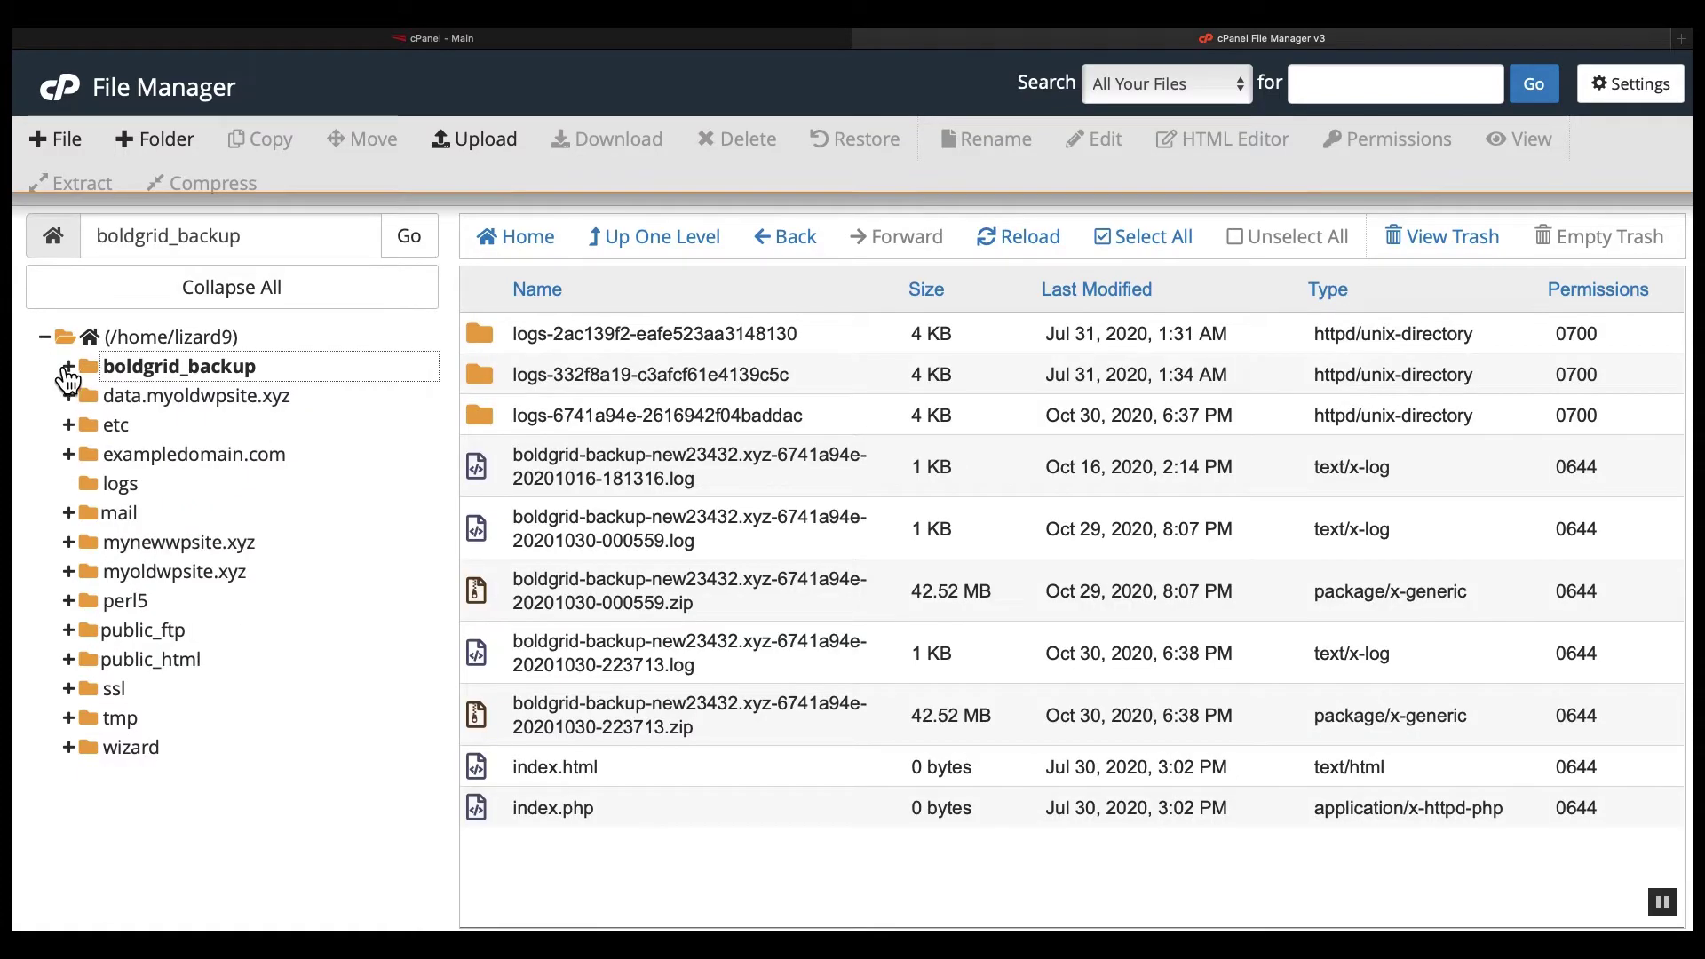
pyautogui.click(155, 342)
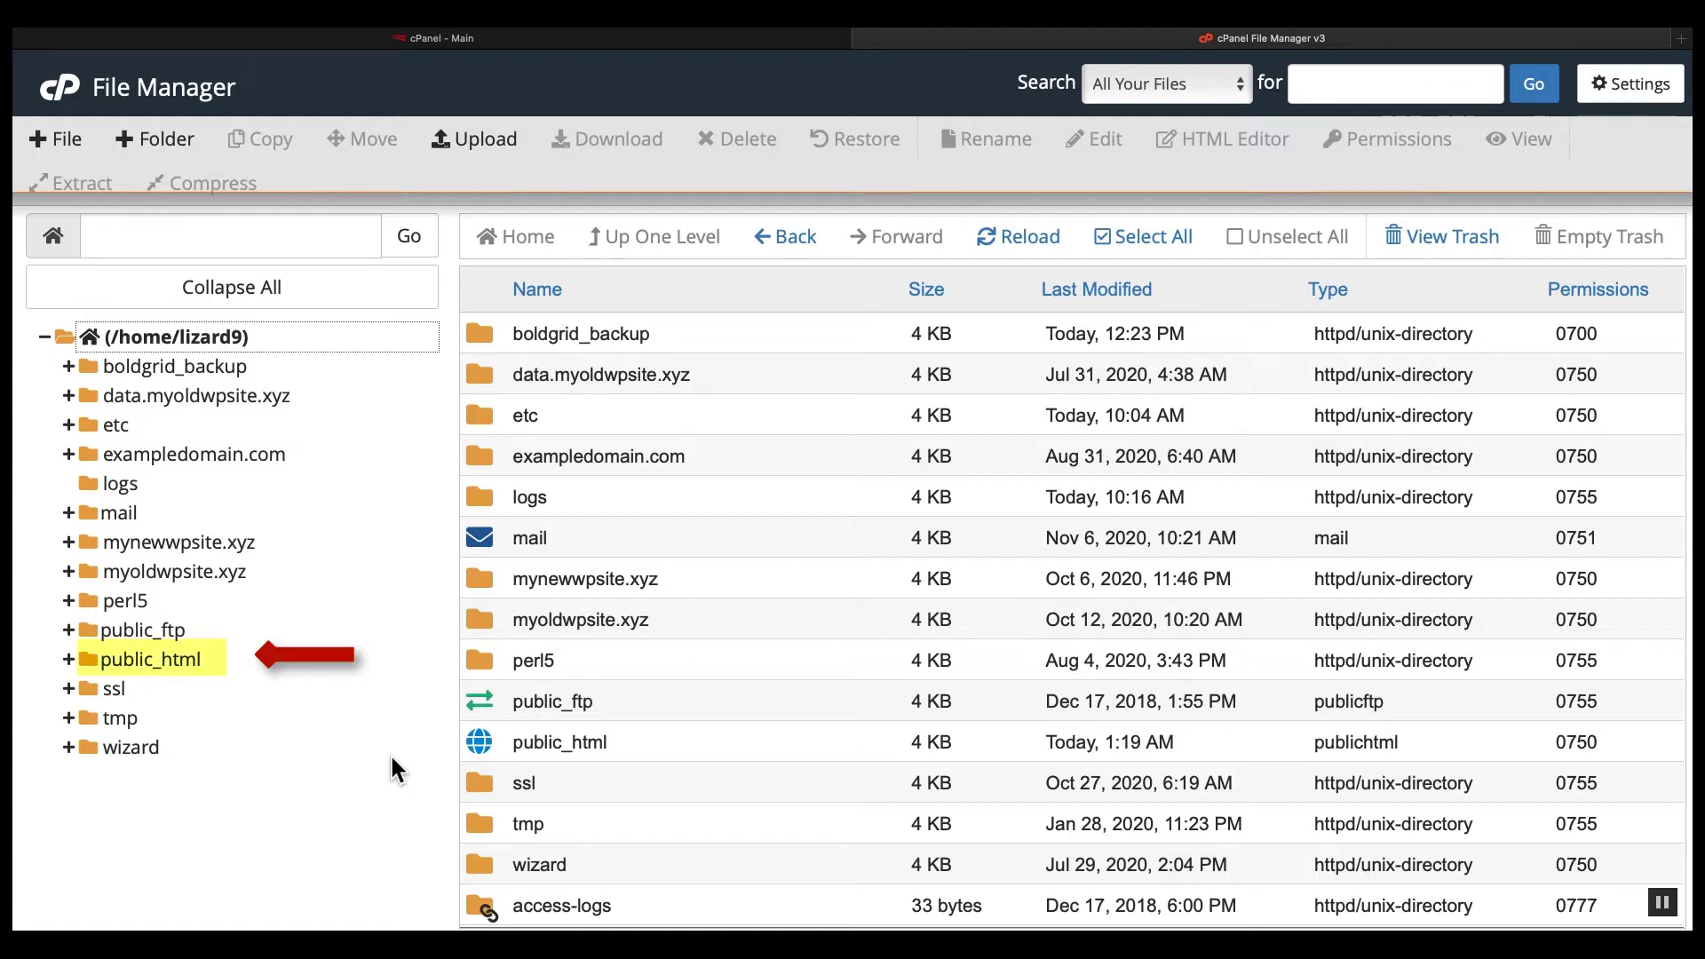
pyautogui.click(138, 658)
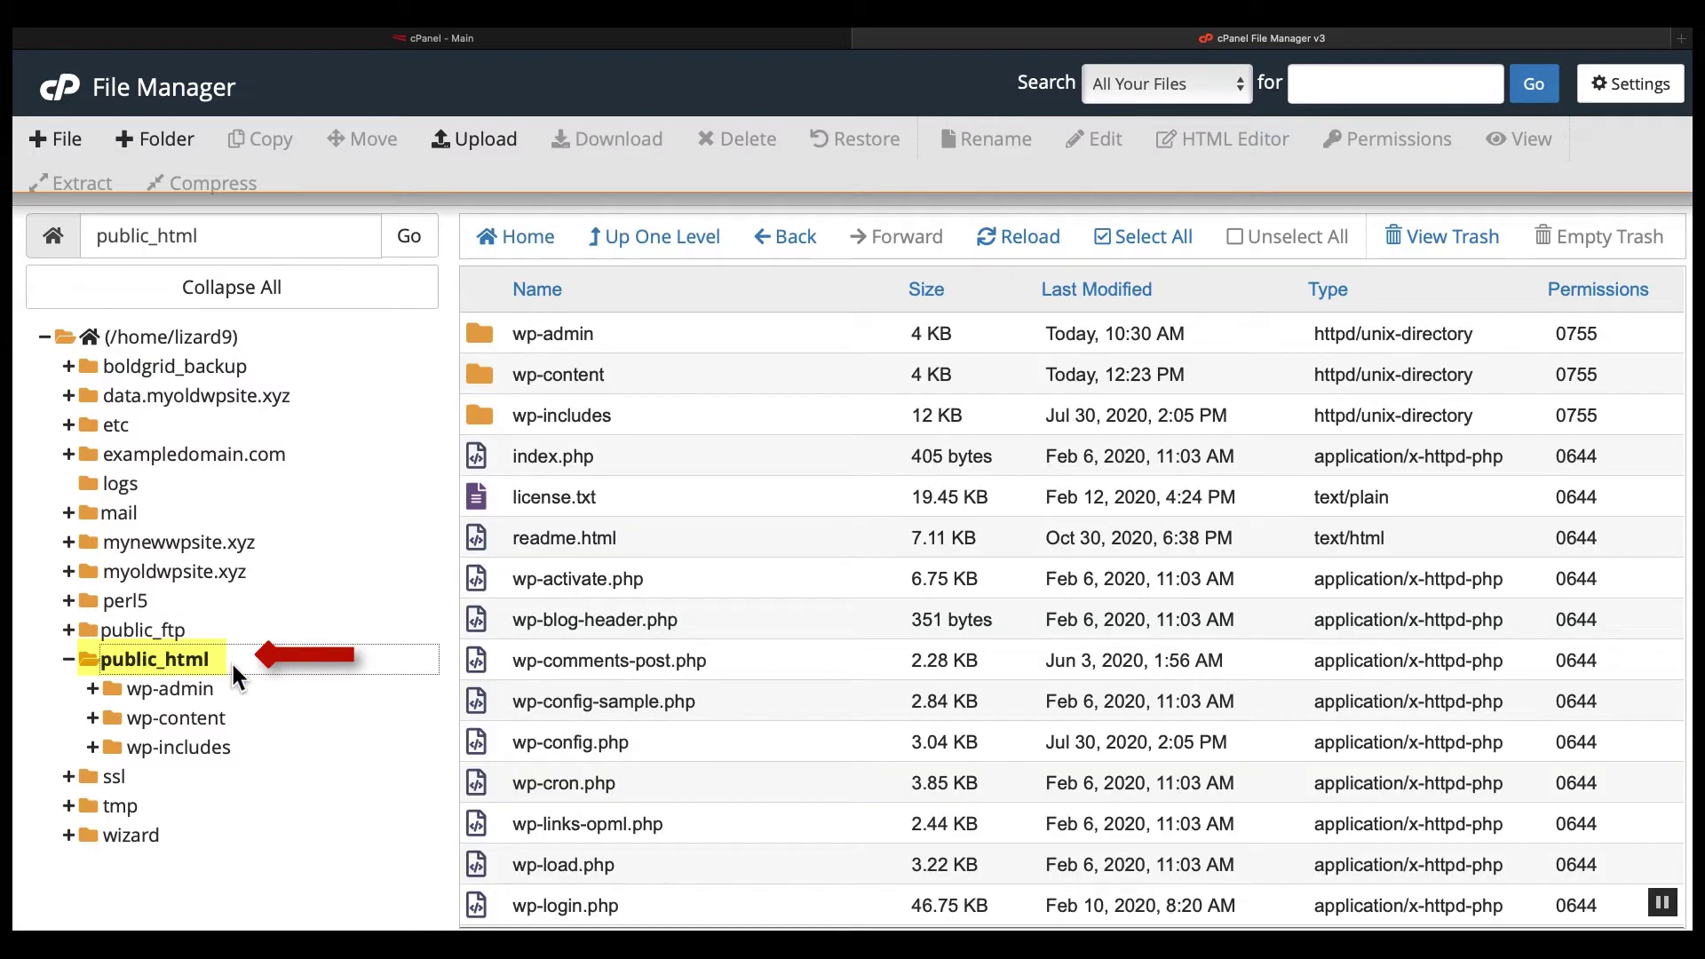
pyautogui.click(67, 659)
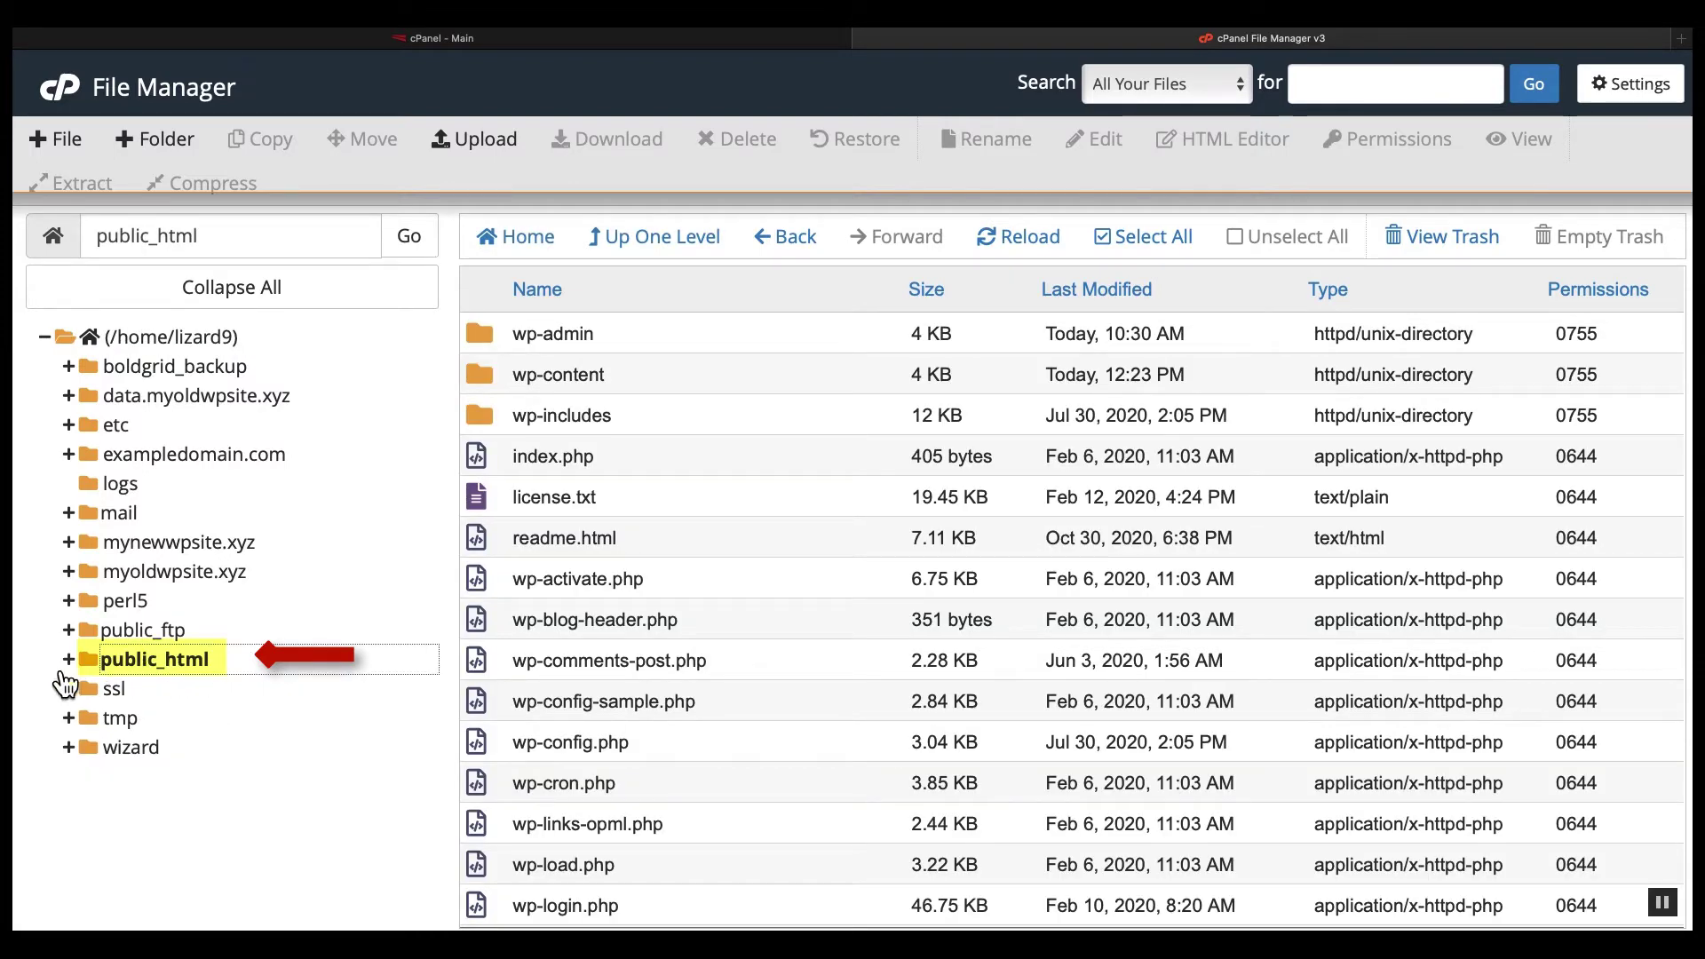
pyautogui.click(145, 581)
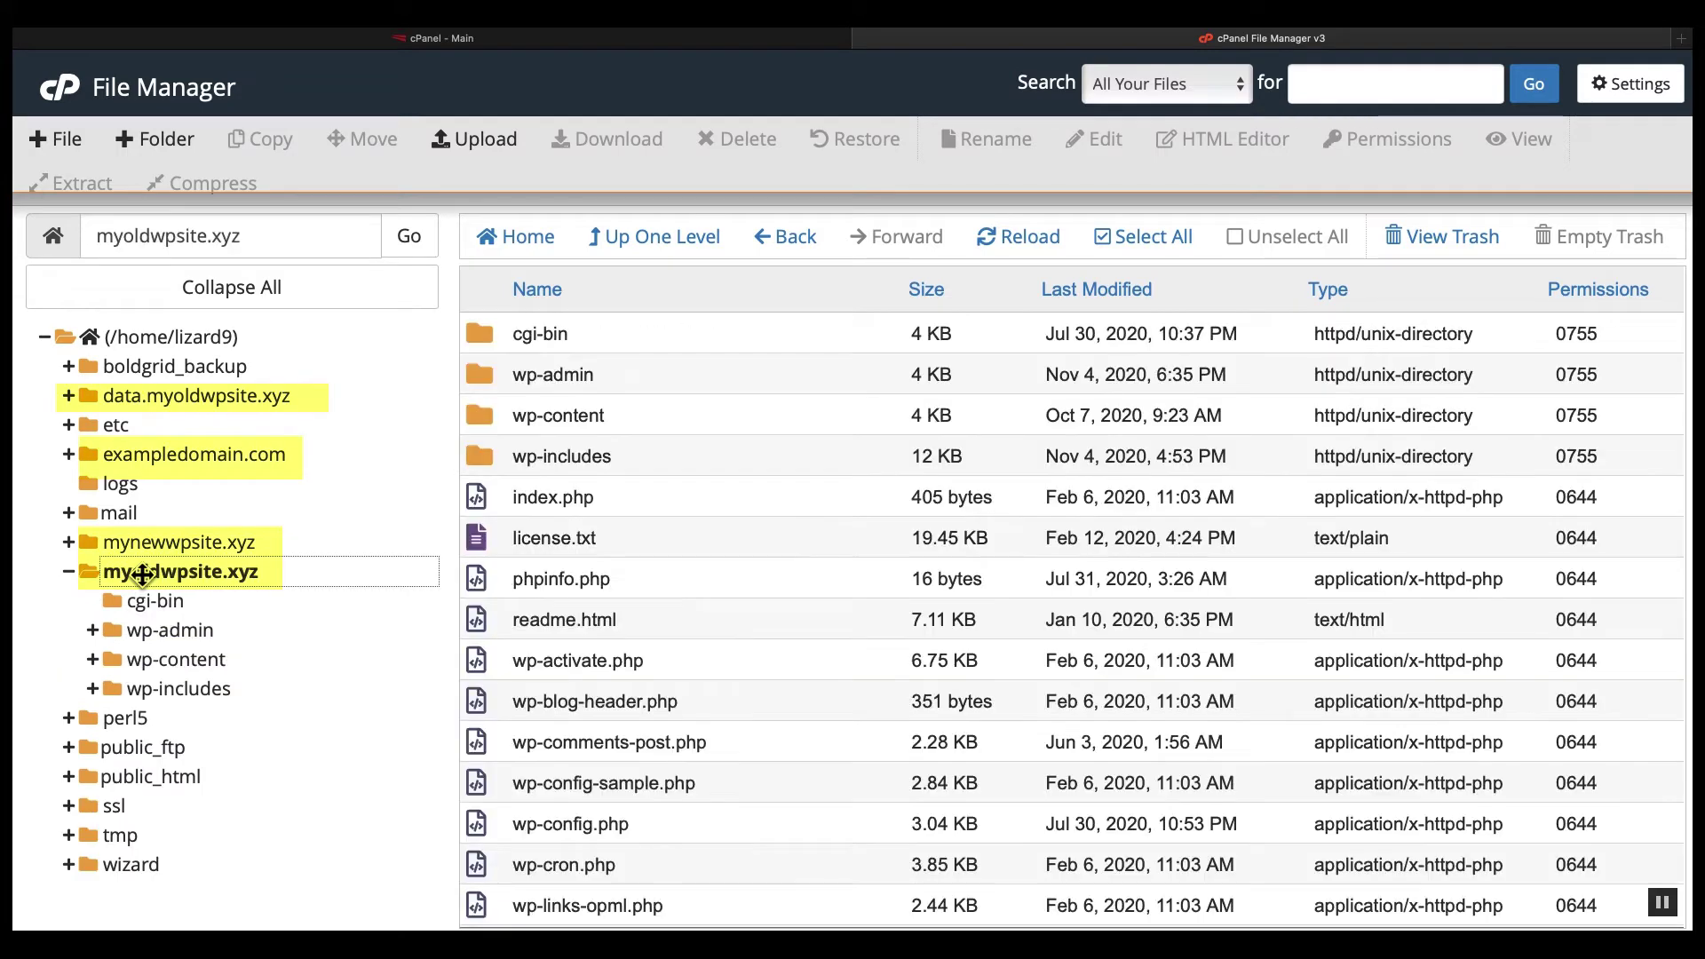
pyautogui.click(68, 571)
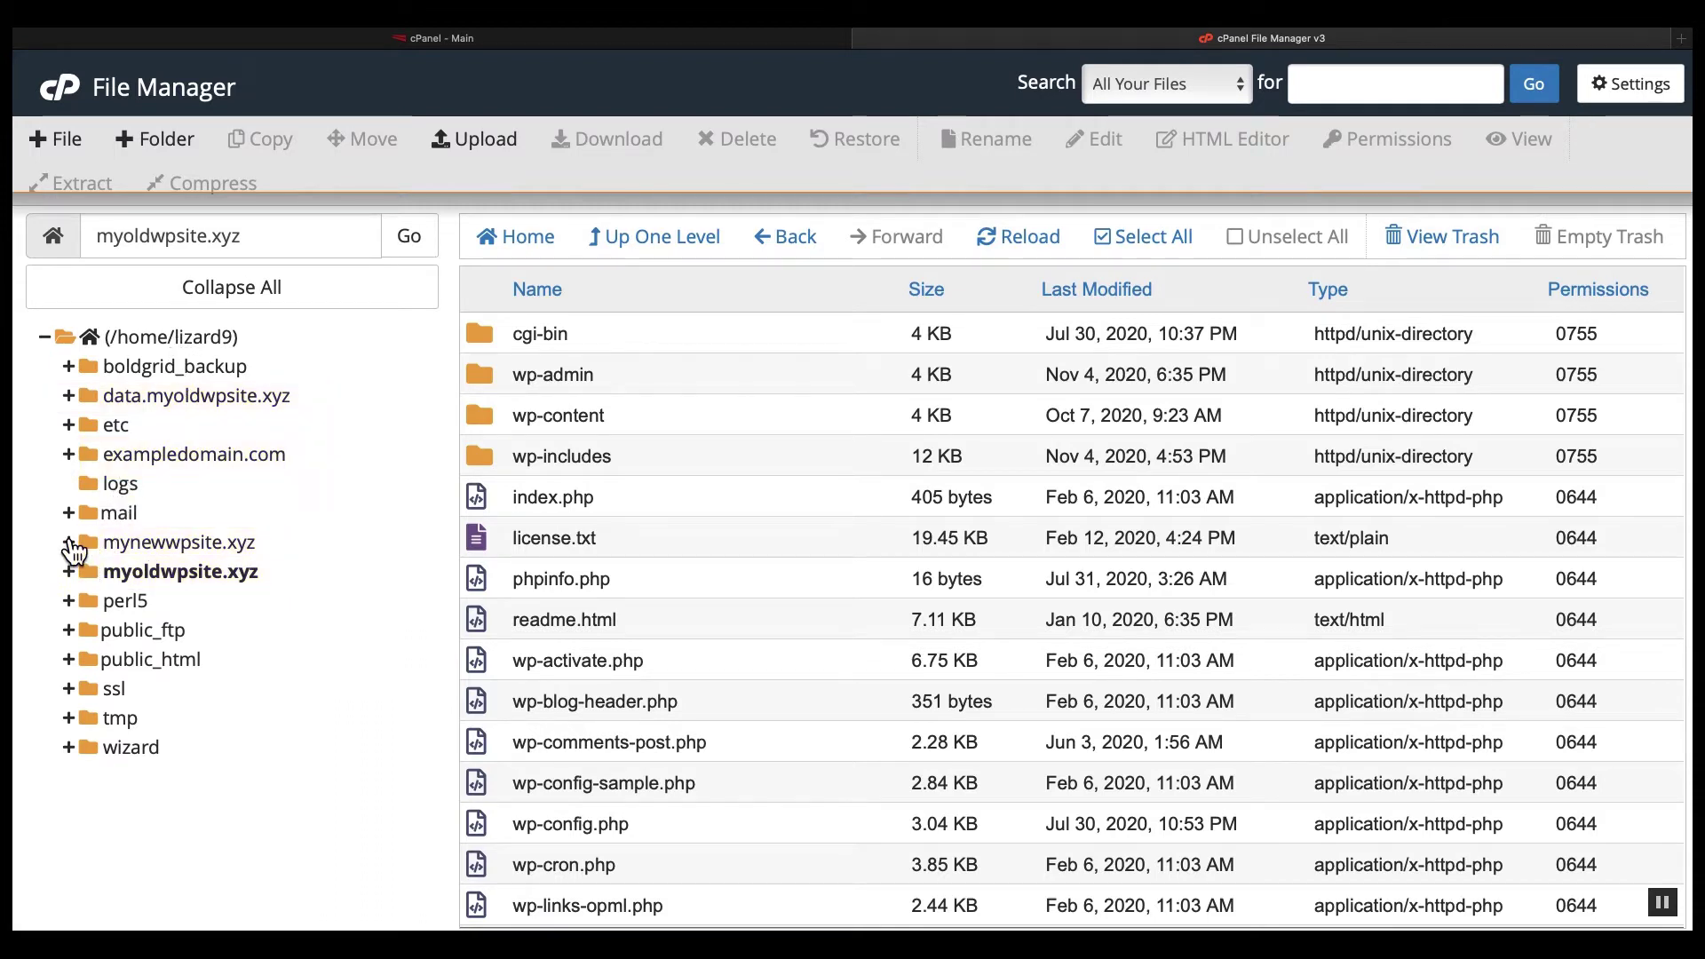
pyautogui.click(68, 542)
pyautogui.click(68, 689)
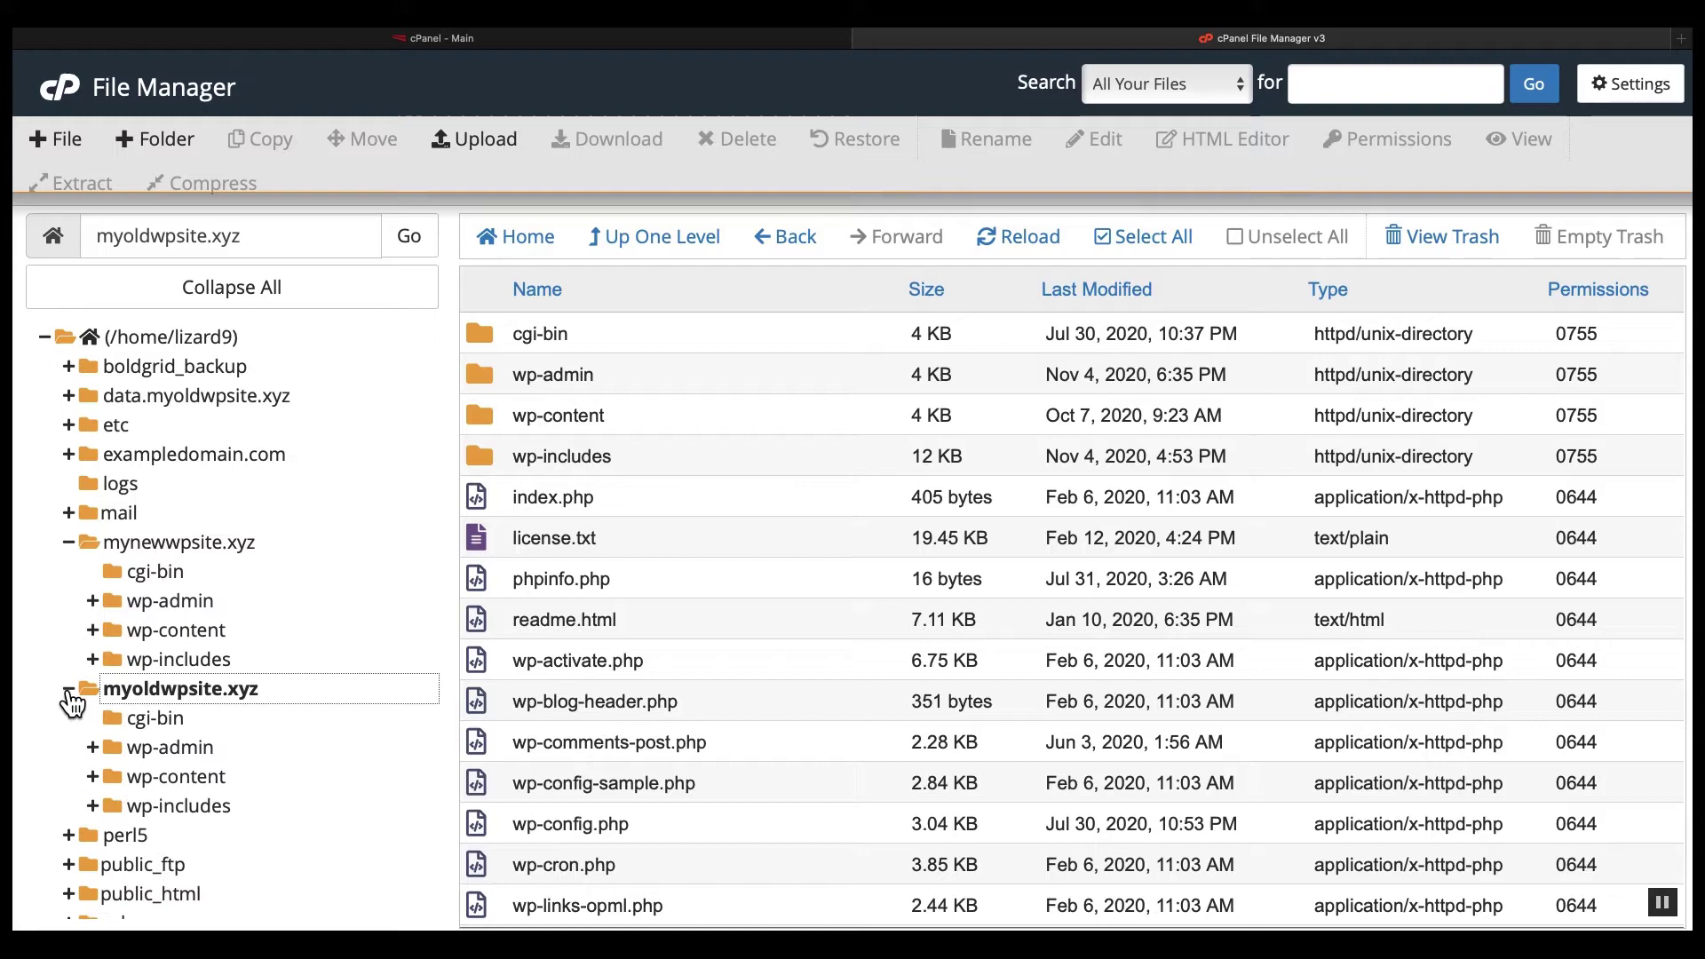
pyautogui.click(68, 690)
pyautogui.click(70, 545)
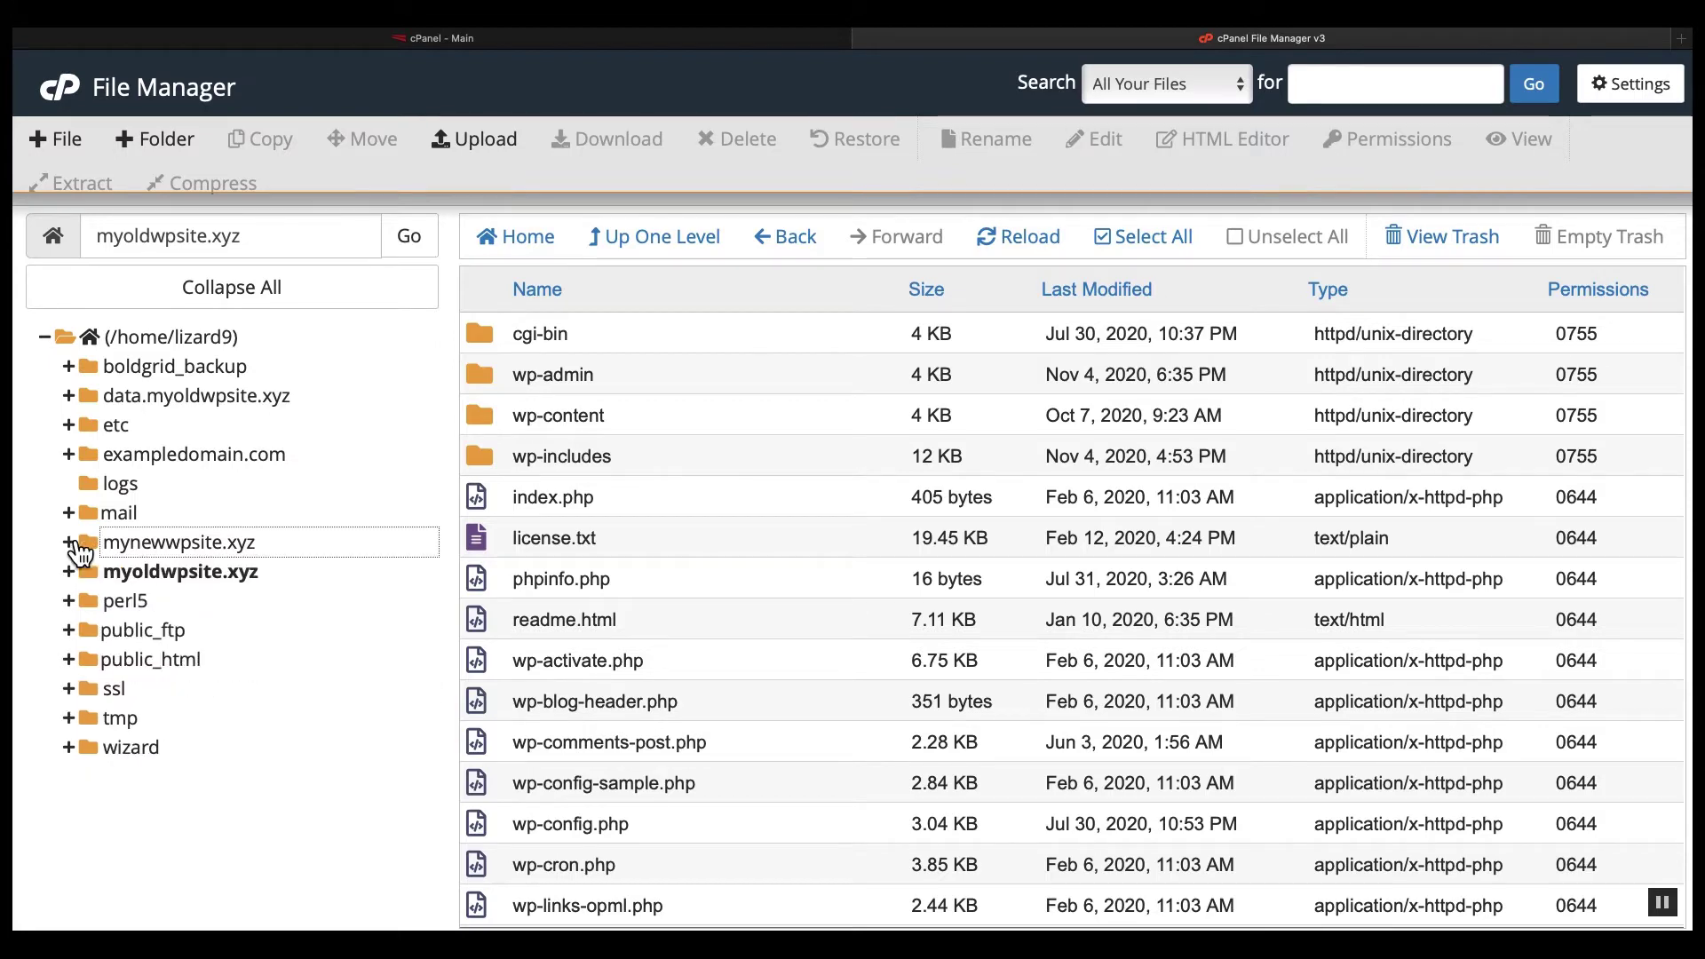
pyautogui.click(168, 336)
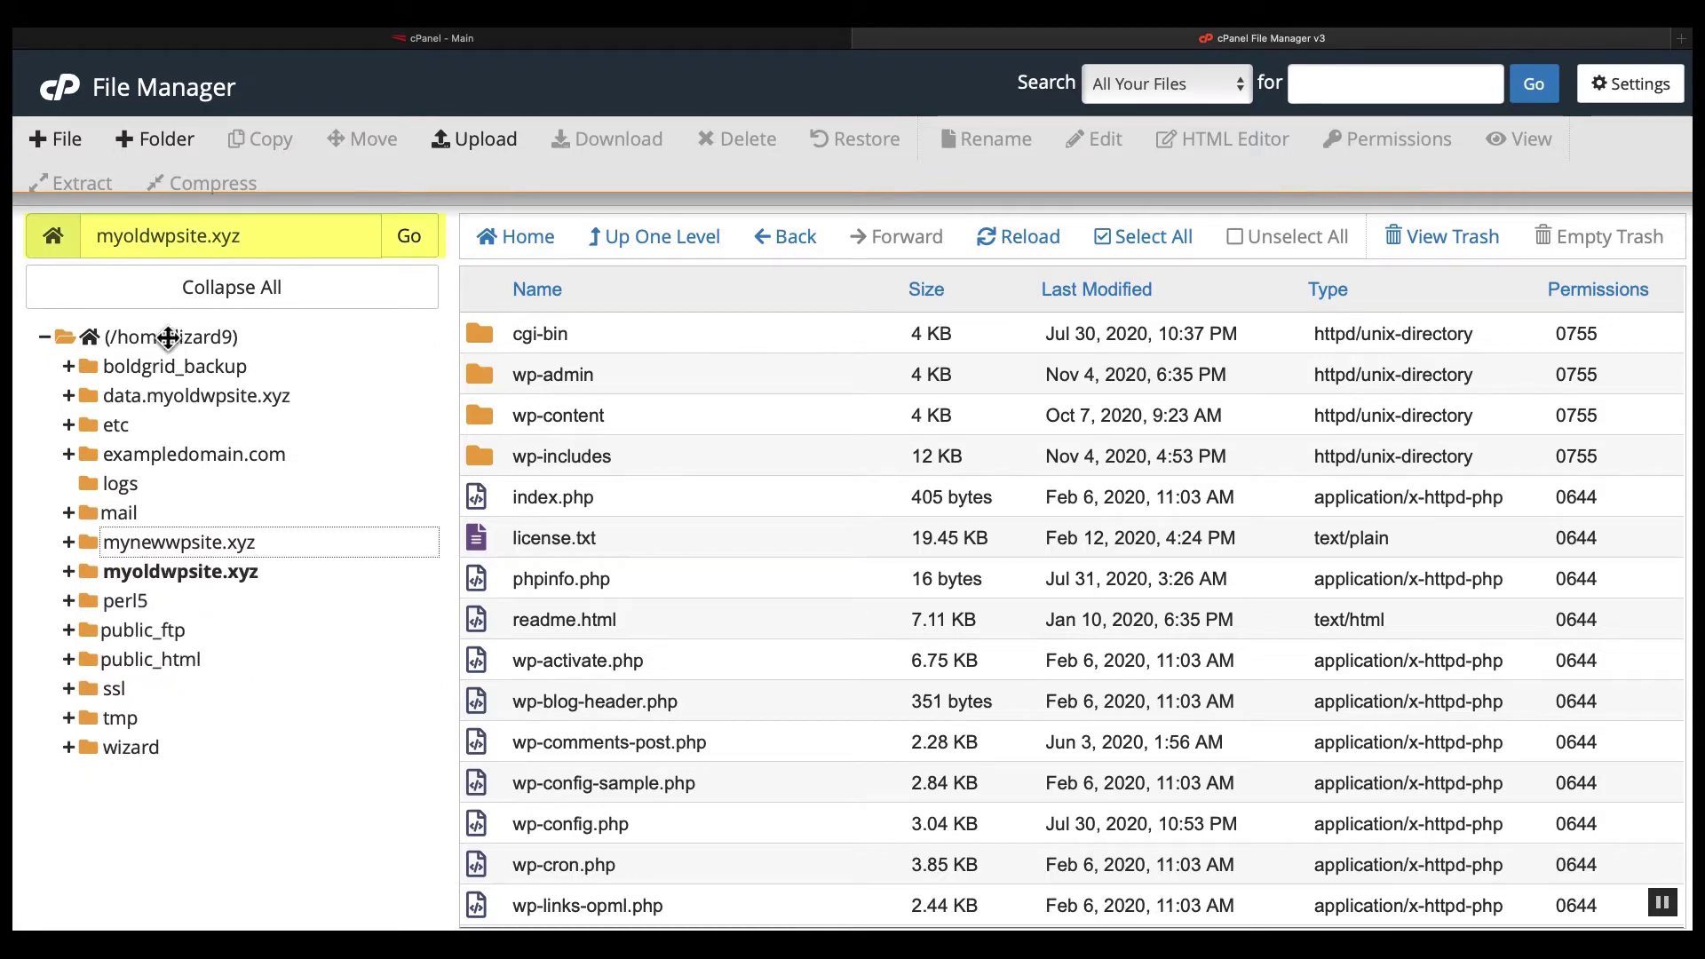
# Jump to the exampledomain.com folder via the path field, correcting the mistyped name.
pyautogui.click(321, 236)
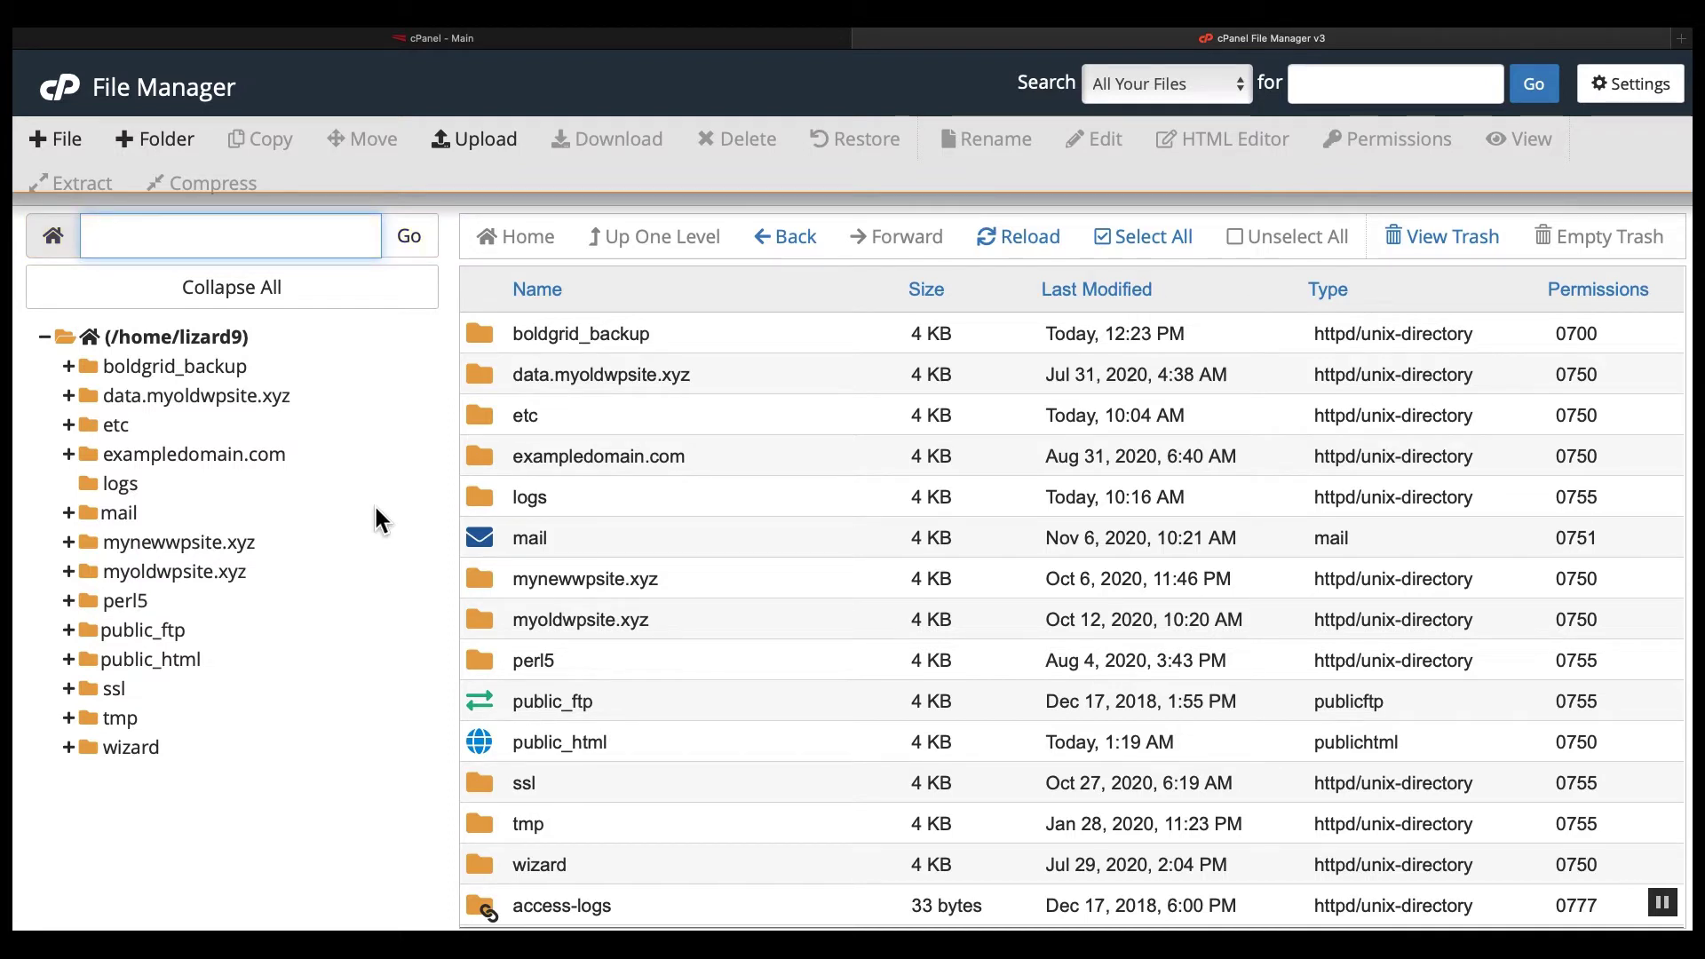
pyautogui.write('e')
pyautogui.write('xample domai')
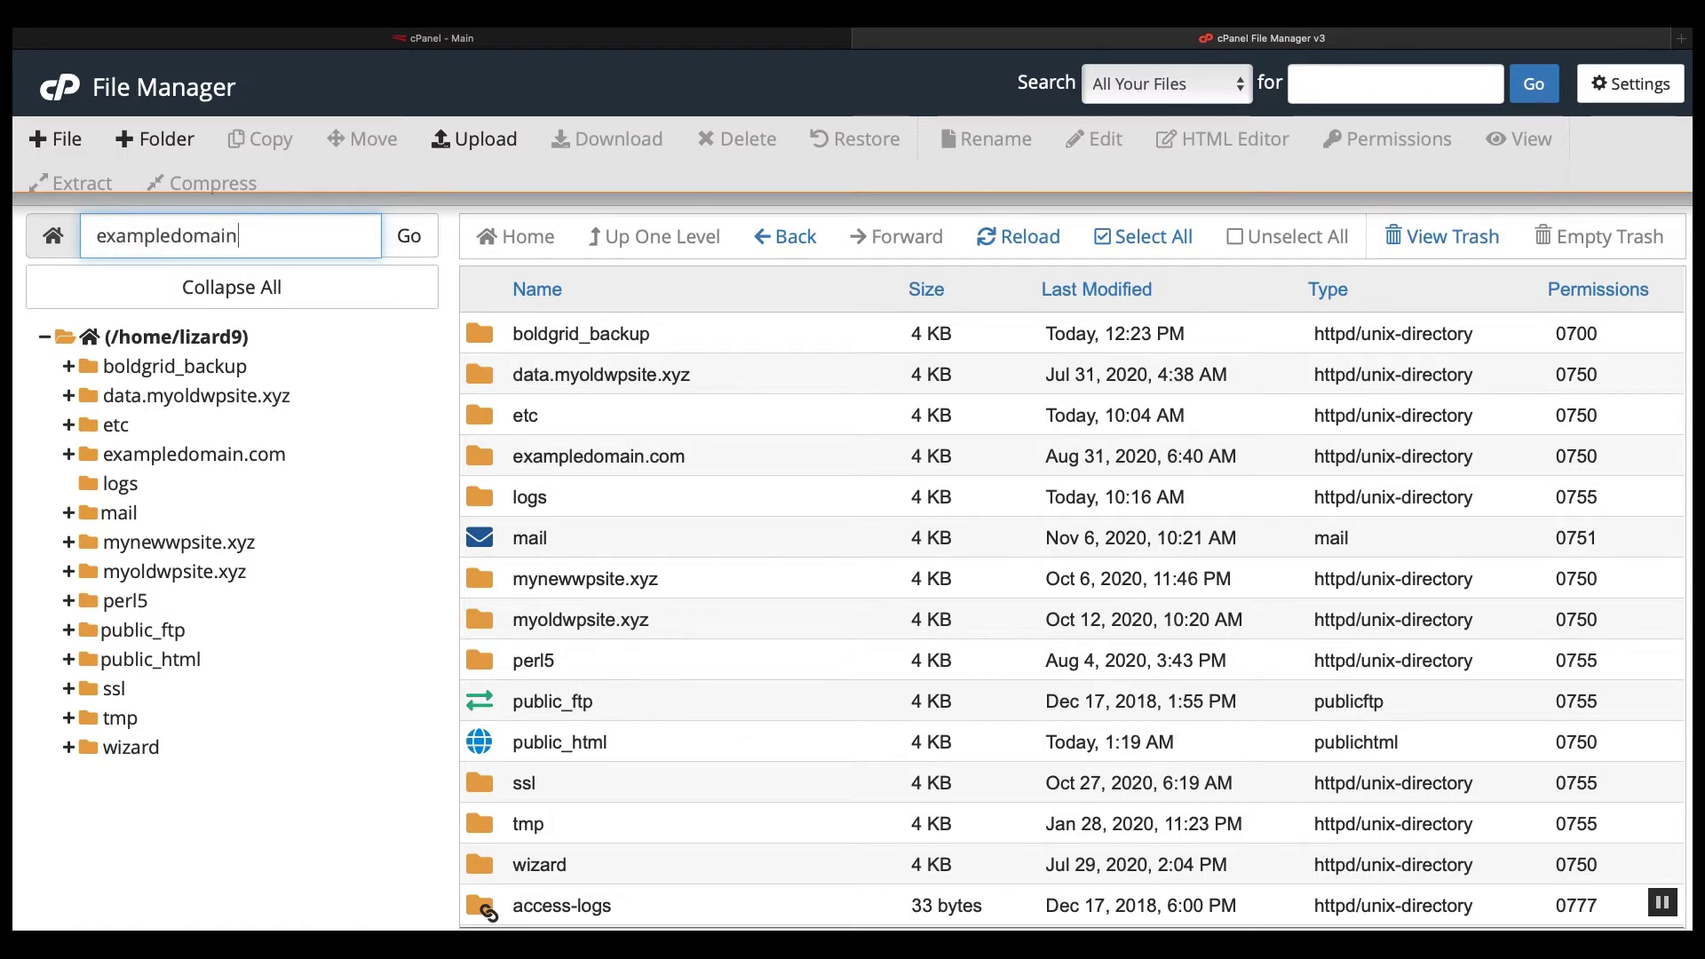
pyautogui.write('n.c')
pyautogui.press('BackSpace')
pyautogui.press('BackSpace')
pyautogui.press('BackSpace')
pyautogui.press('BackSpace')
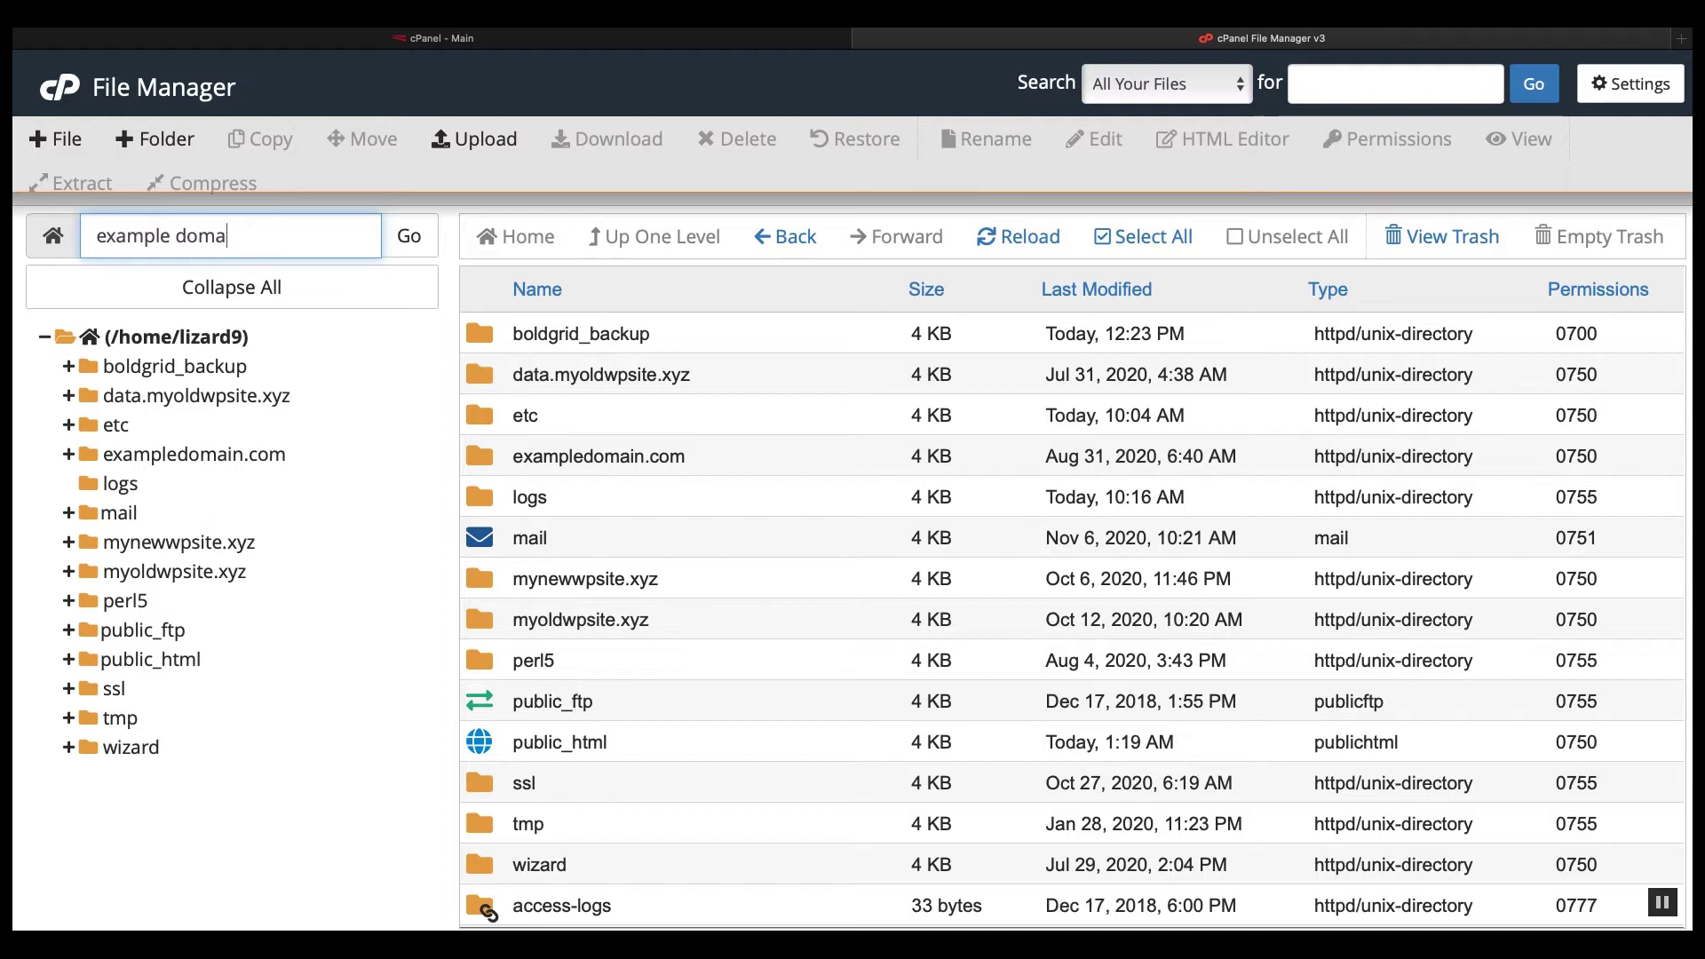
pyautogui.press('BackSpace')
pyautogui.press('BackSpace')
pyautogui.press('BackSpace')
pyautogui.write('domain.co')
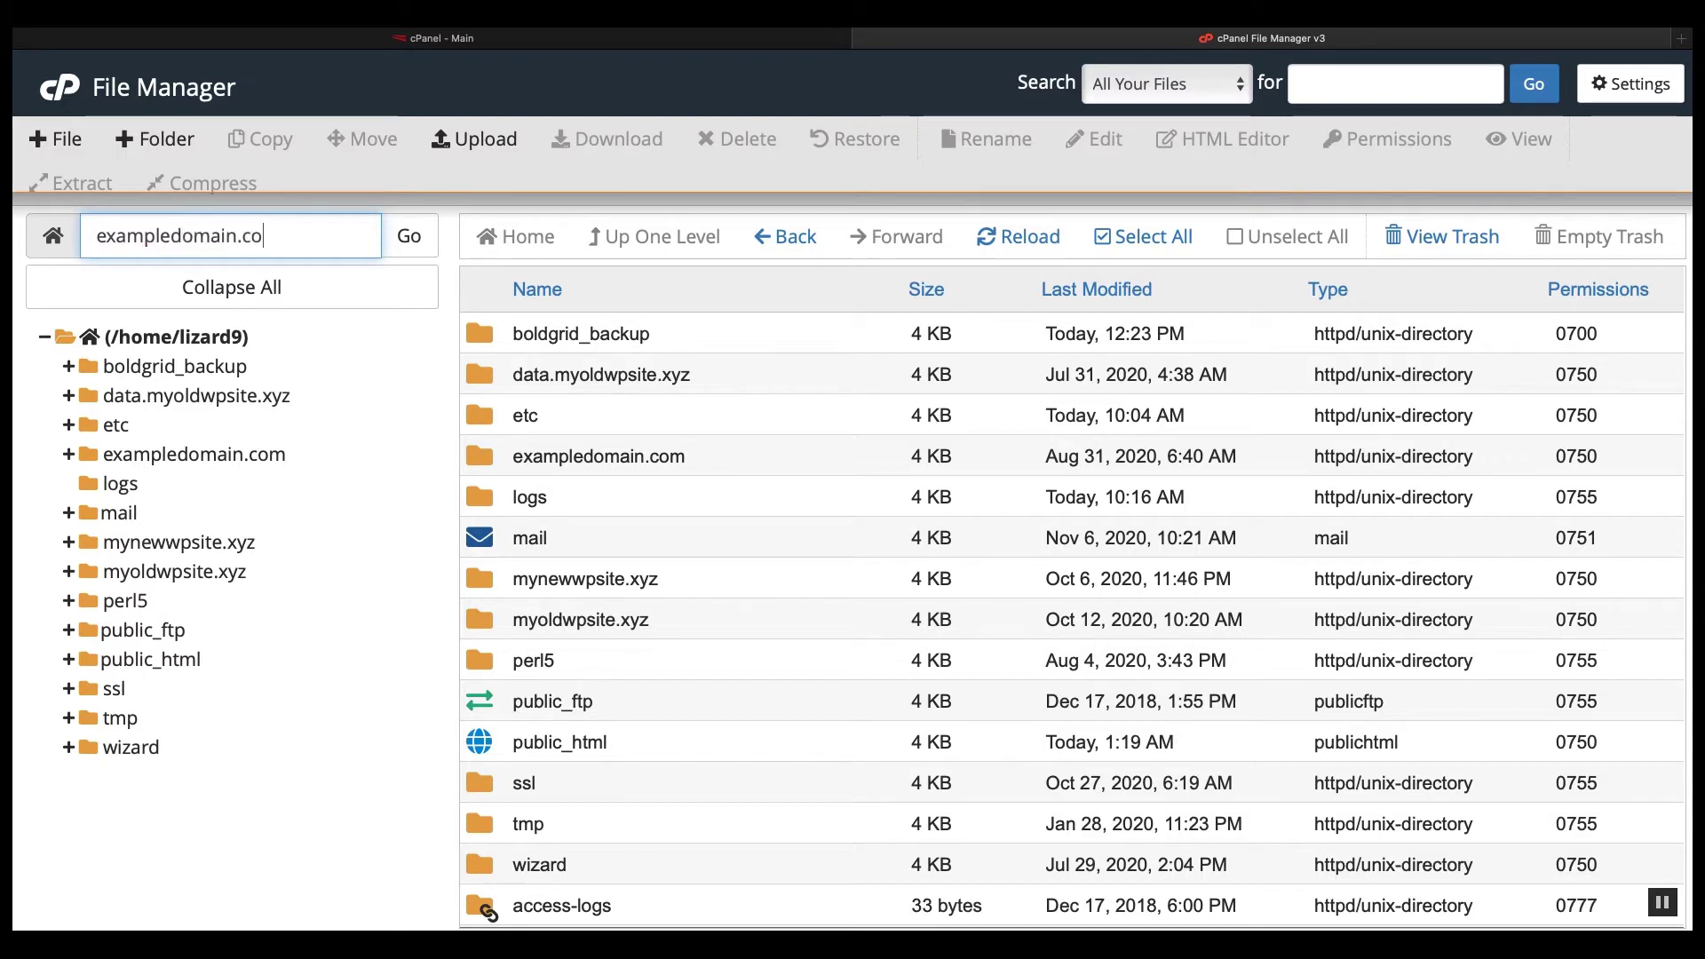
pyautogui.write('m')
pyautogui.click(410, 239)
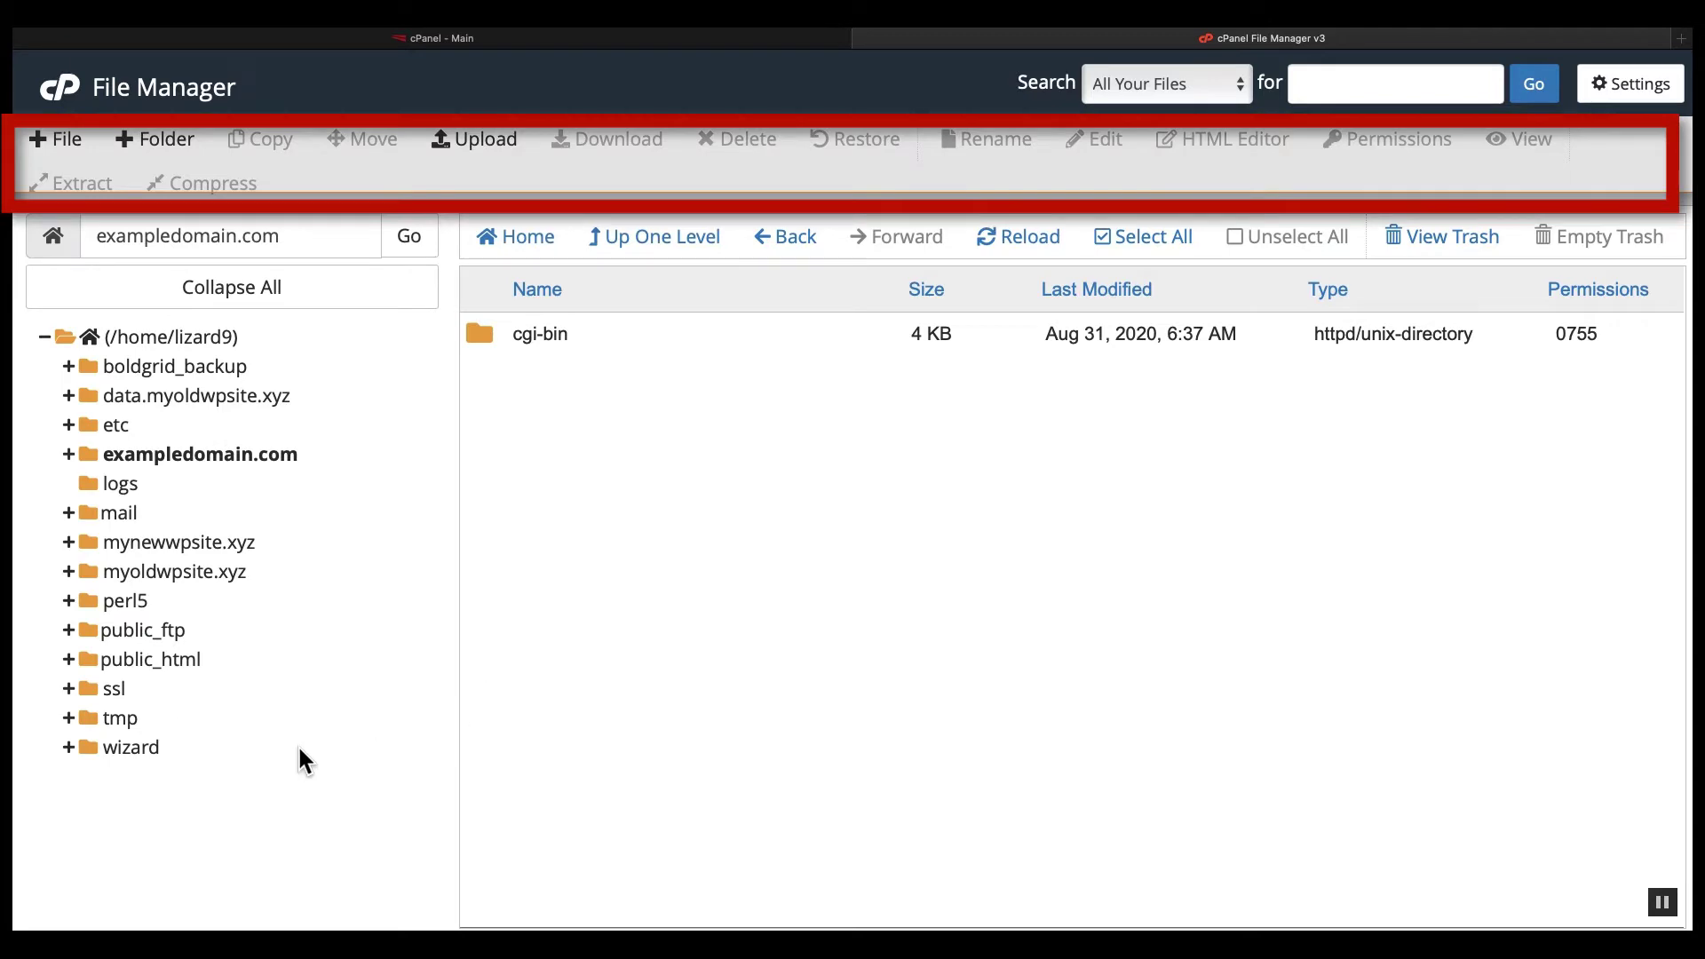
# Browse into public_html and check the context-menu actions available for index.php.
pyautogui.click(128, 657)
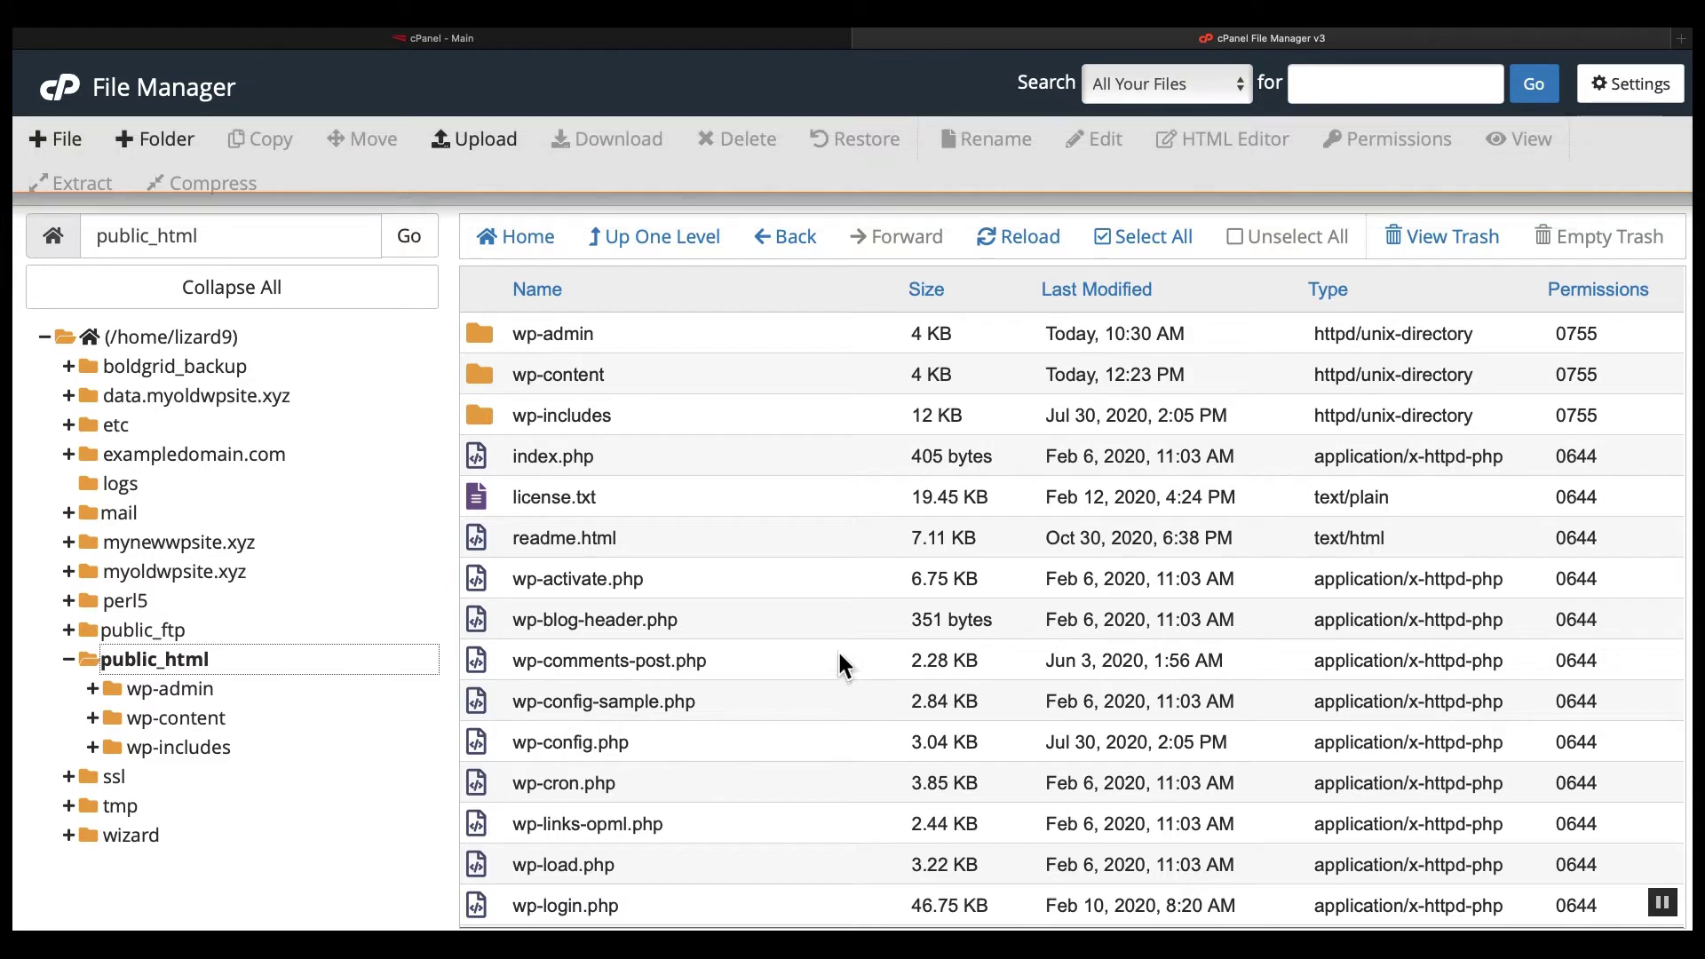
pyautogui.rightClick(769, 457)
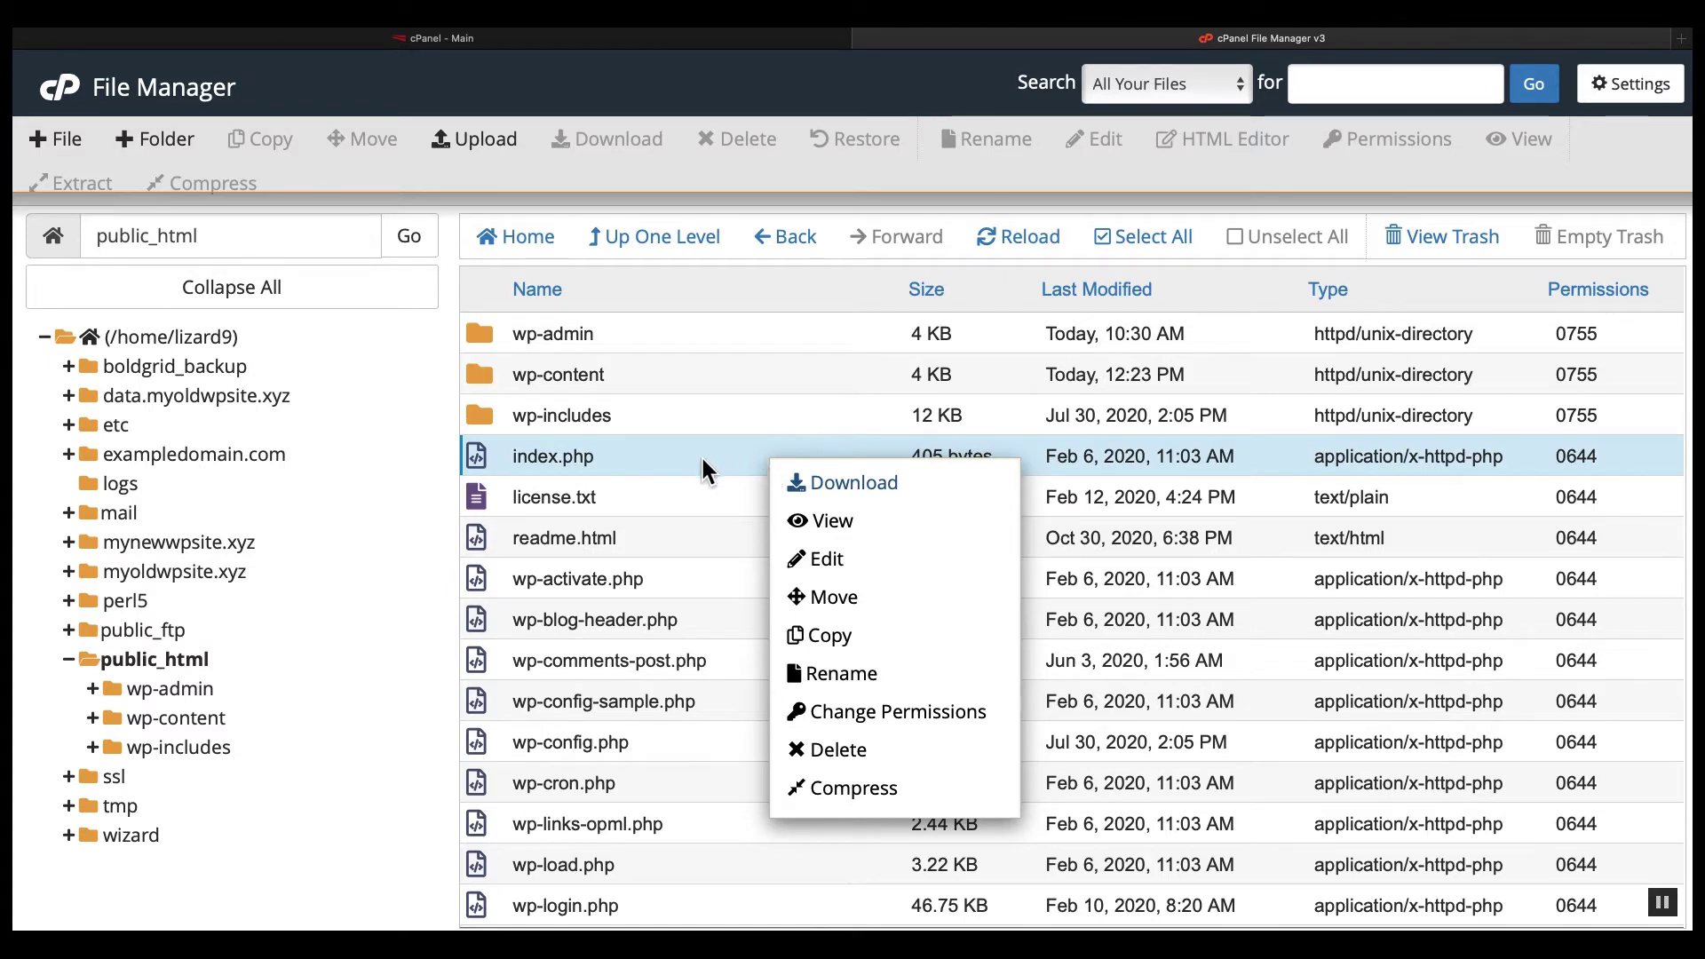
pyautogui.click(652, 496)
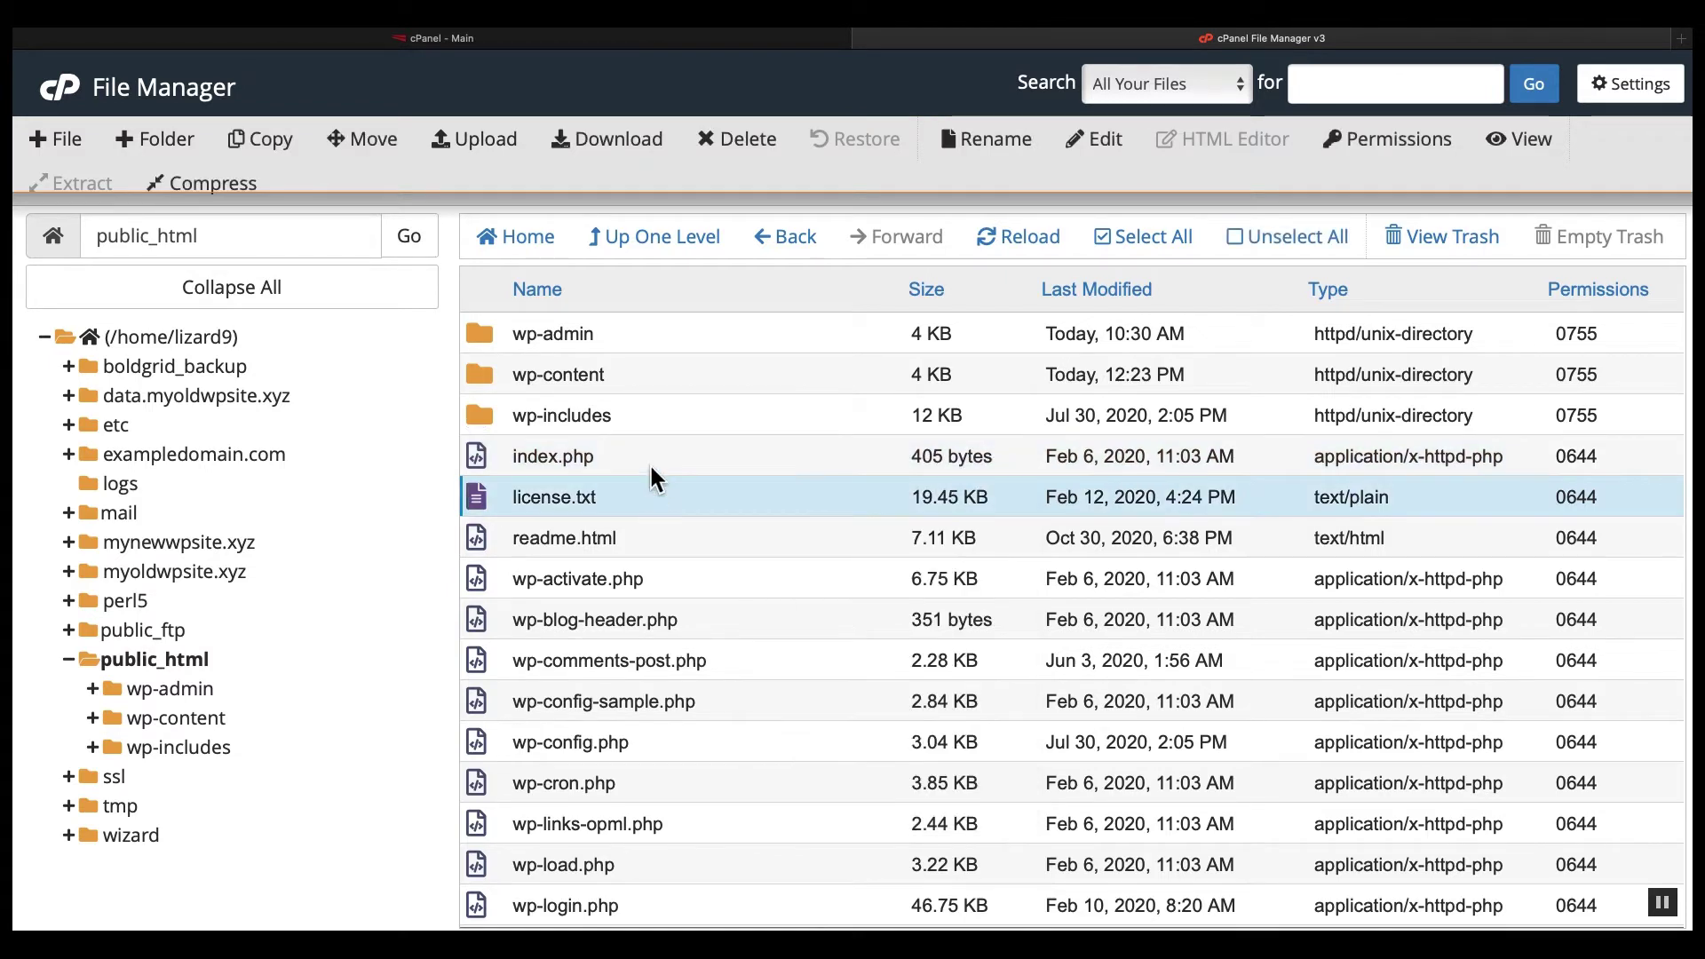
# Create a new empty file named veryImportant.txt in public_html.
pyautogui.click(78, 139)
pyautogui.write('v')
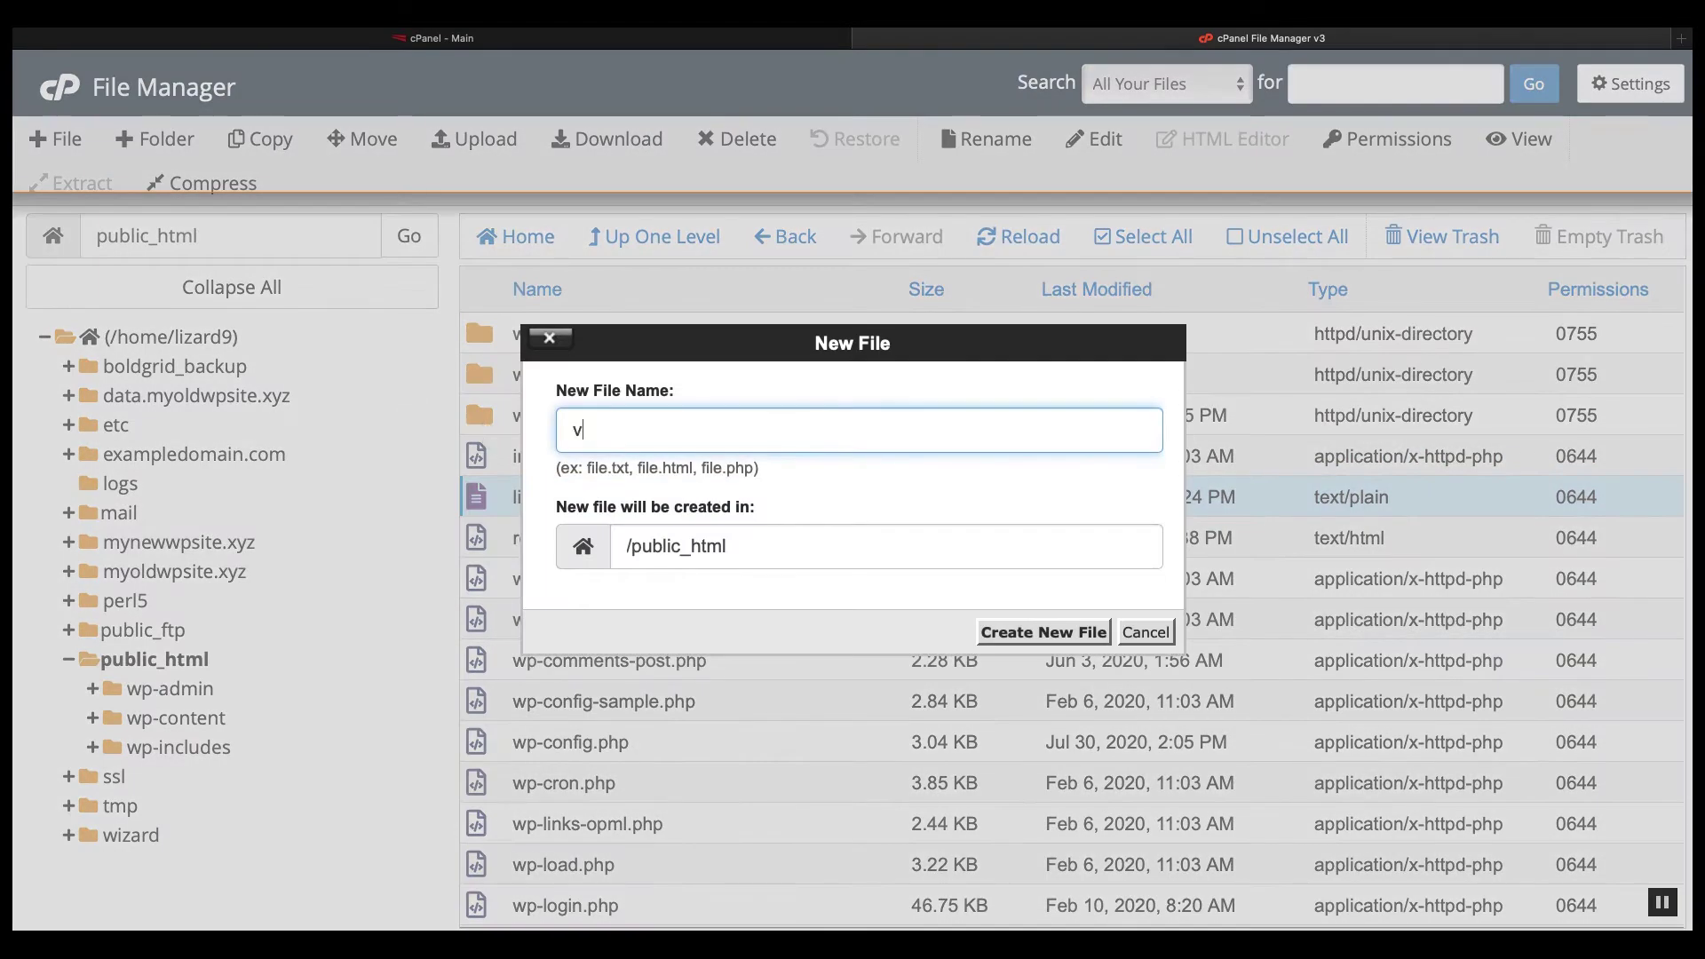
pyautogui.write('eryImportant.tx')
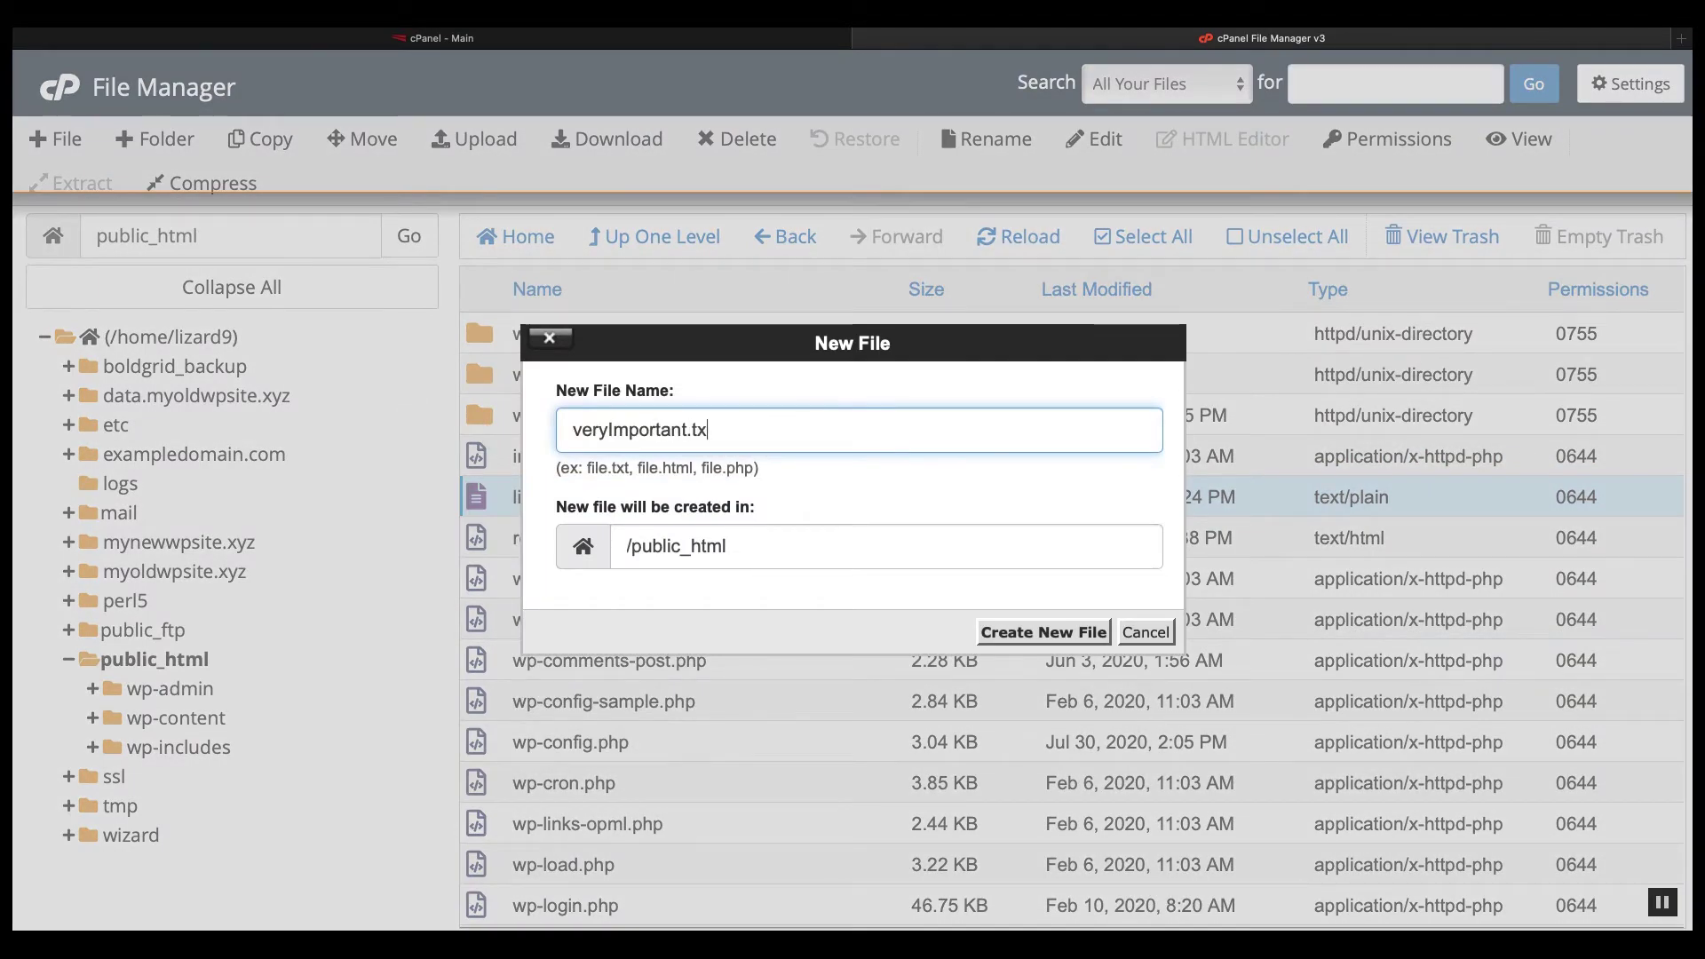
pyautogui.write('t')
pyautogui.click(1034, 634)
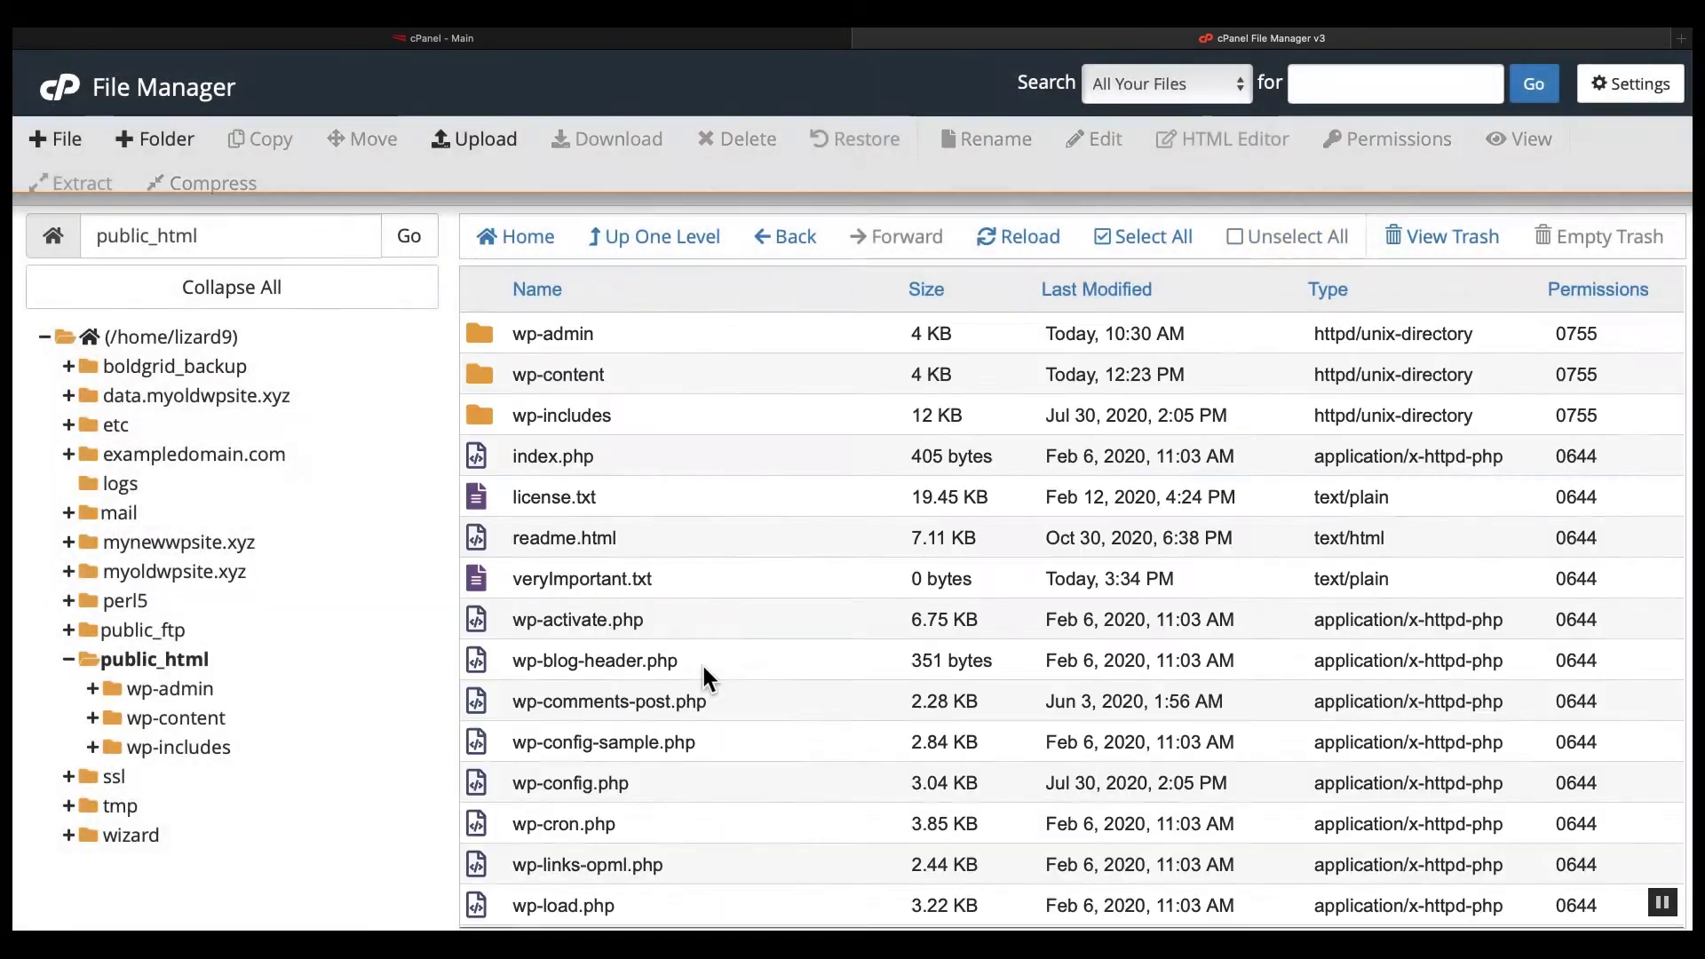
pyautogui.scroll(-1, 697, 671)
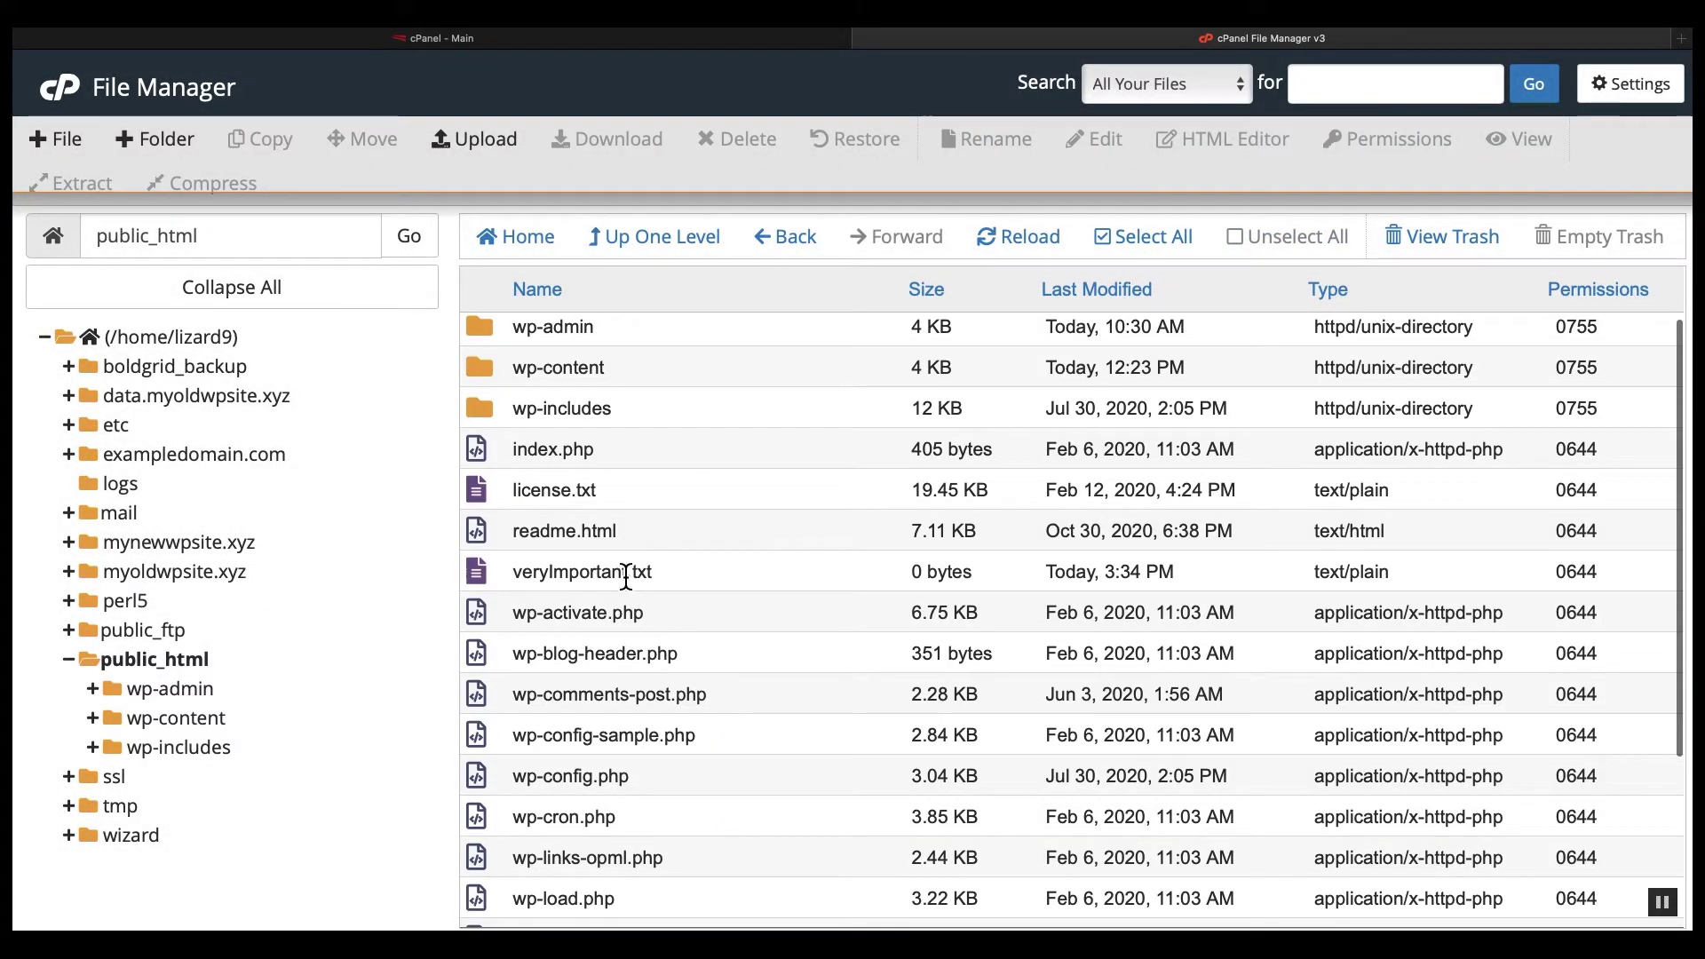
pyautogui.scroll(1, 707, 578)
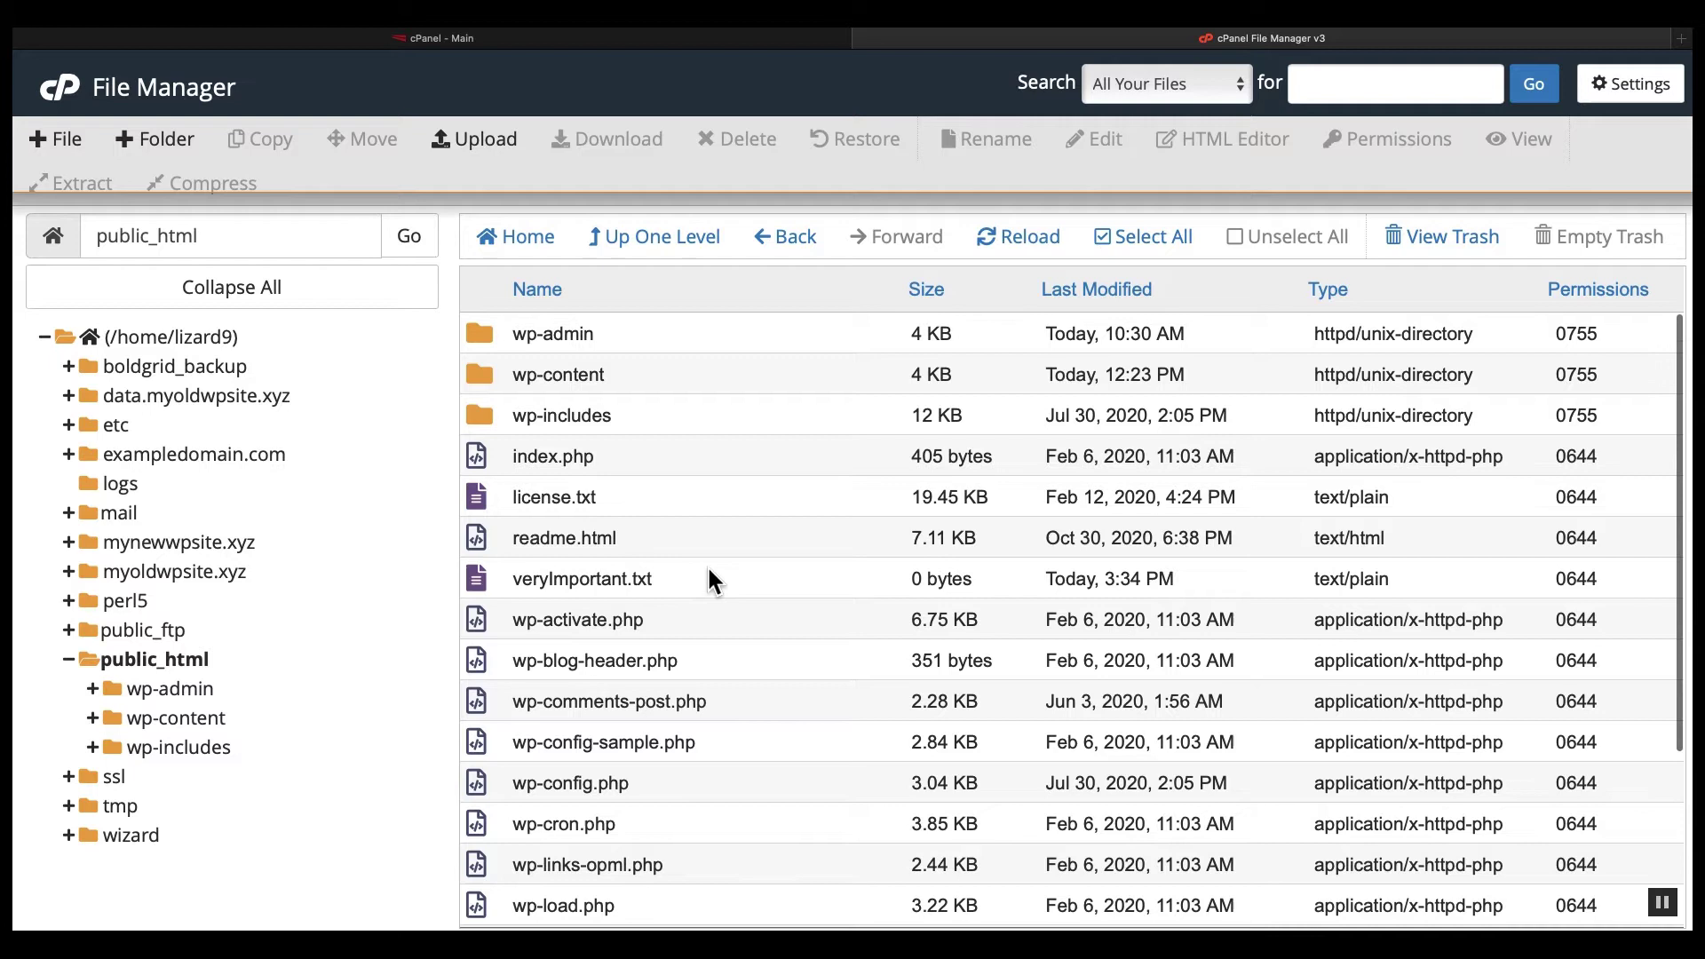
# Drag veryImportant.txt from public_html onto the home directory and confirm it moved.
pyautogui.click(709, 579)
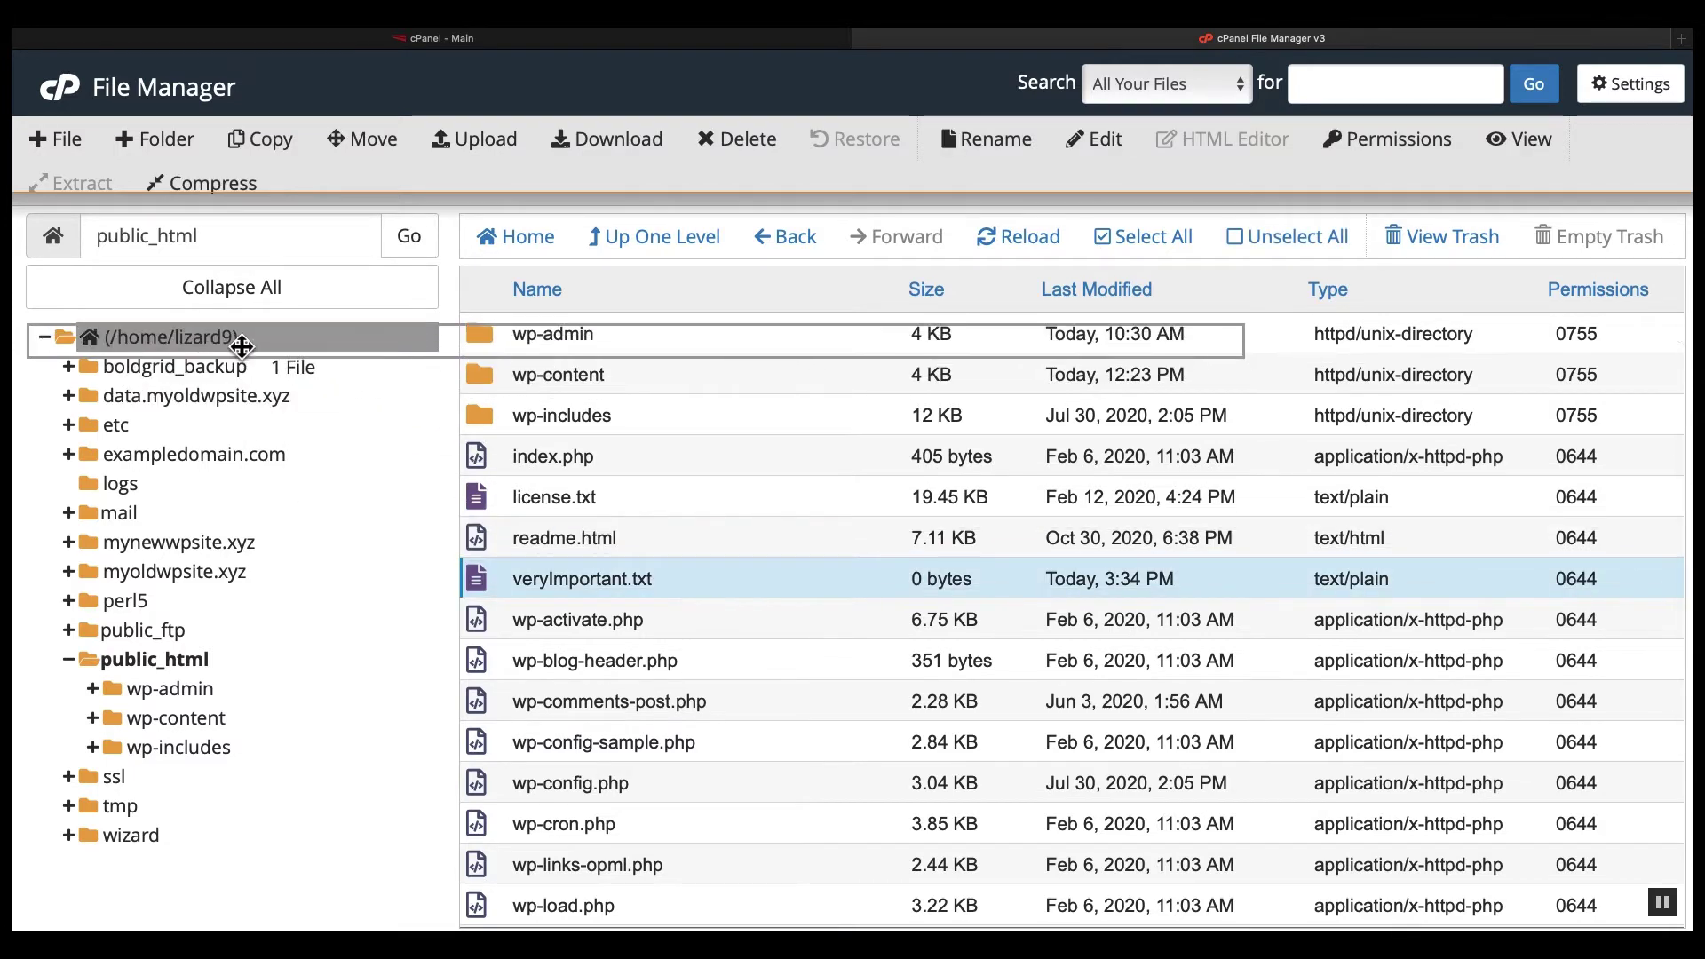
pyautogui.moveTo(673, 575); pyautogui.dragTo(239, 341)
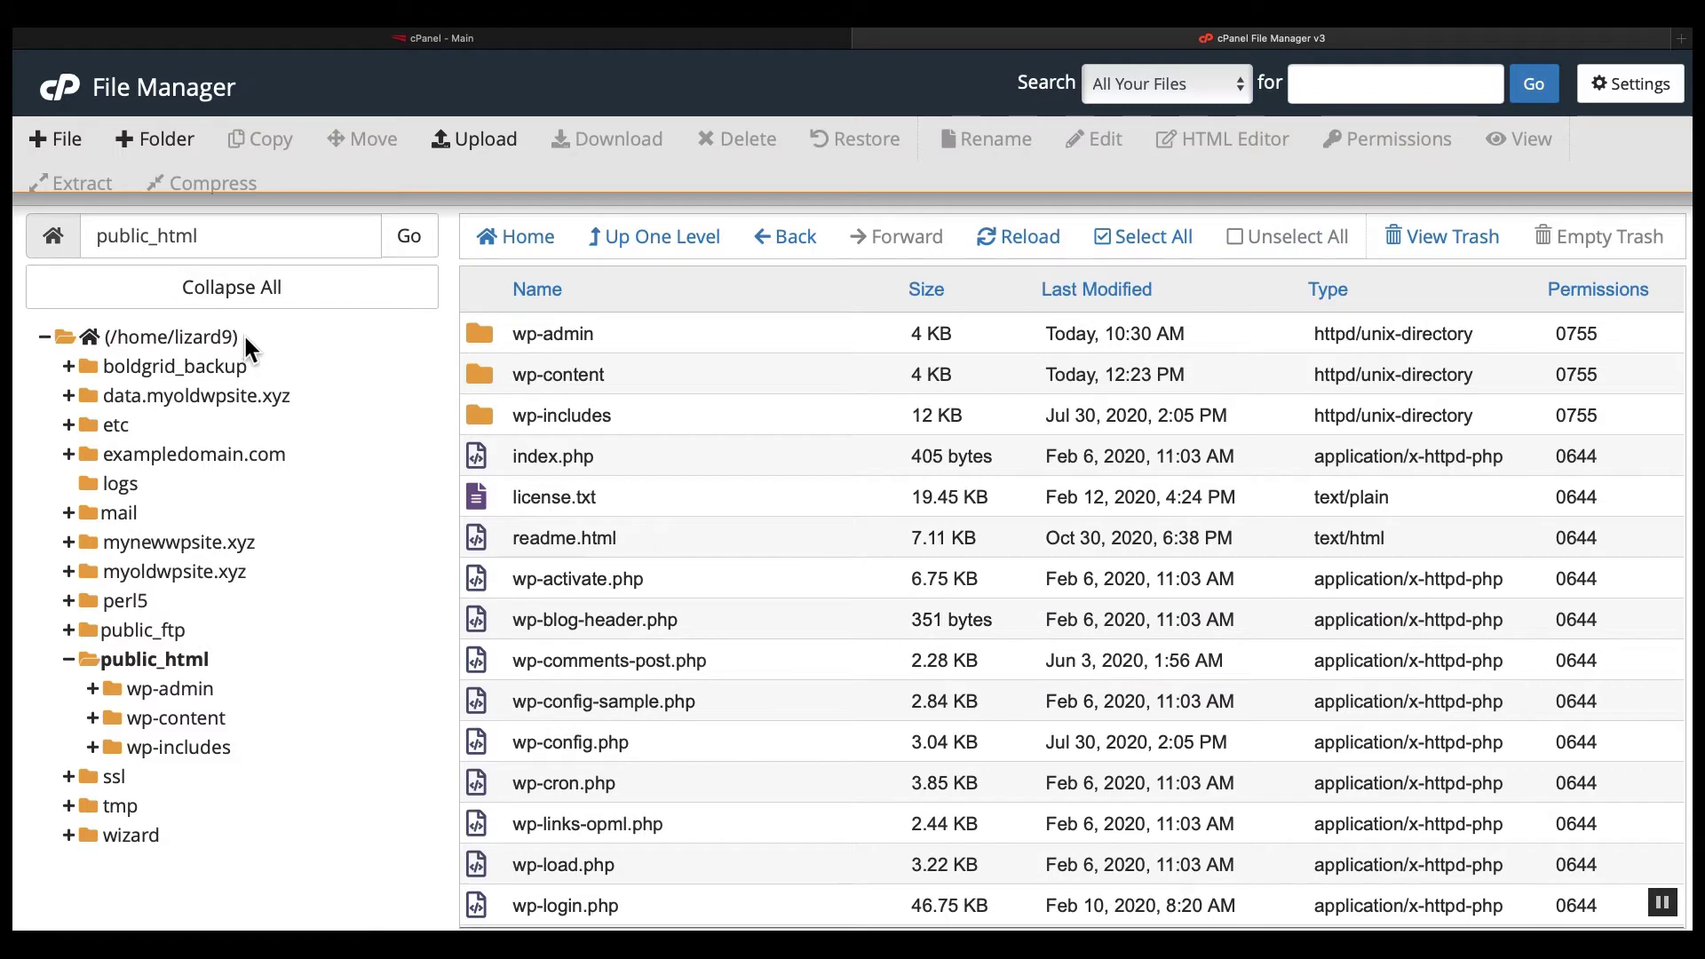
pyautogui.click(242, 331)
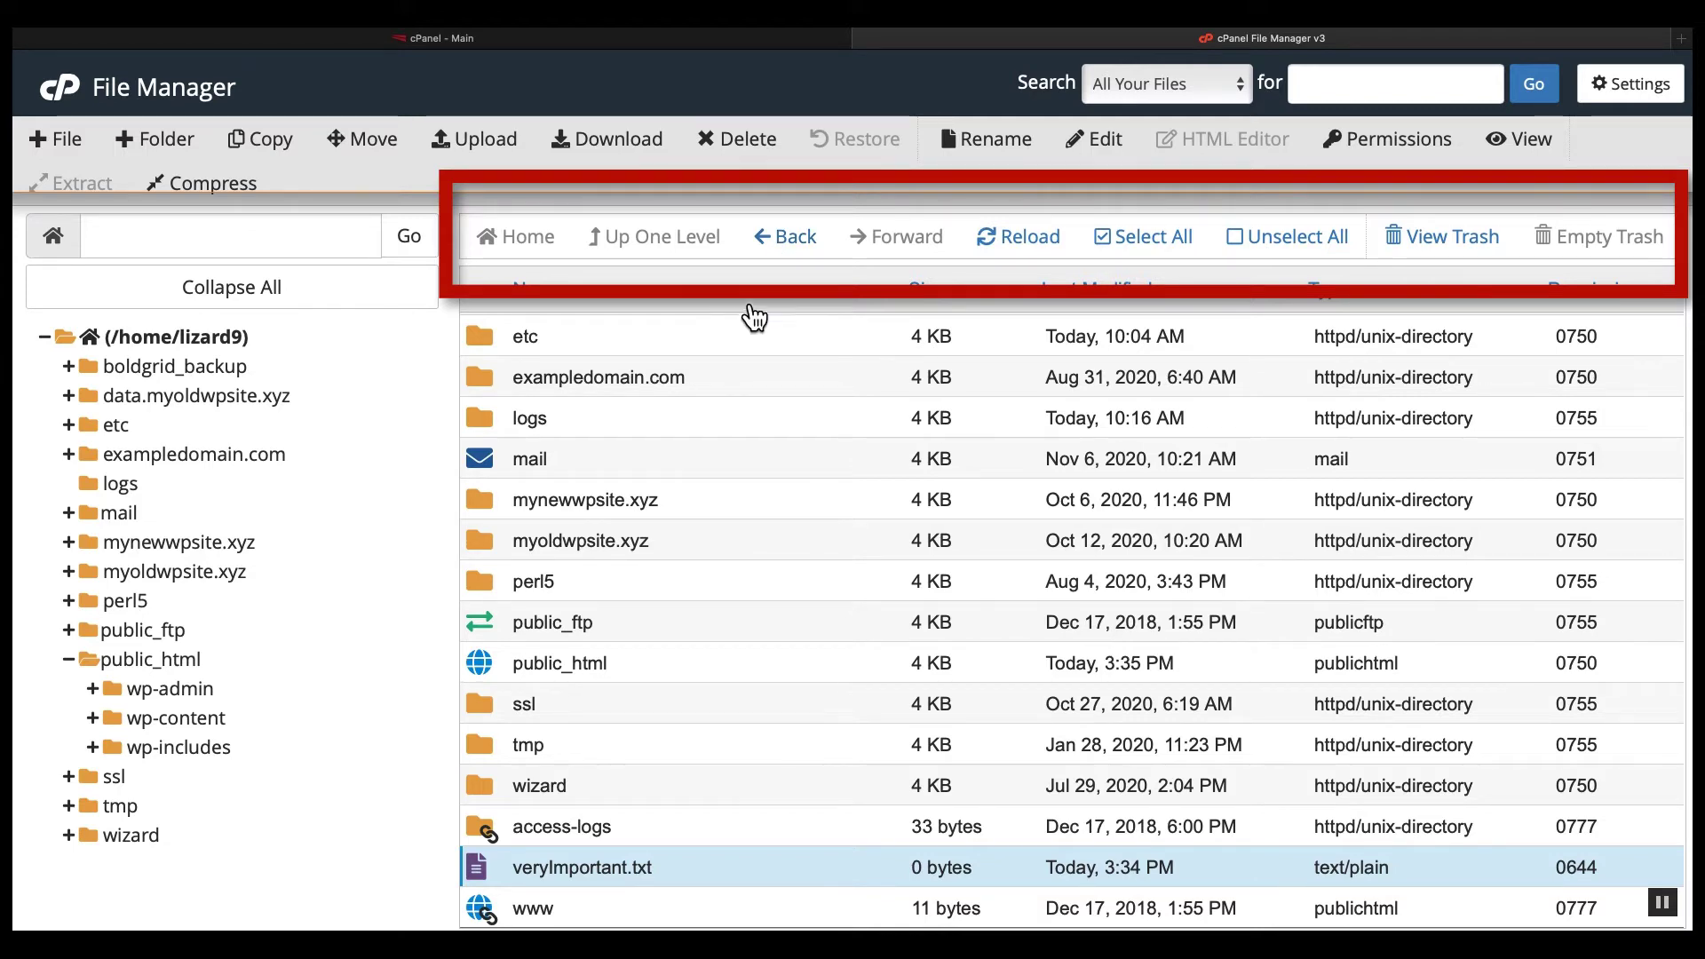
# Navigate with Back, Up One Level and Home between public_html and the home directory.
pyautogui.click(799, 240)
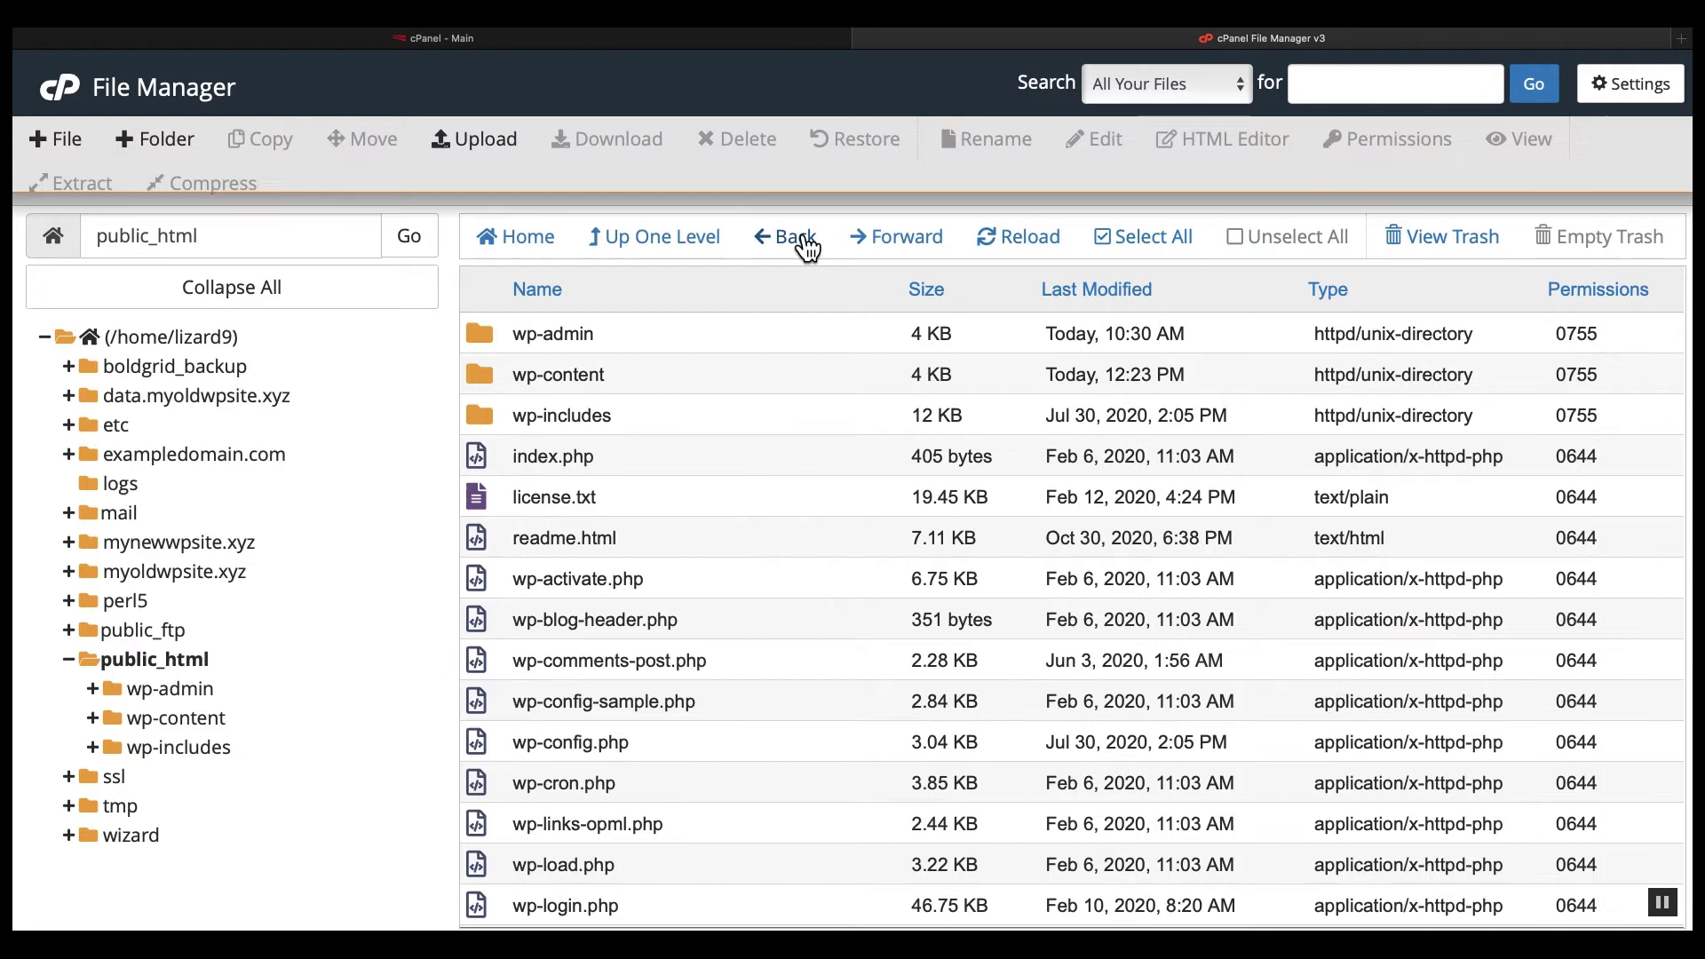
pyautogui.click(710, 231)
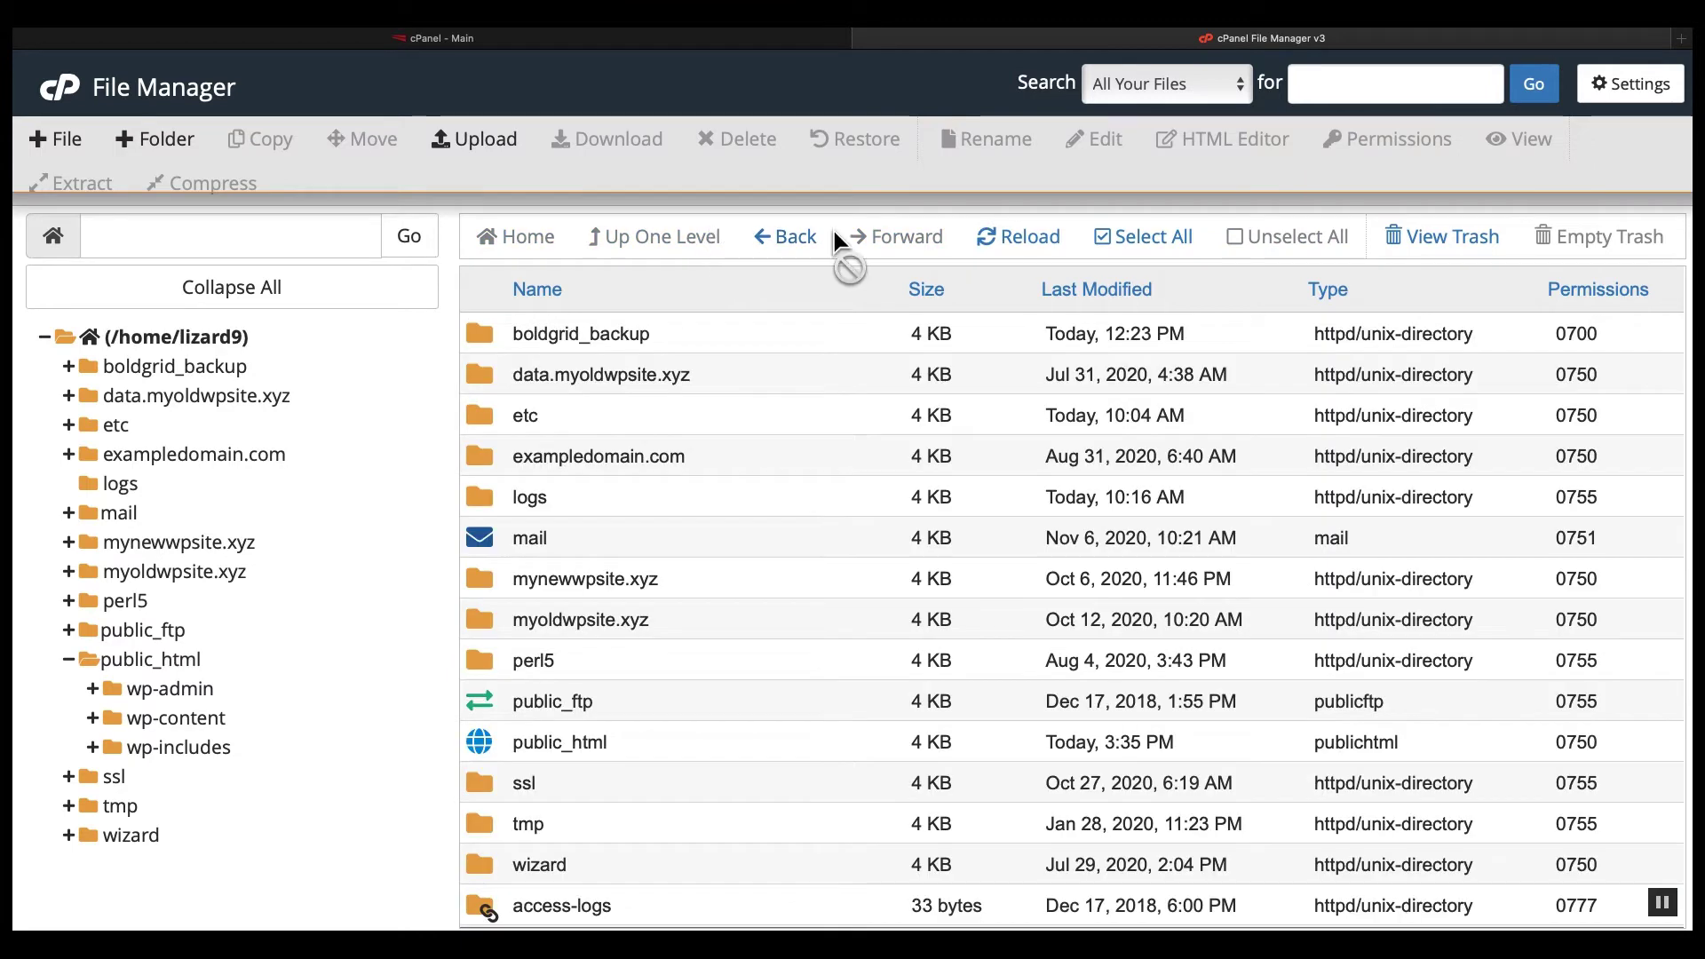
pyautogui.click(792, 235)
pyautogui.click(523, 237)
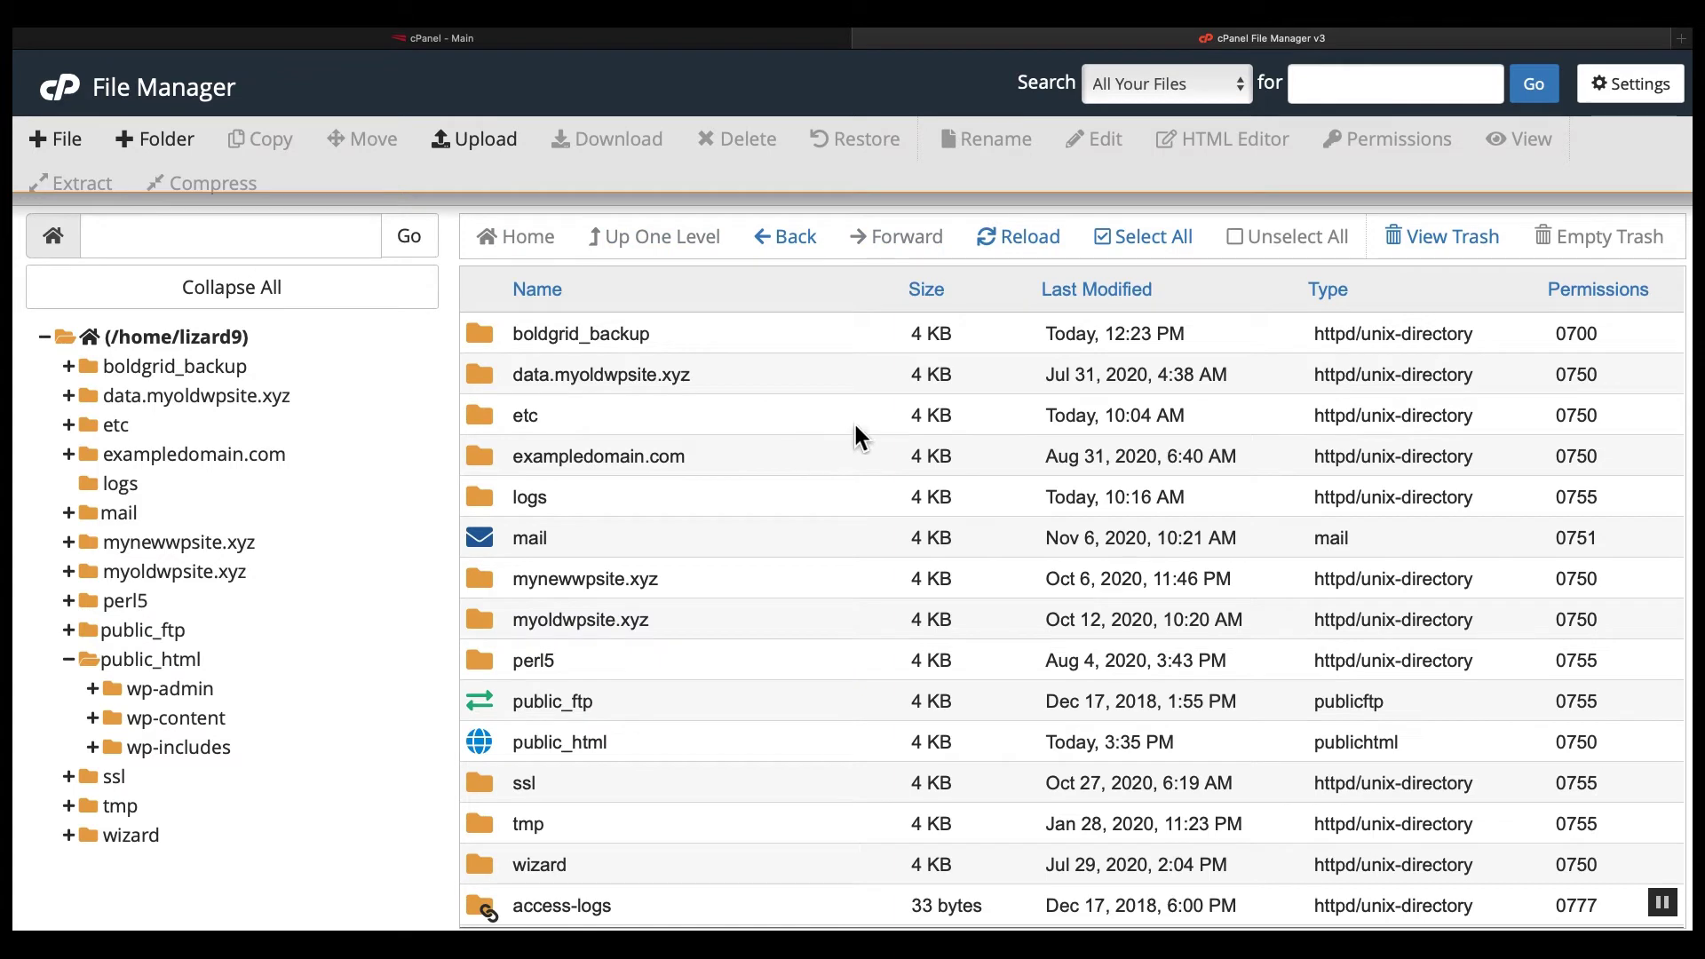
pyautogui.scroll(-1, 856, 416)
pyautogui.scroll(-1, 858, 417)
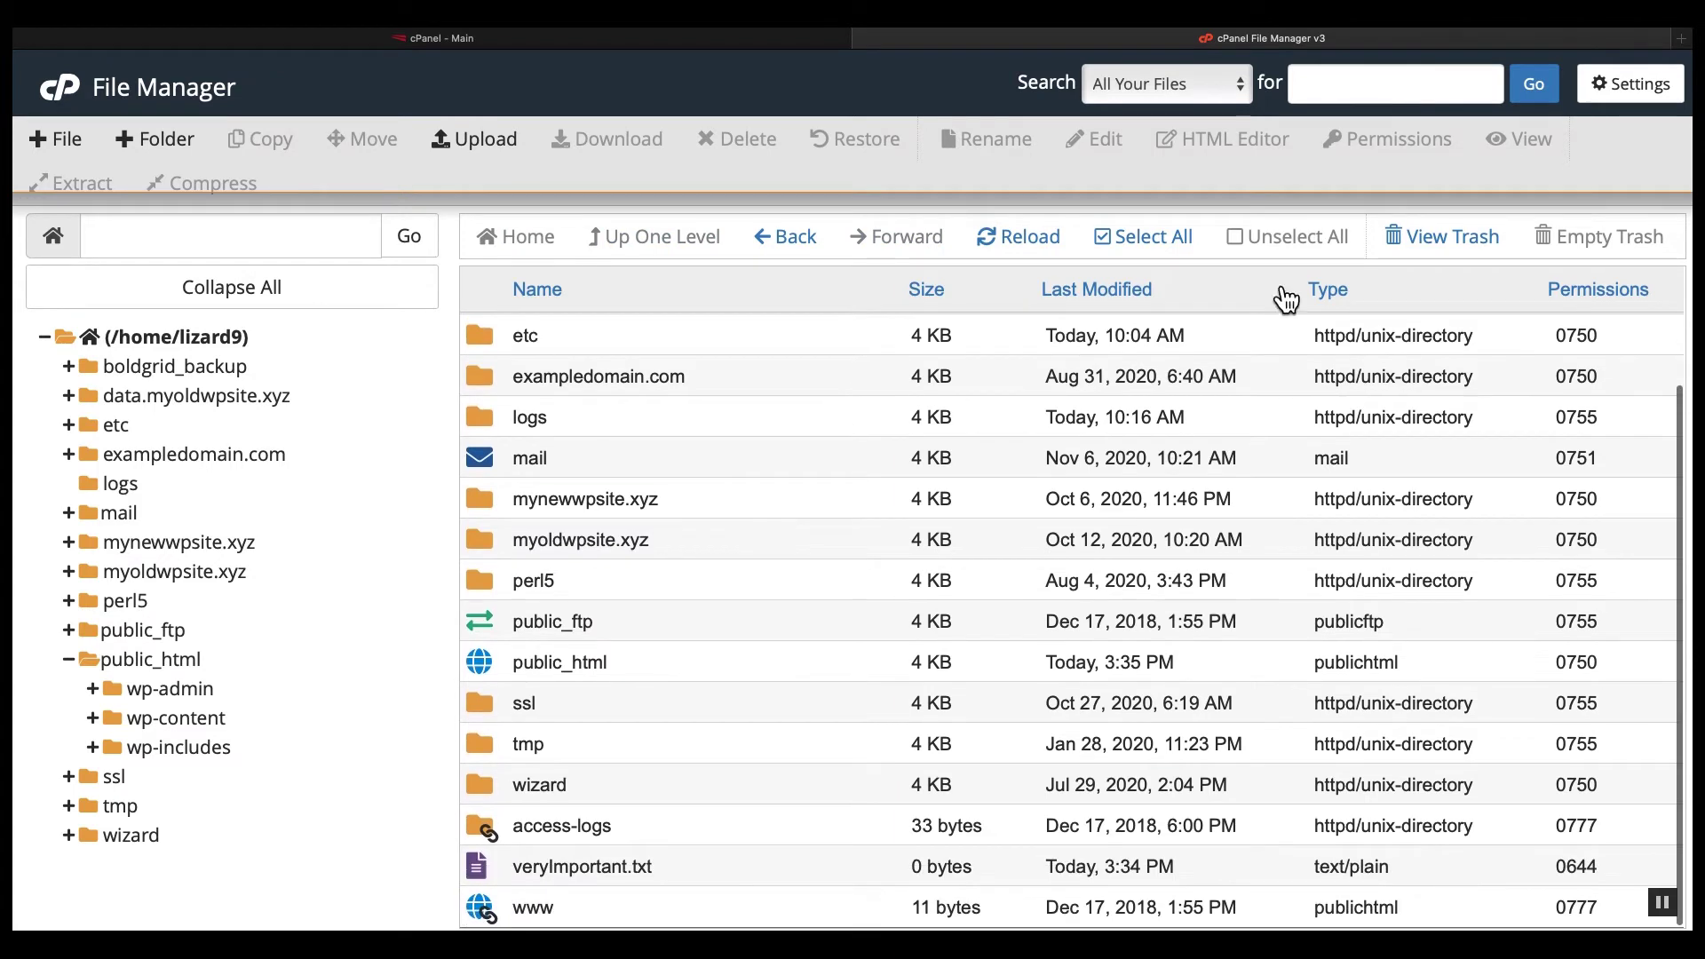
pyautogui.click(1441, 230)
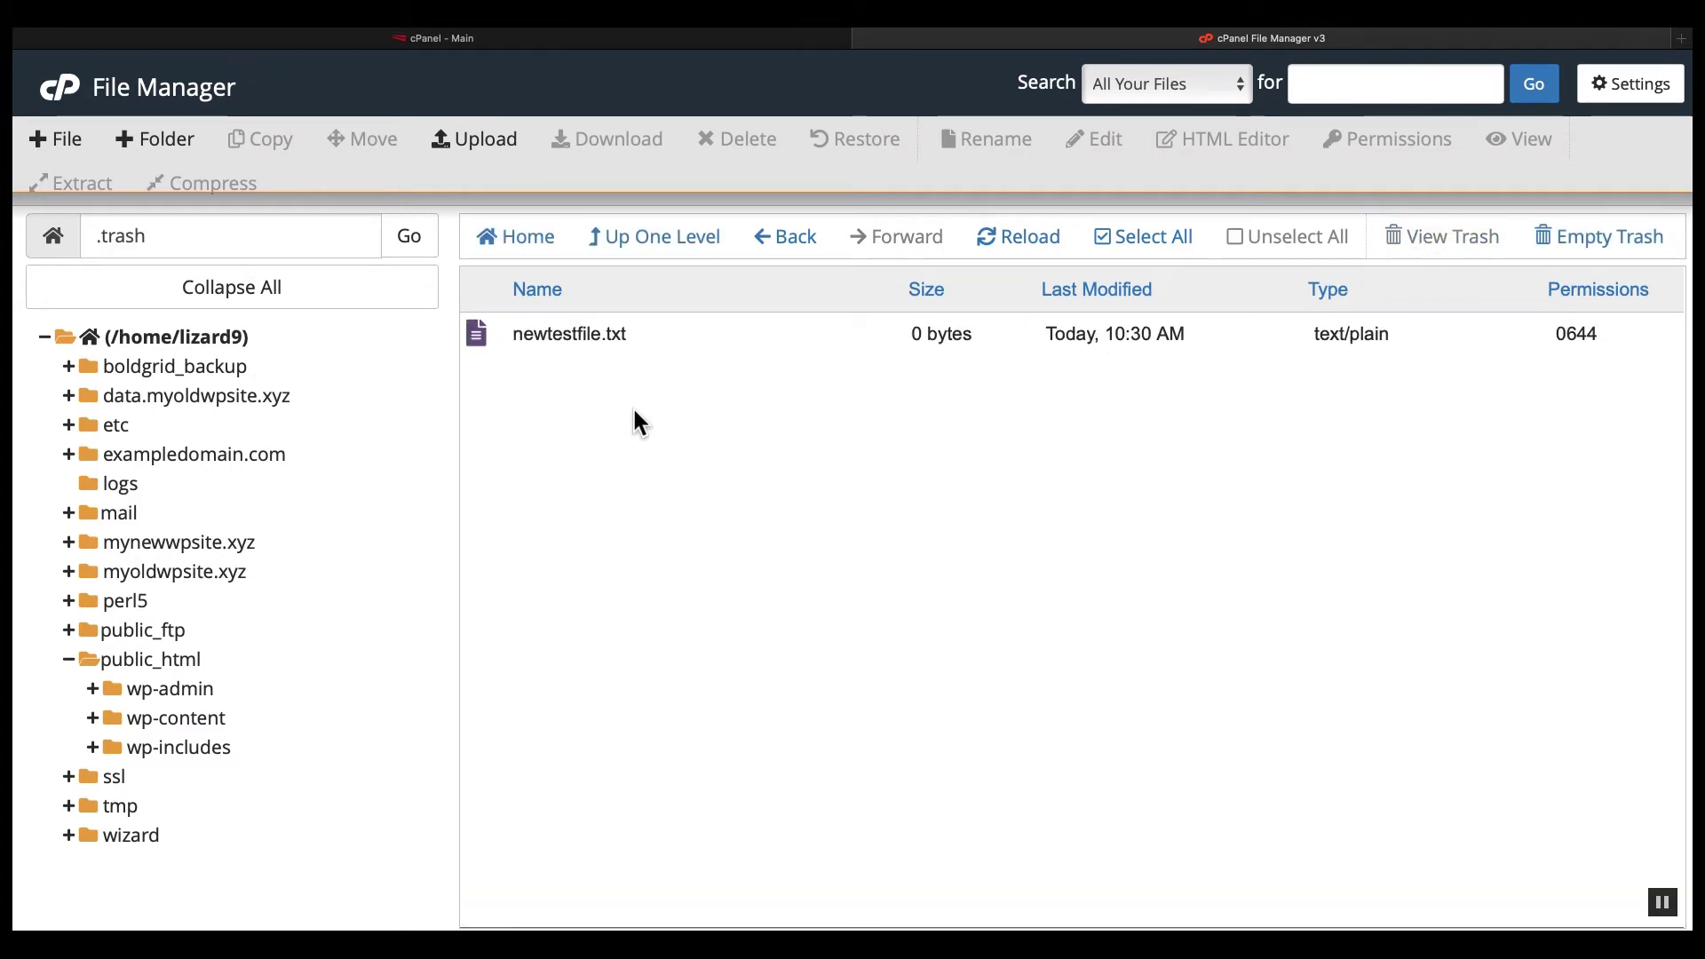
pyautogui.click(1565, 244)
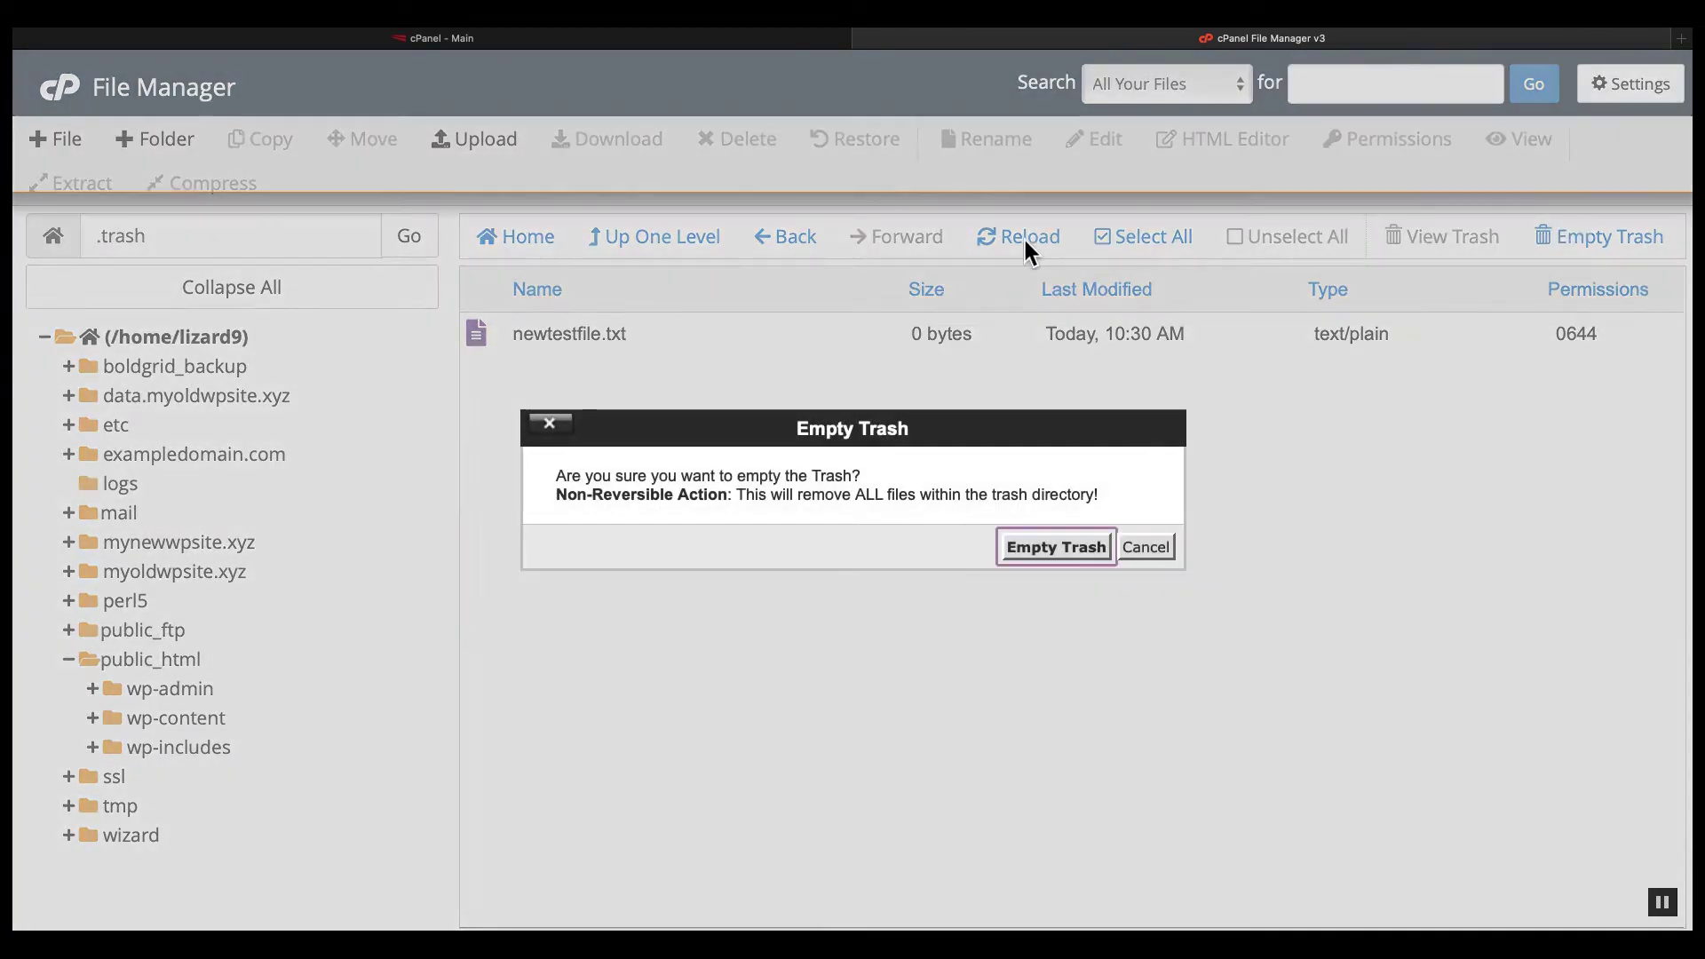
pyautogui.click(1031, 548)
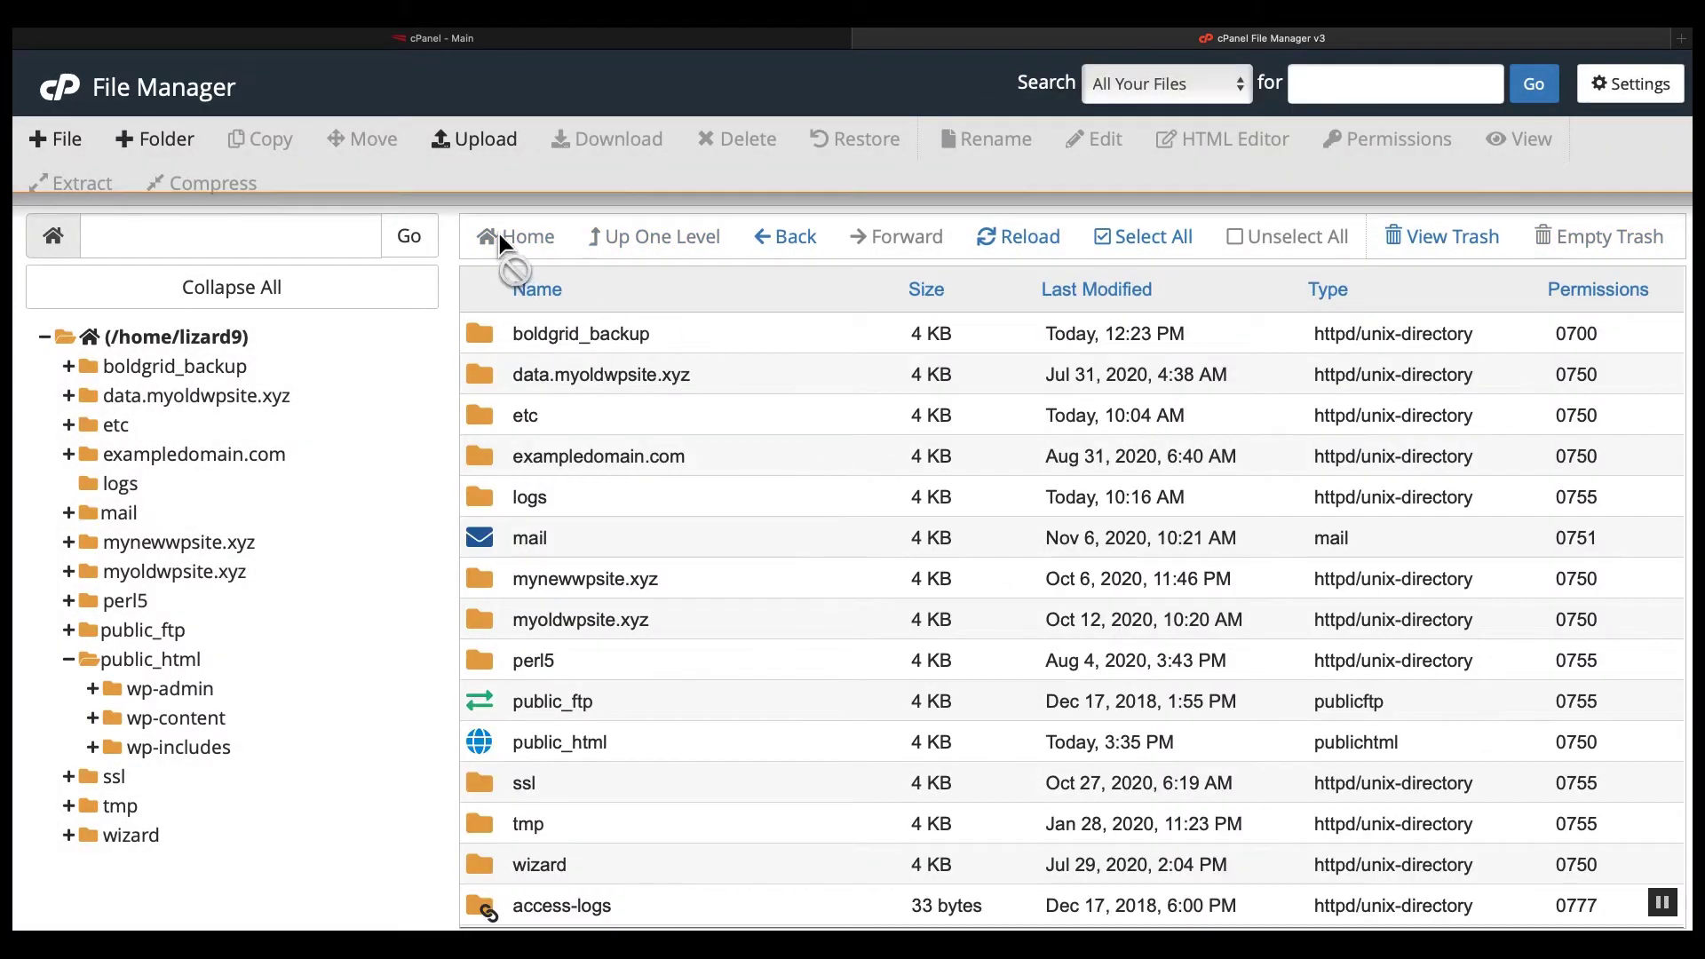
pyautogui.click(991, 234)
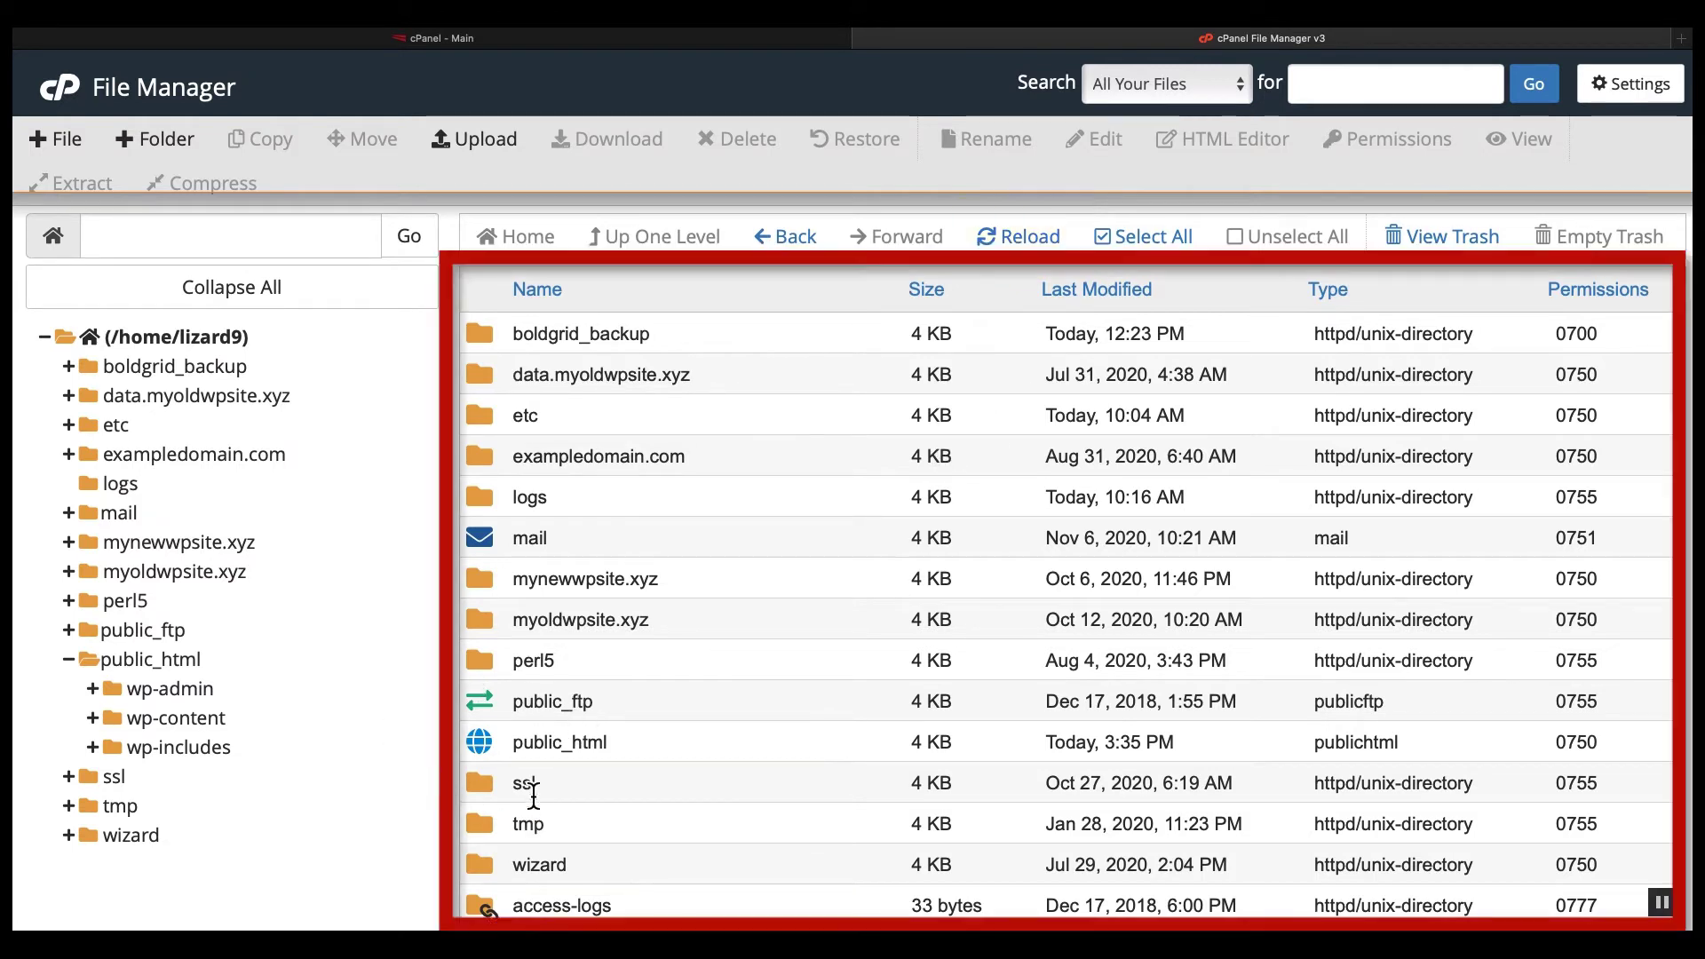
# Show public_html and sort its files by Name, then by Size.
pyautogui.click(198, 663)
pyautogui.scroll(-1, 811, 641)
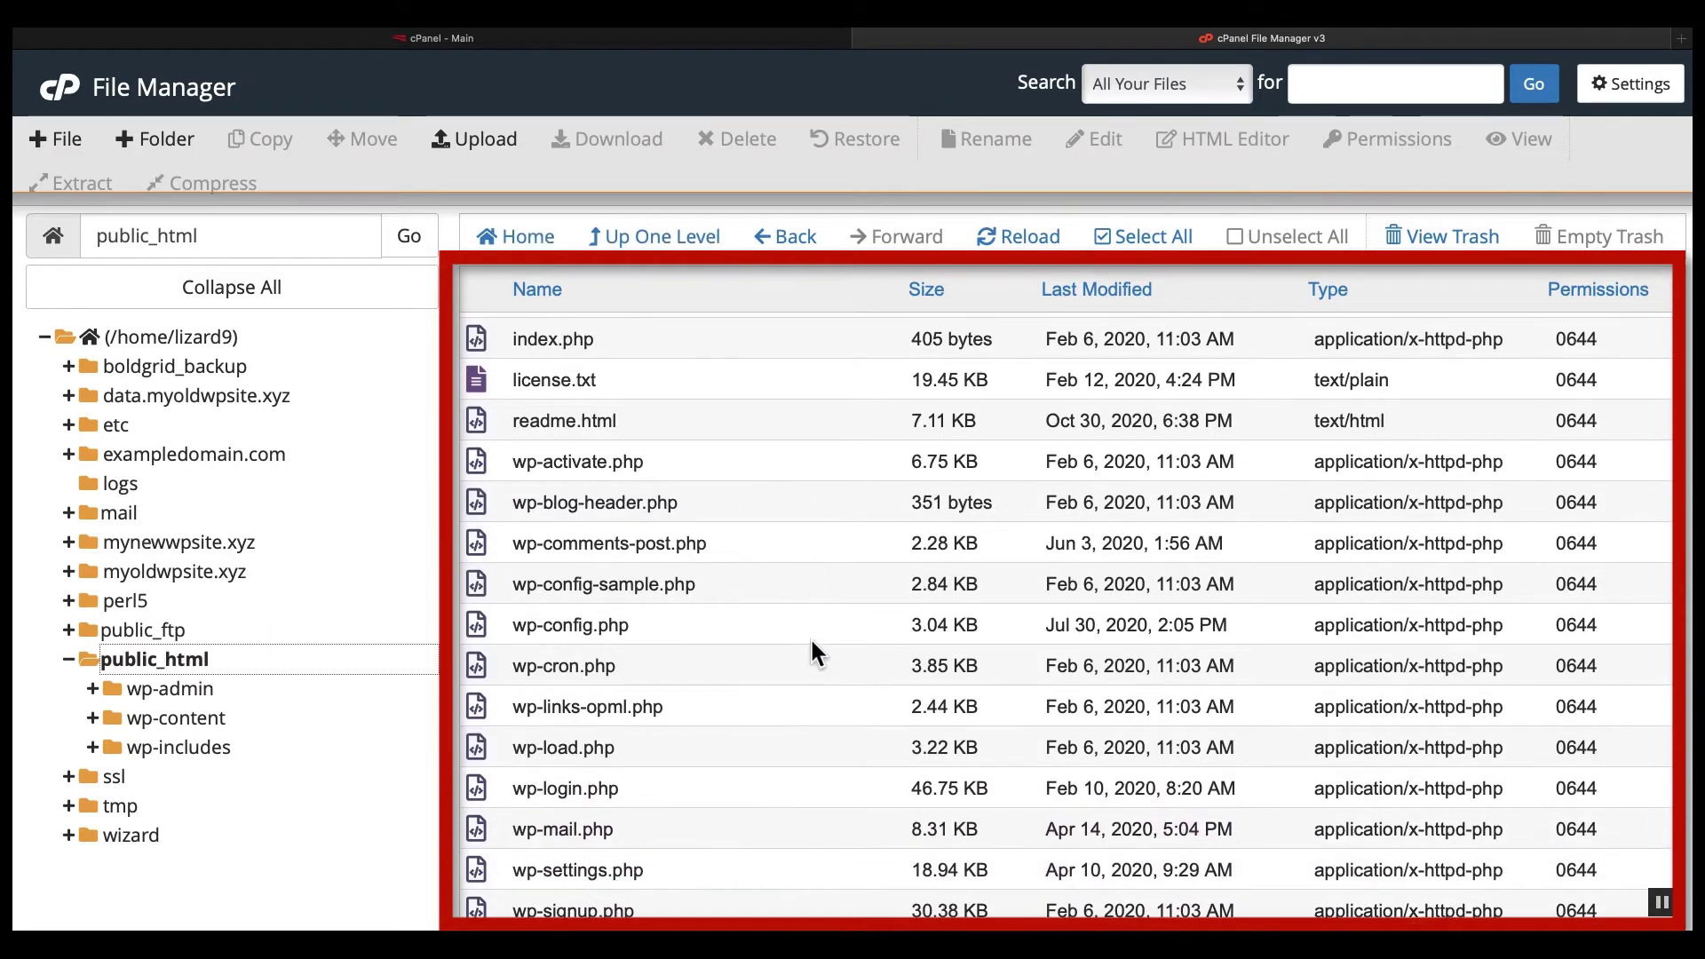
pyautogui.scroll(2, 810, 636)
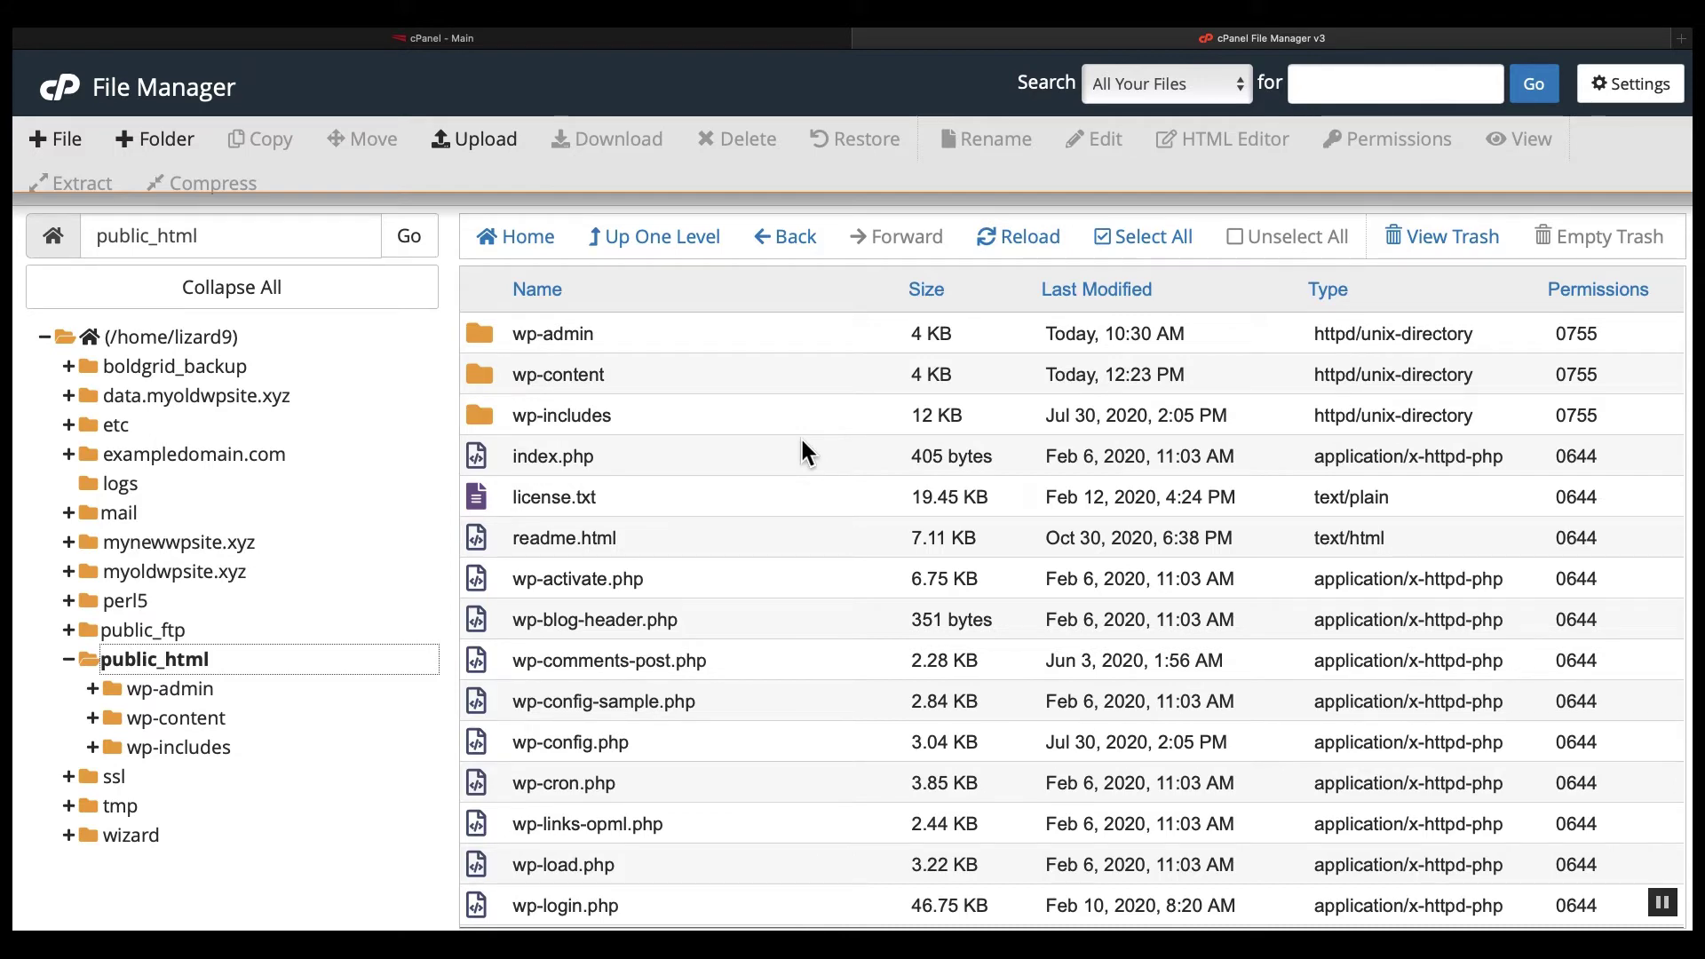
pyautogui.click(617, 302)
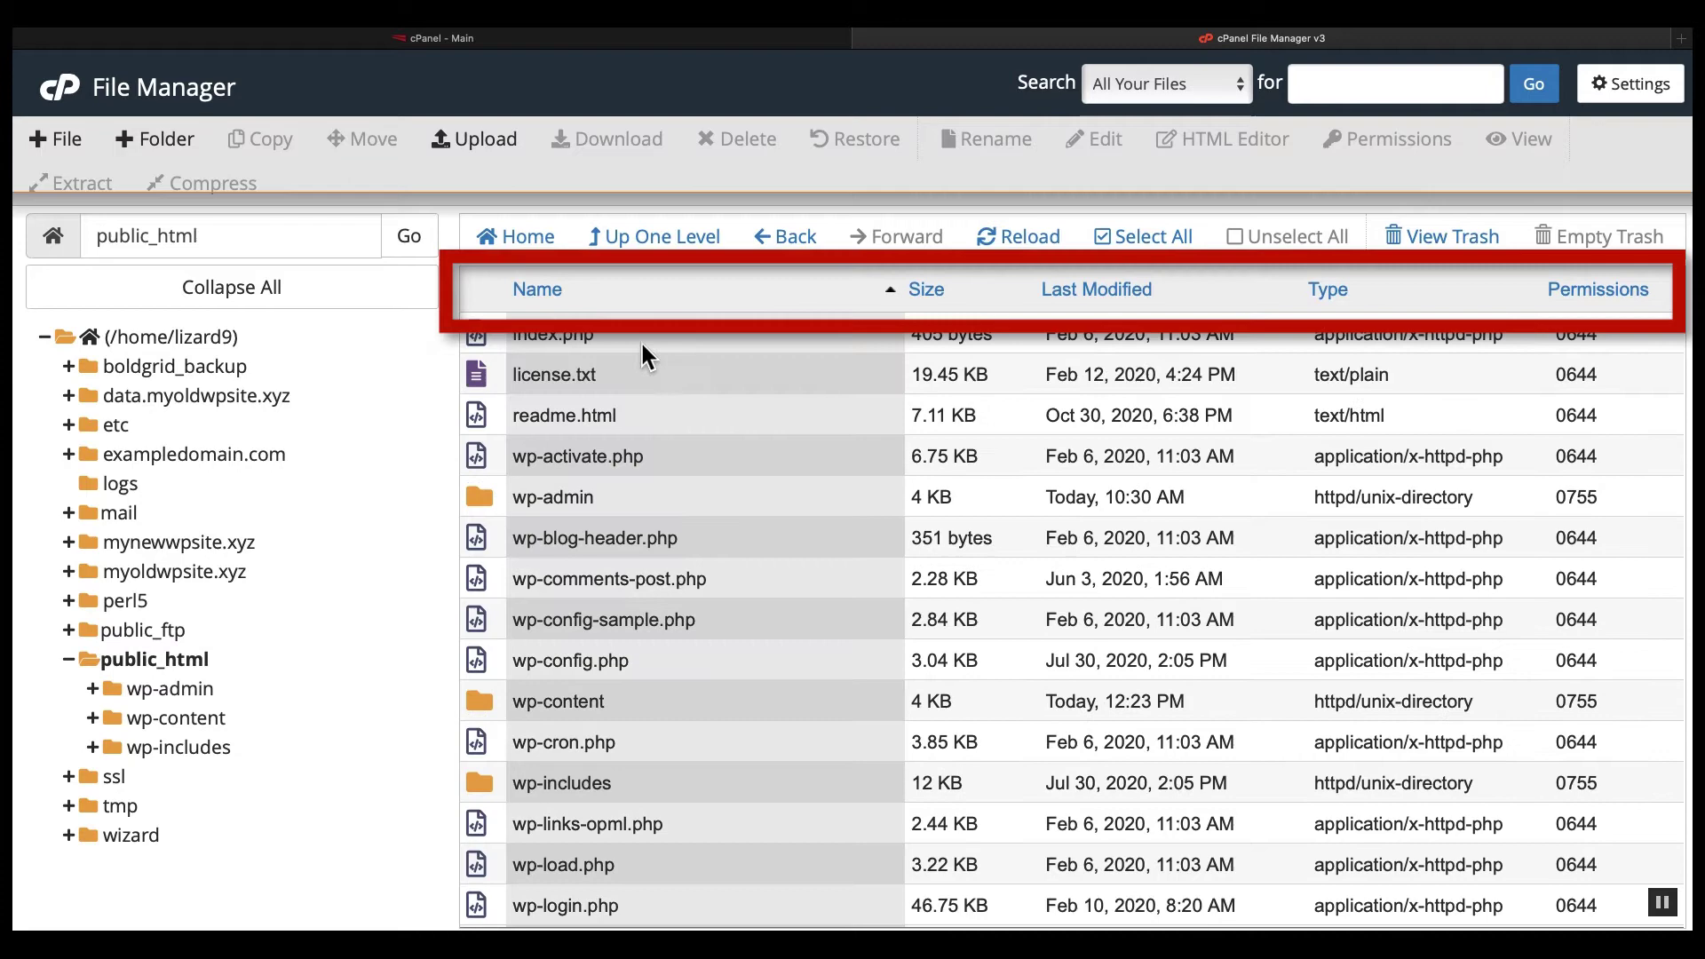
pyautogui.click(940, 301)
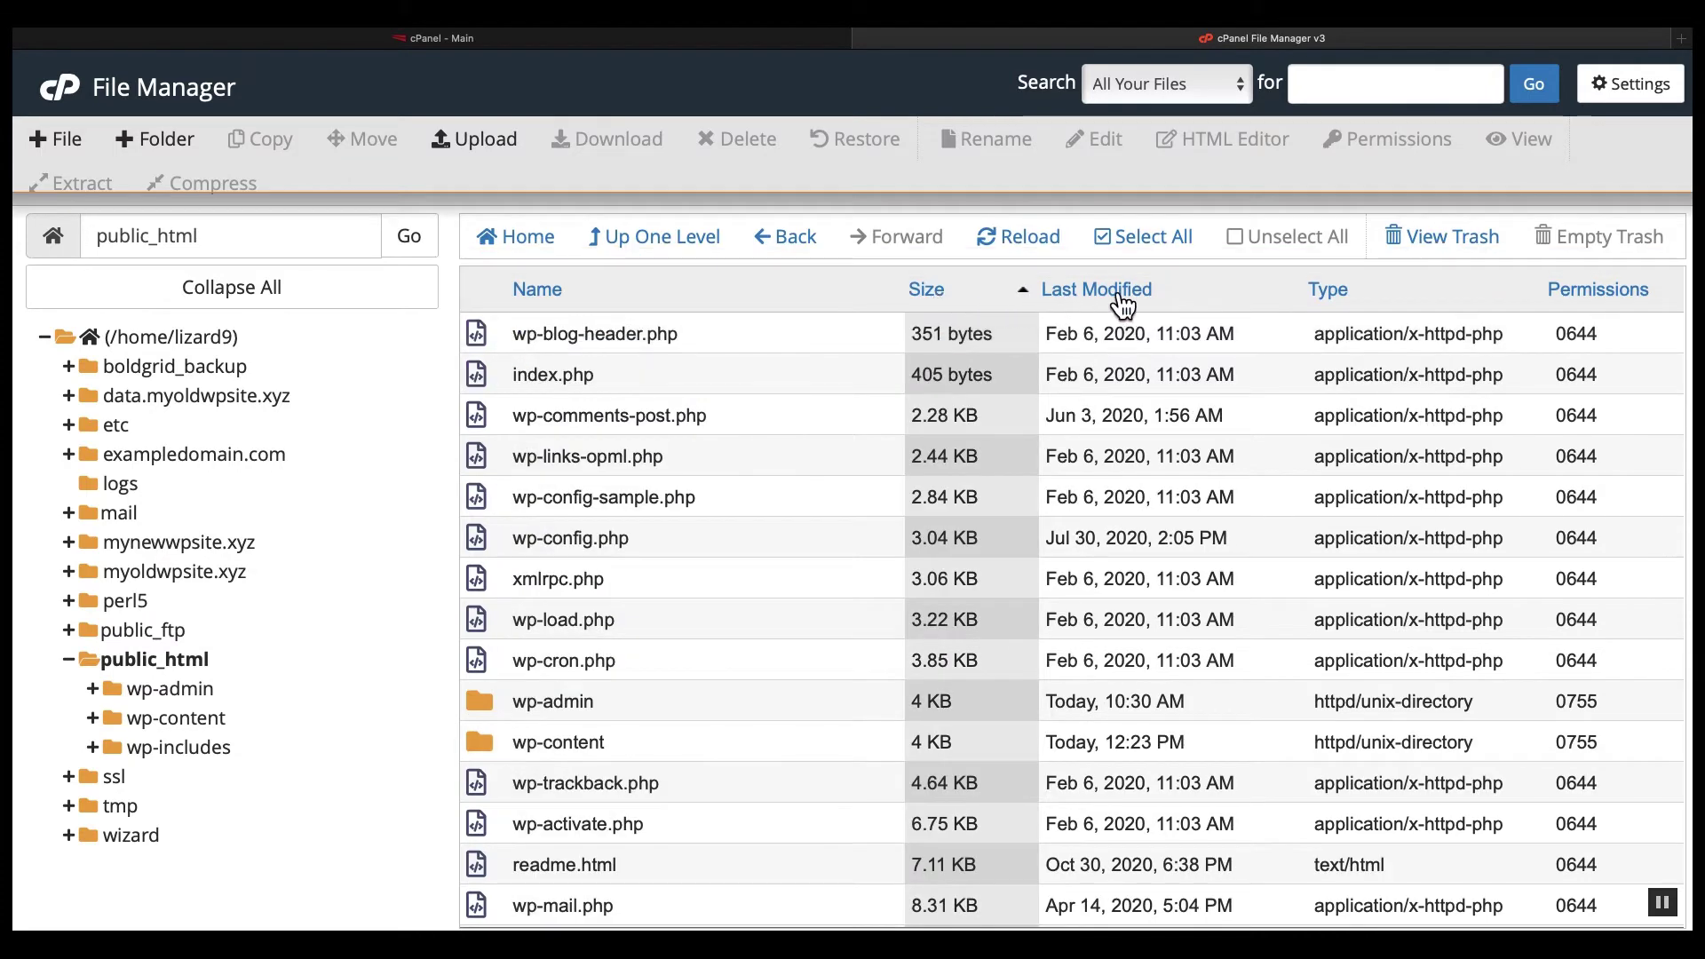
# Peek into public_ftp, return to public_html and select readme.html.
pyautogui.click(156, 633)
pyautogui.click(156, 688)
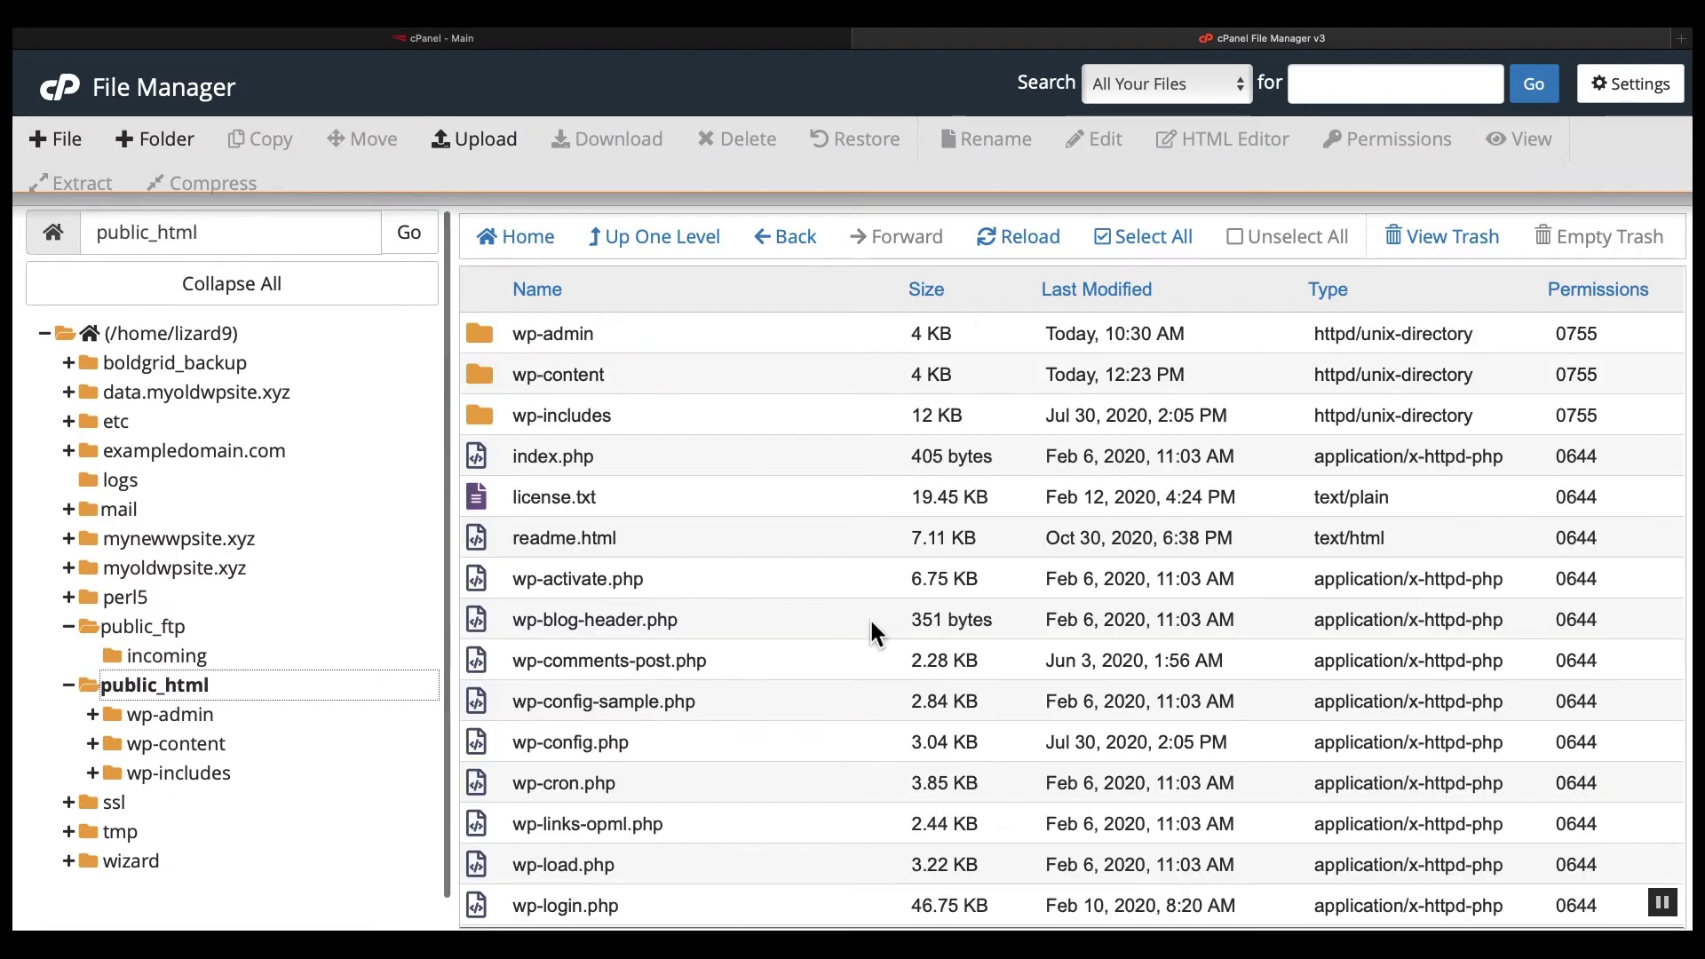
pyautogui.click(710, 535)
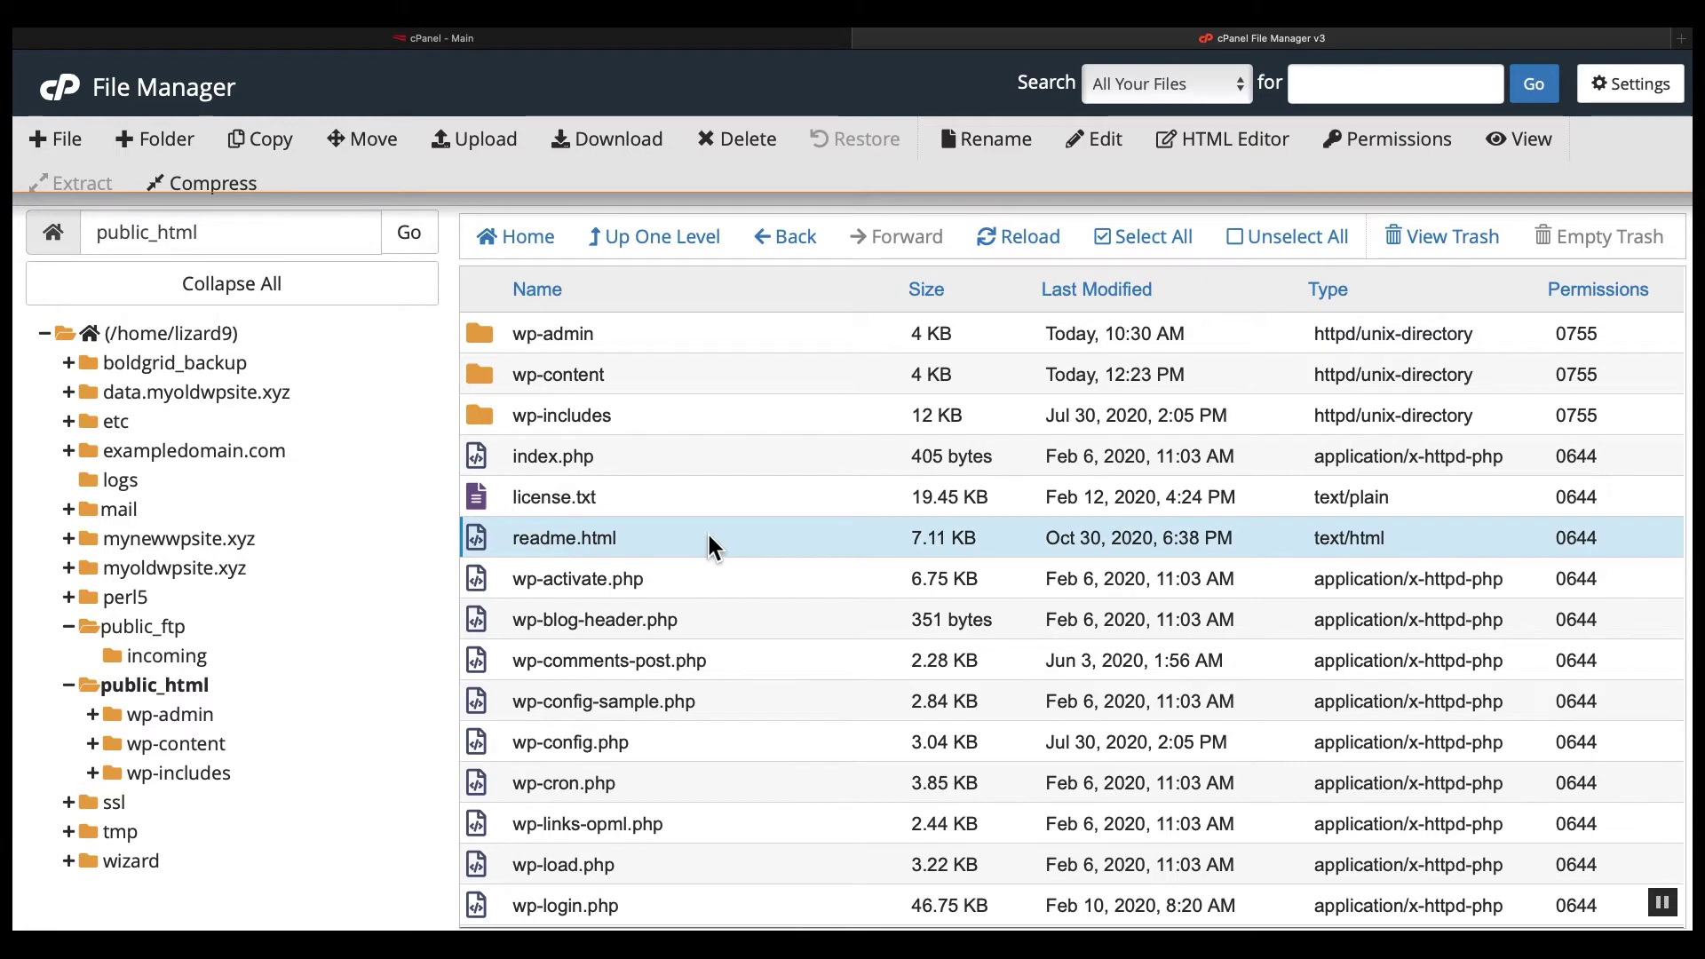
# Start renaming readme.html, leave the name unchanged and select index.php.
pyautogui.doubleClick(582, 540)
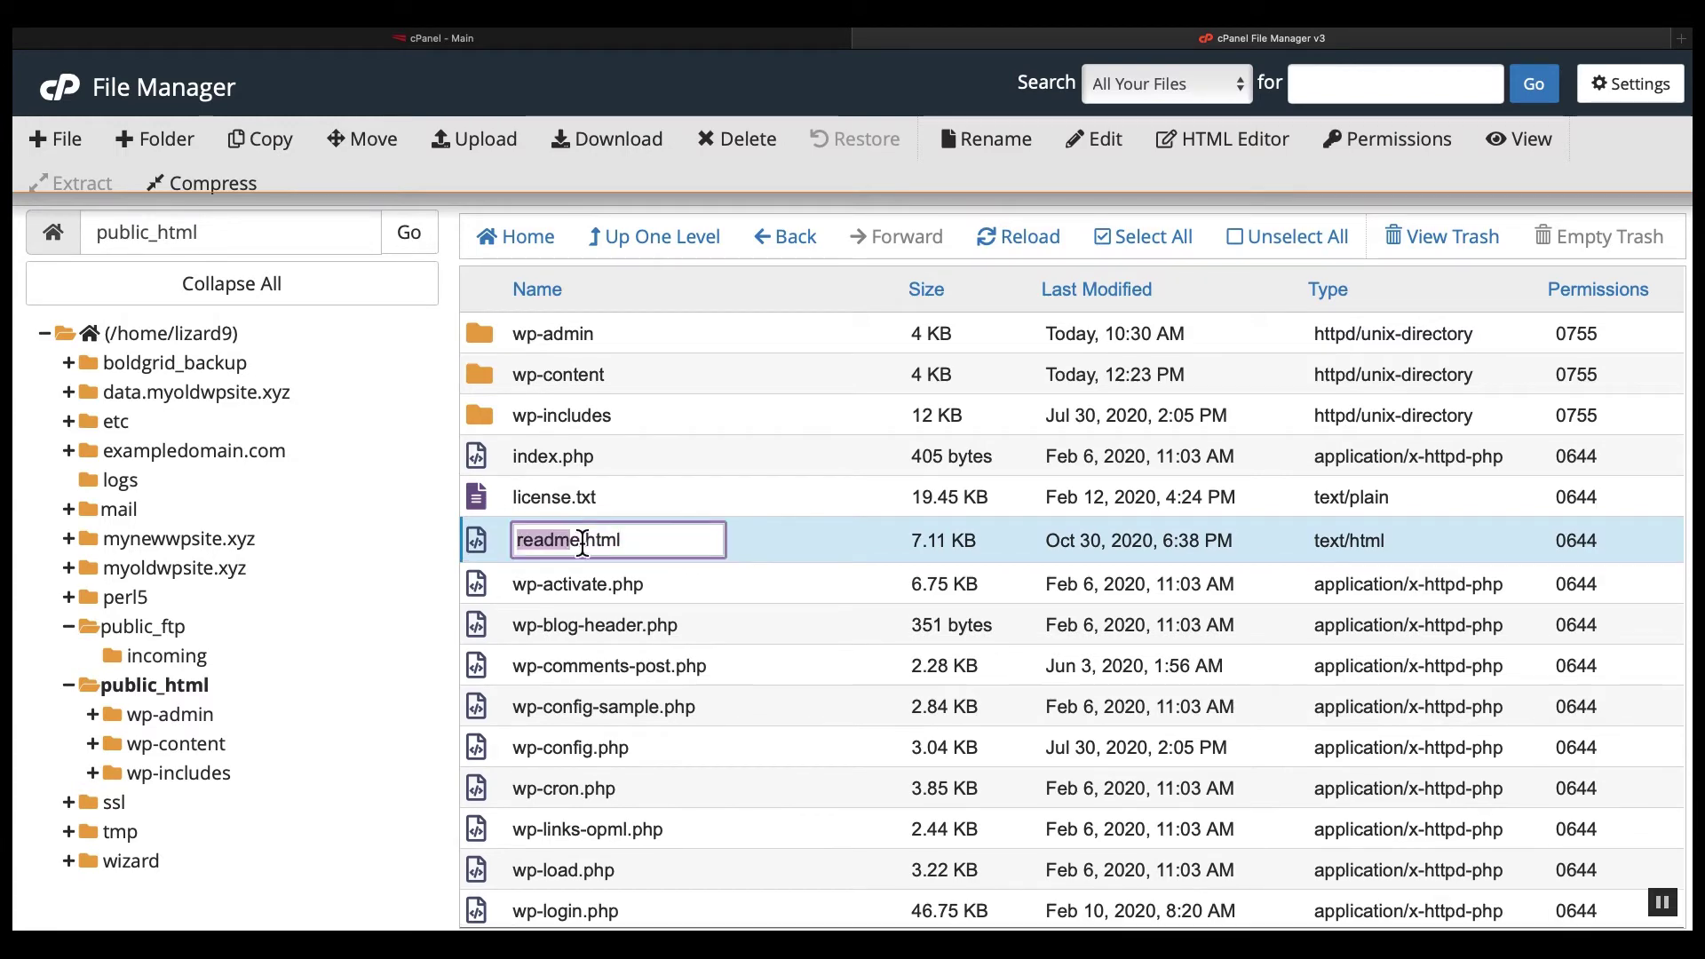
pyautogui.click(606, 574)
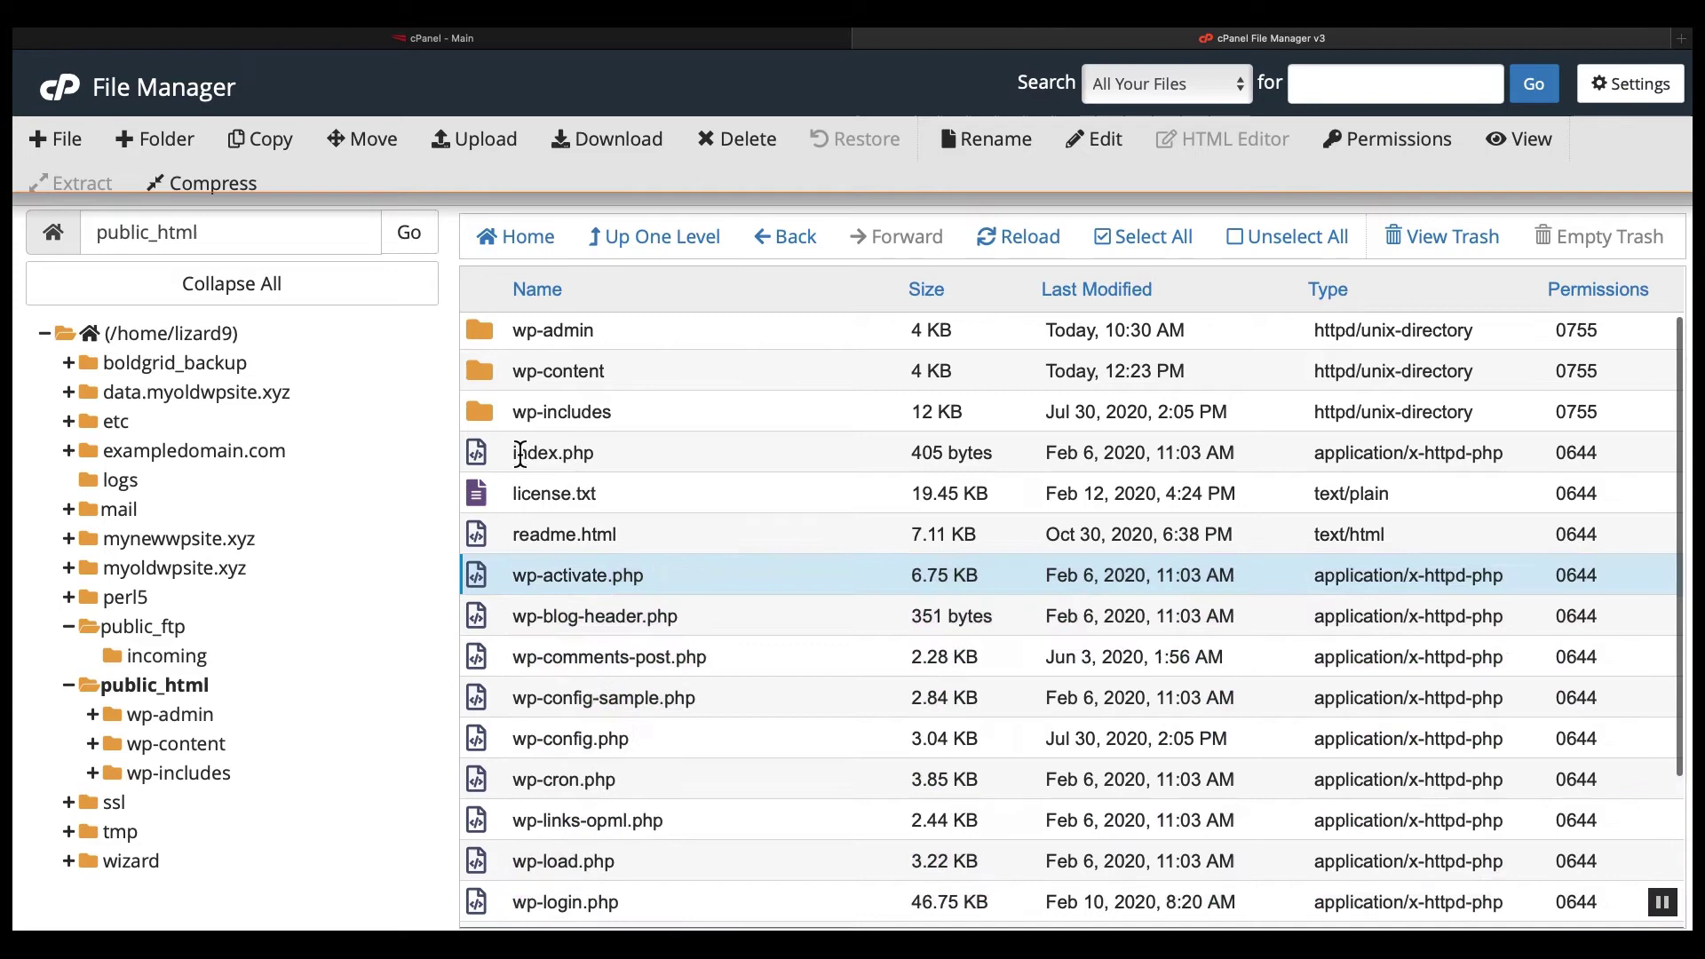
pyautogui.click(520, 453)
# Enter wp-includes and double-click atomlib.php, declining the browser's download prompt.
pyautogui.doubleClick(481, 408)
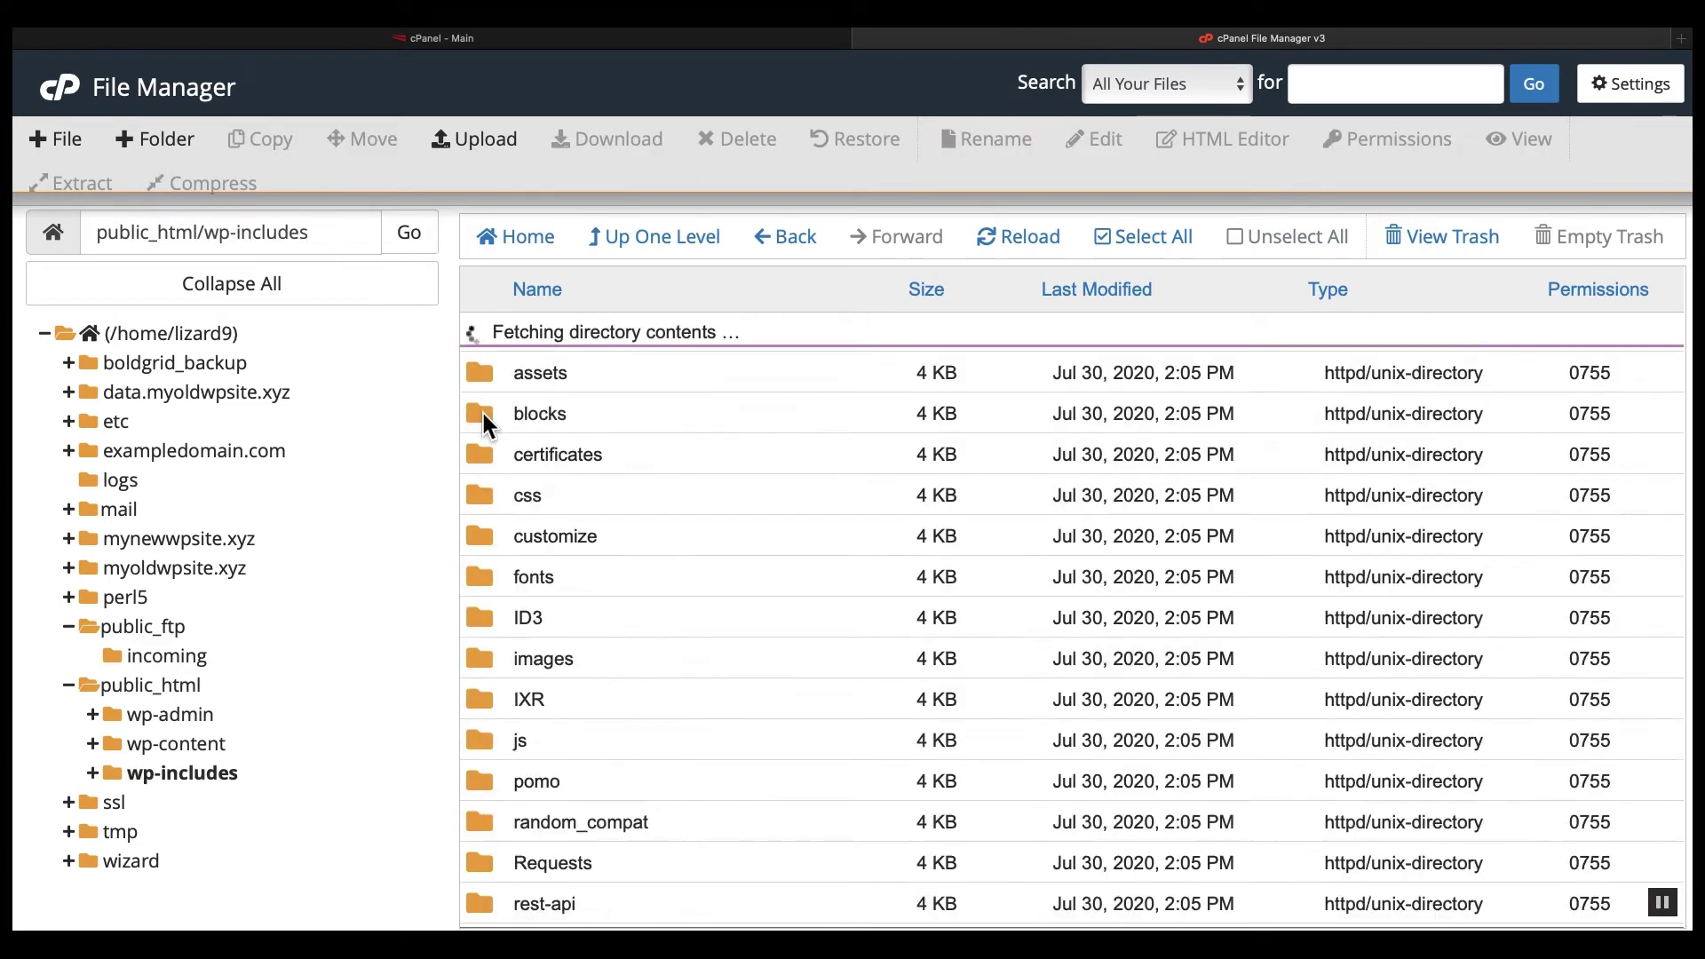
pyautogui.scroll(-4, 529, 603)
pyautogui.scroll(-1, 527, 603)
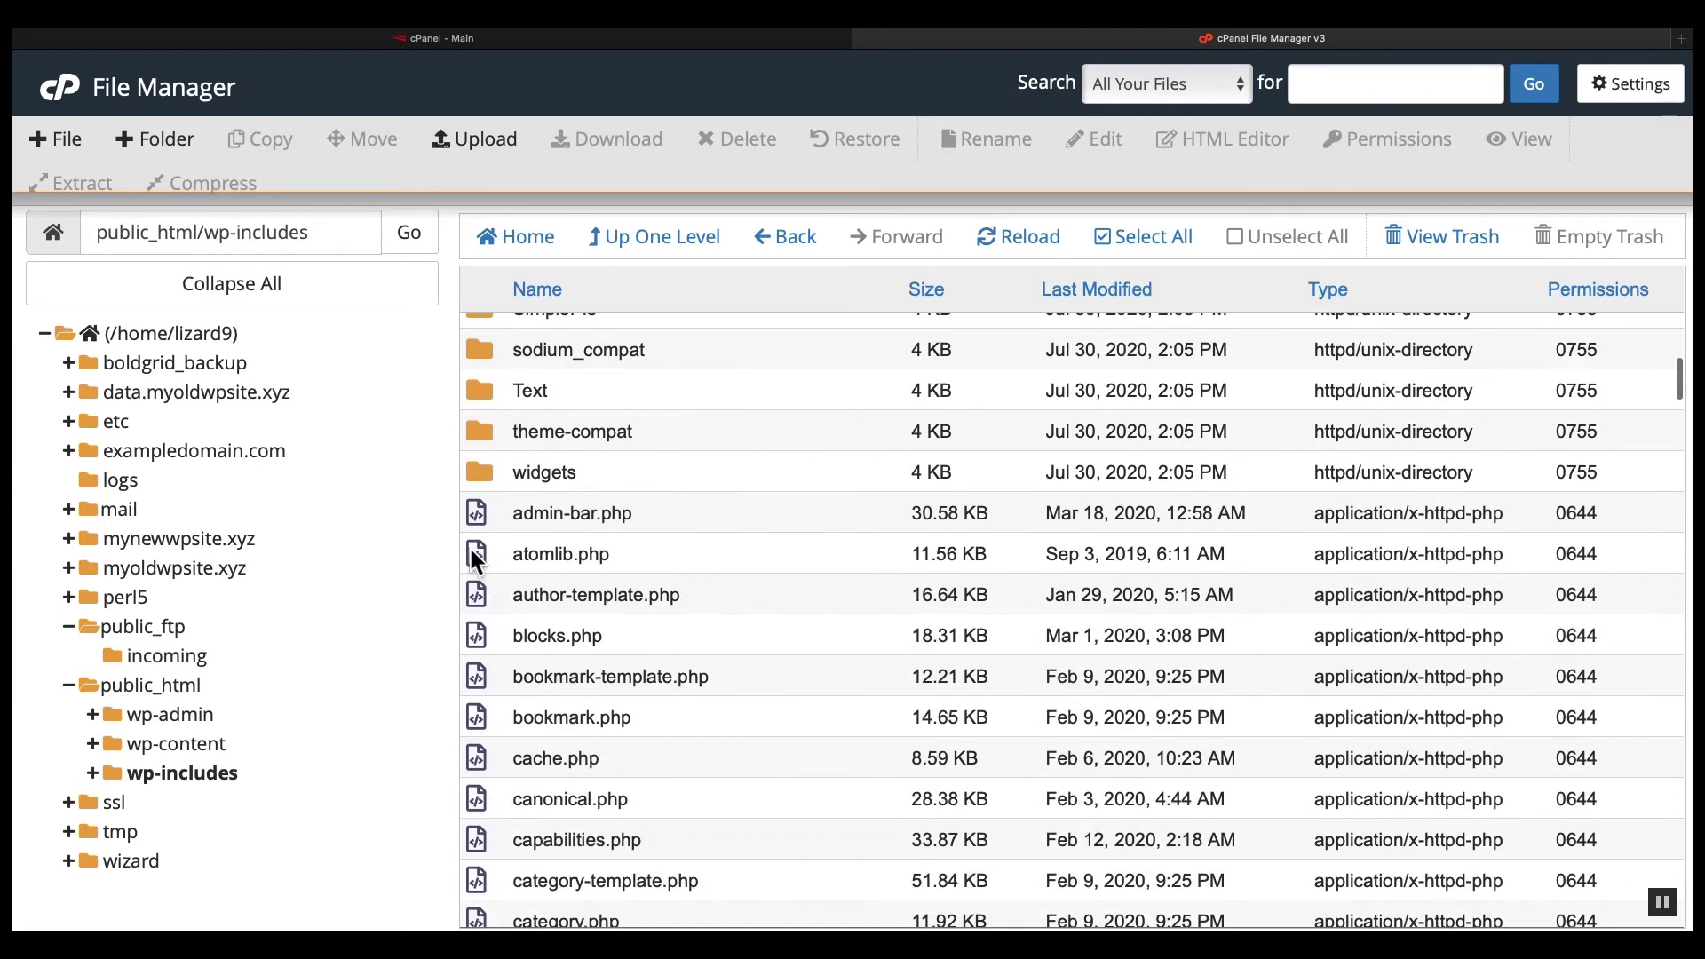
pyautogui.doubleClick(471, 549)
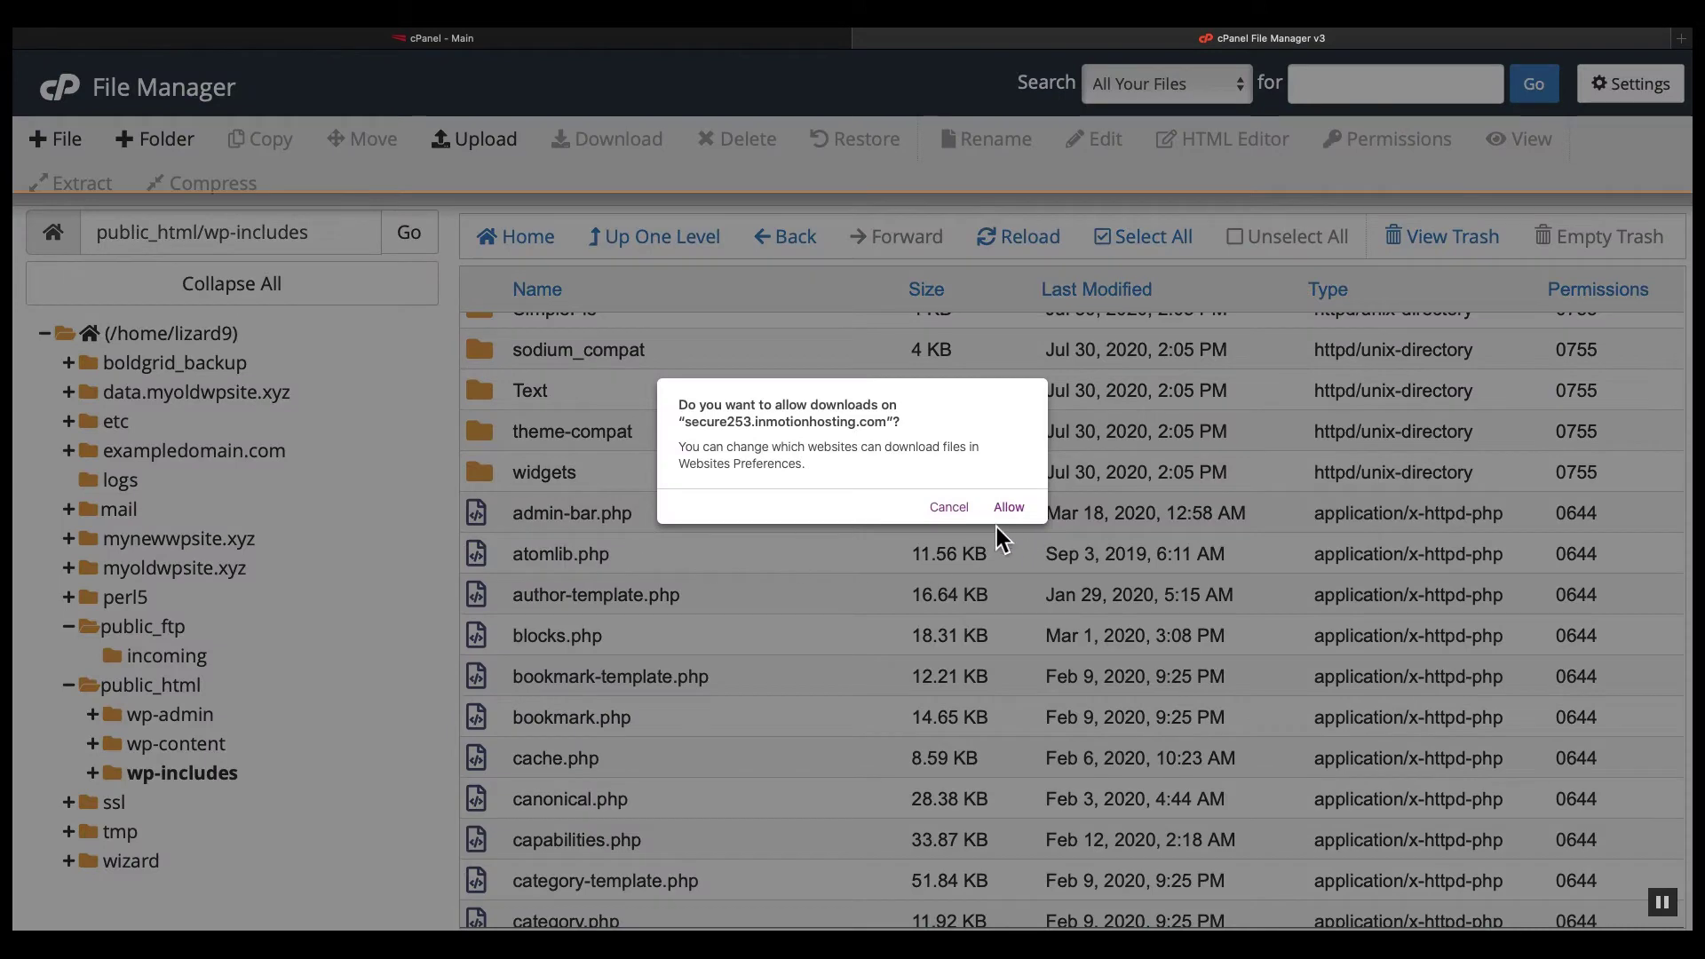
pyautogui.click(950, 509)
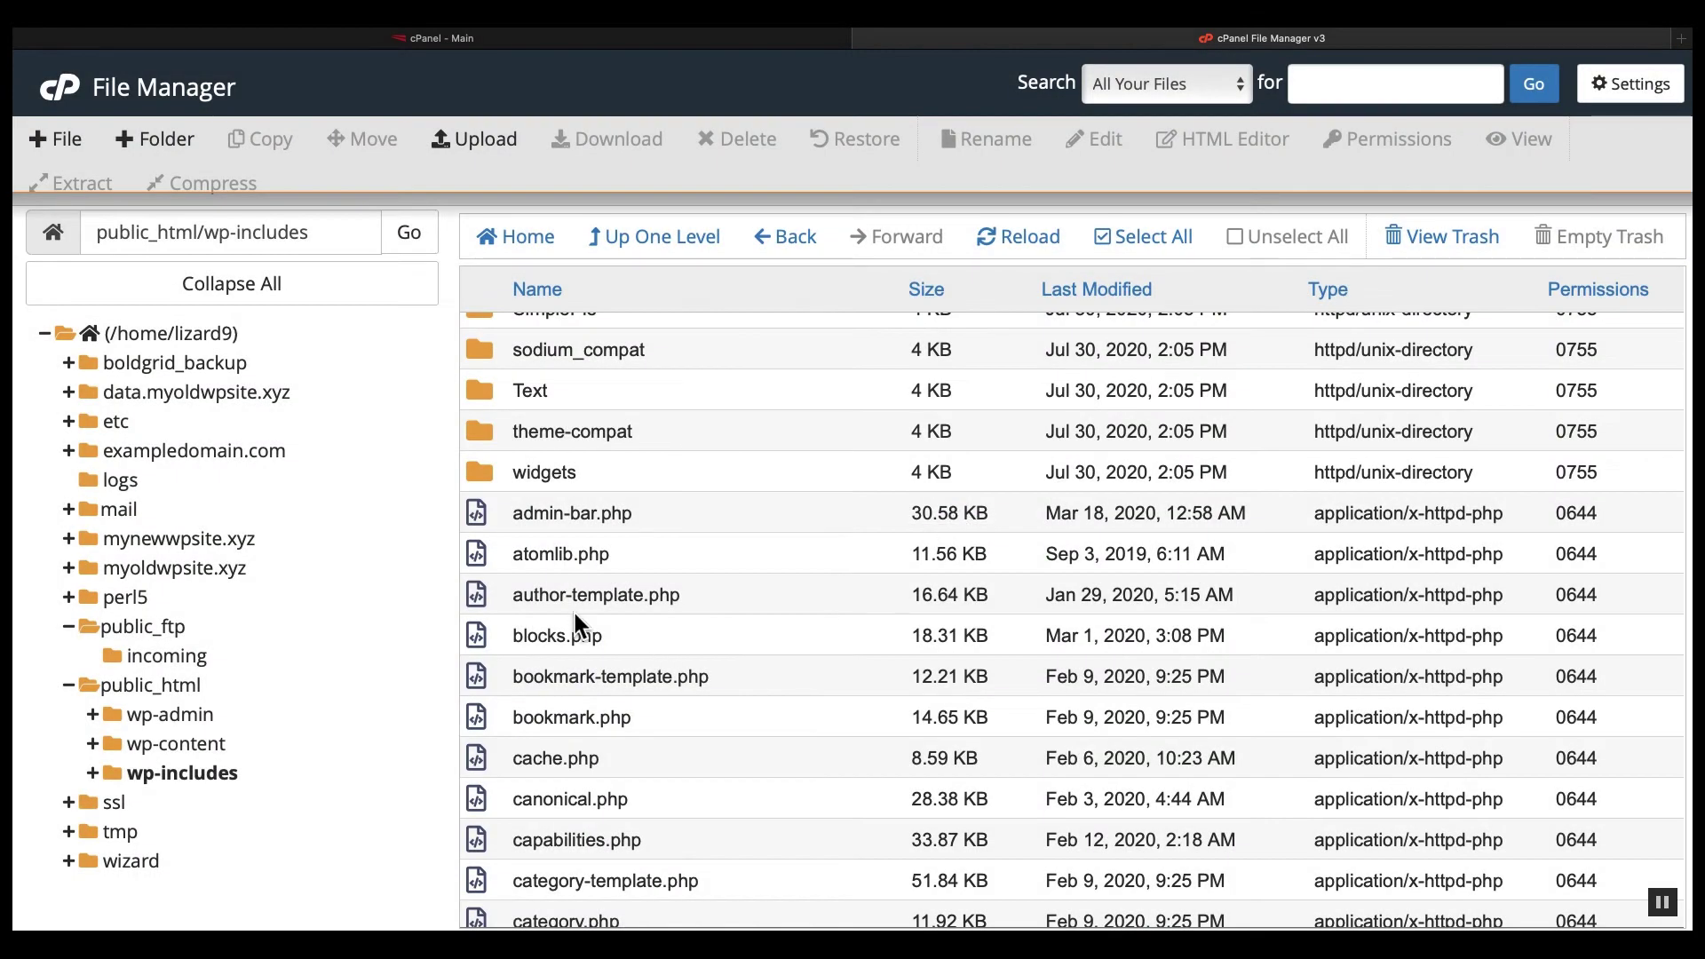
# View atomlib.php's source in a new tab from its context menu, then return to the listing.
pyautogui.rightClick(564, 551)
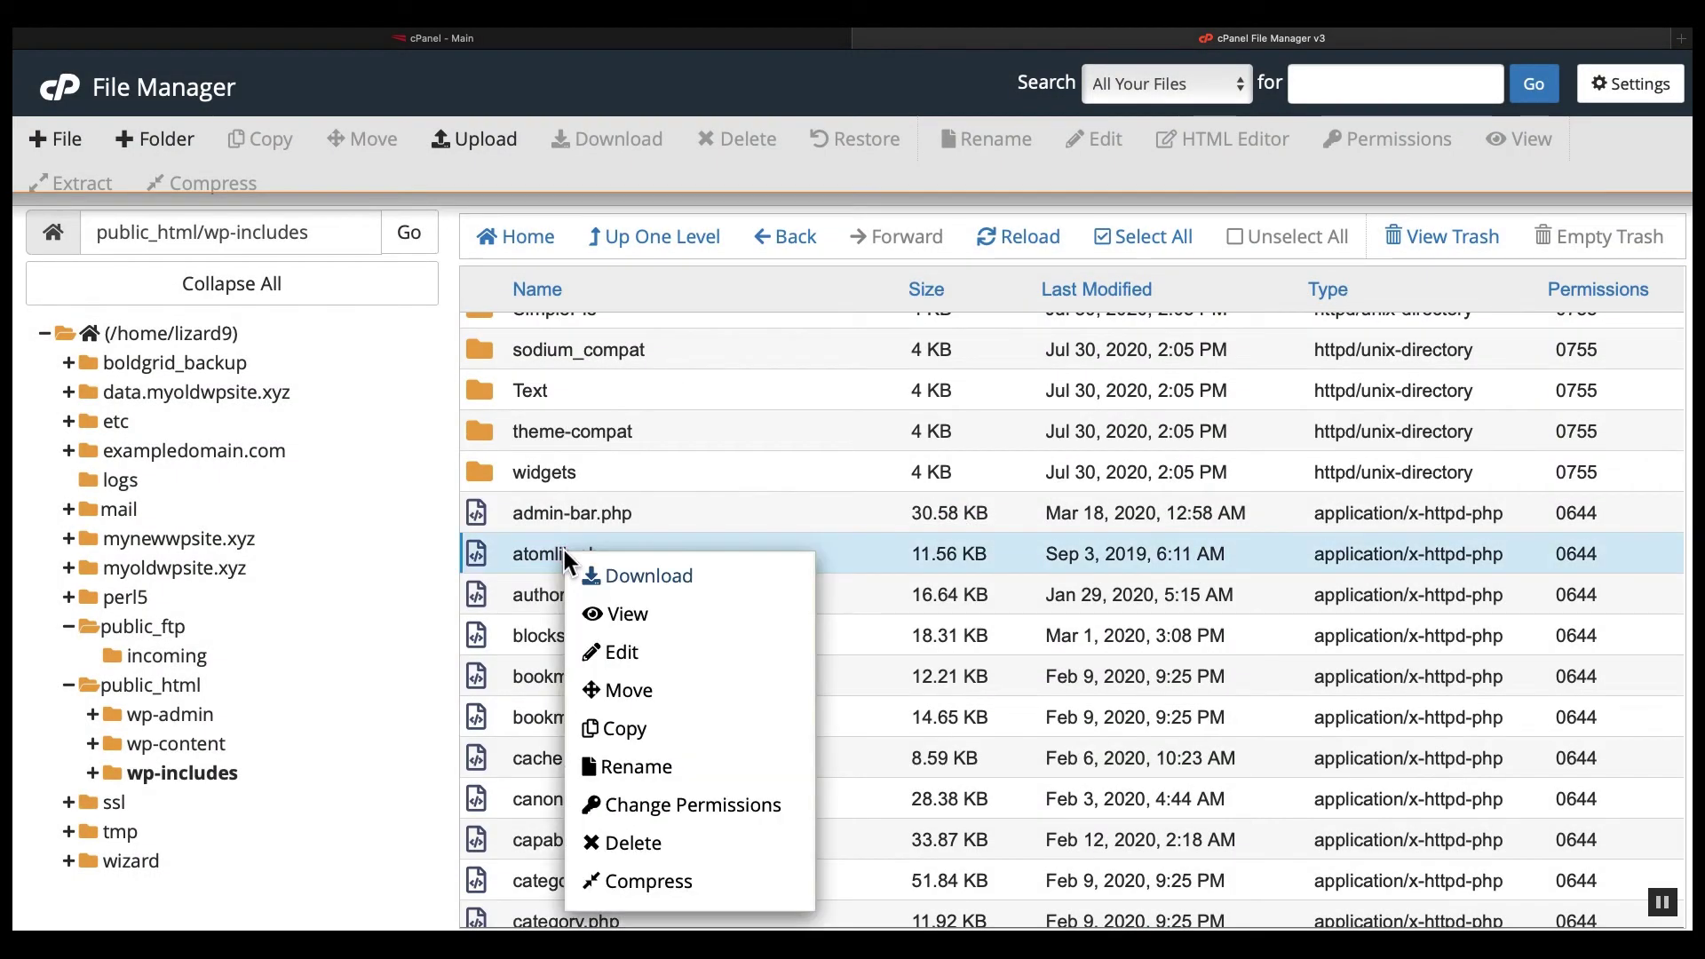
pyautogui.click(619, 627)
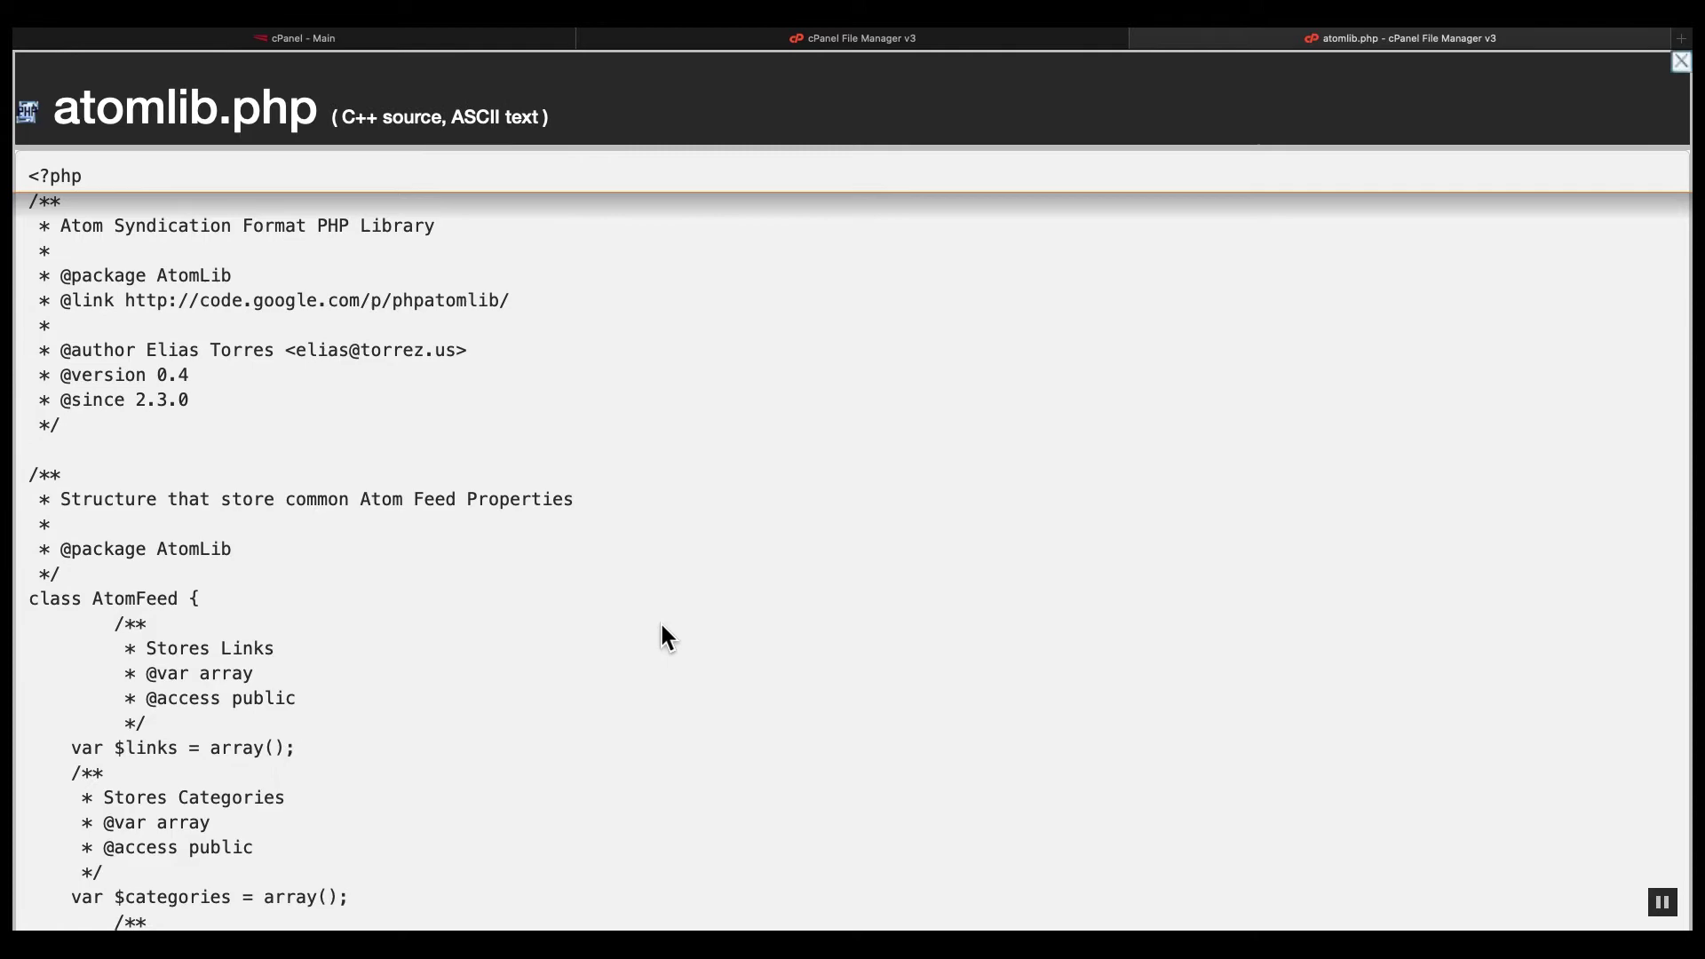
pyautogui.scroll(-1, 642, 620)
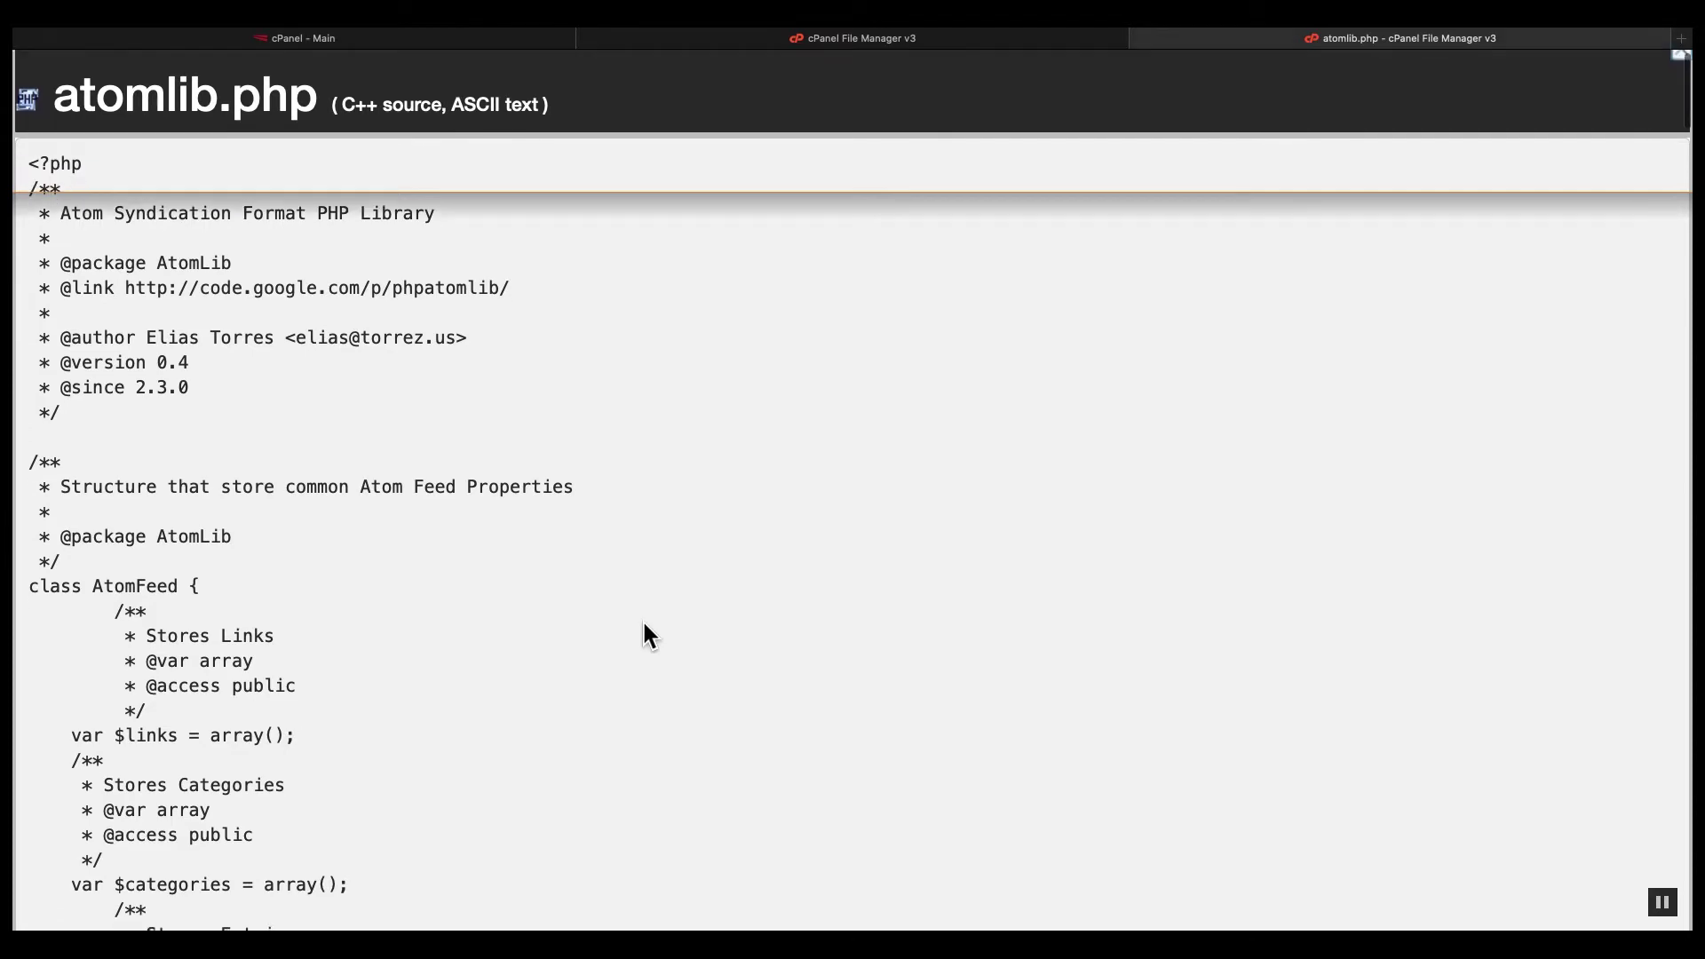
pyautogui.click(740, 37)
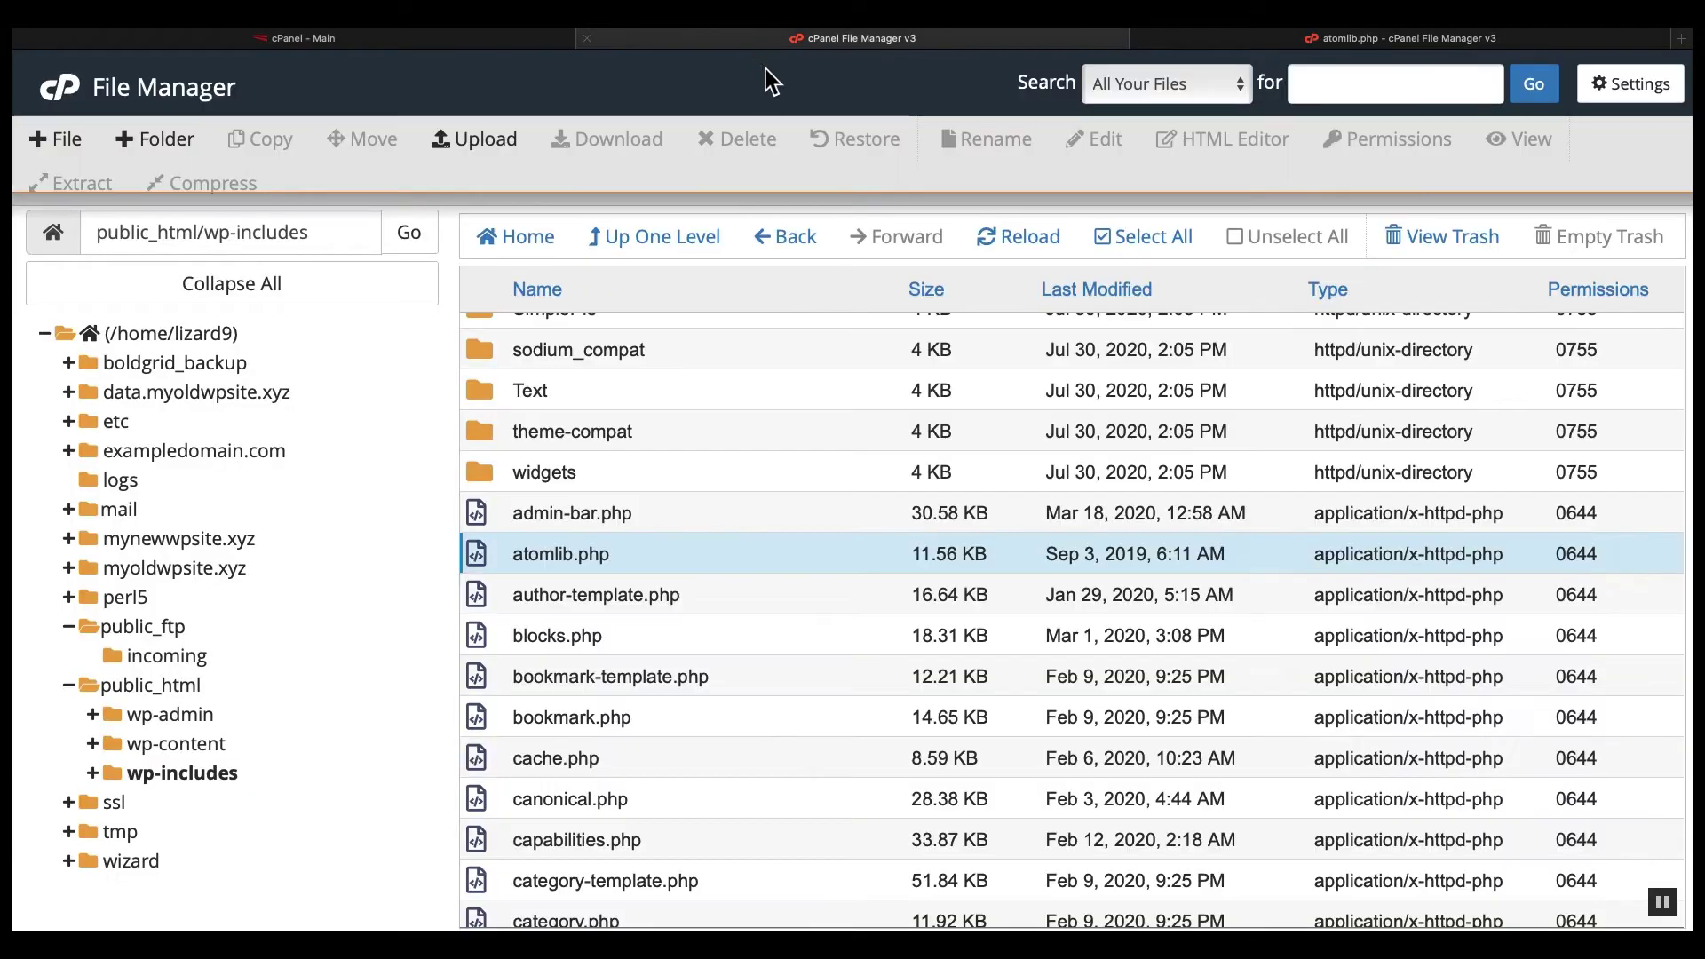
# Edit atomlib.php from its context menu, keeping utf-8 as the character encoding.
pyautogui.rightClick(515, 561)
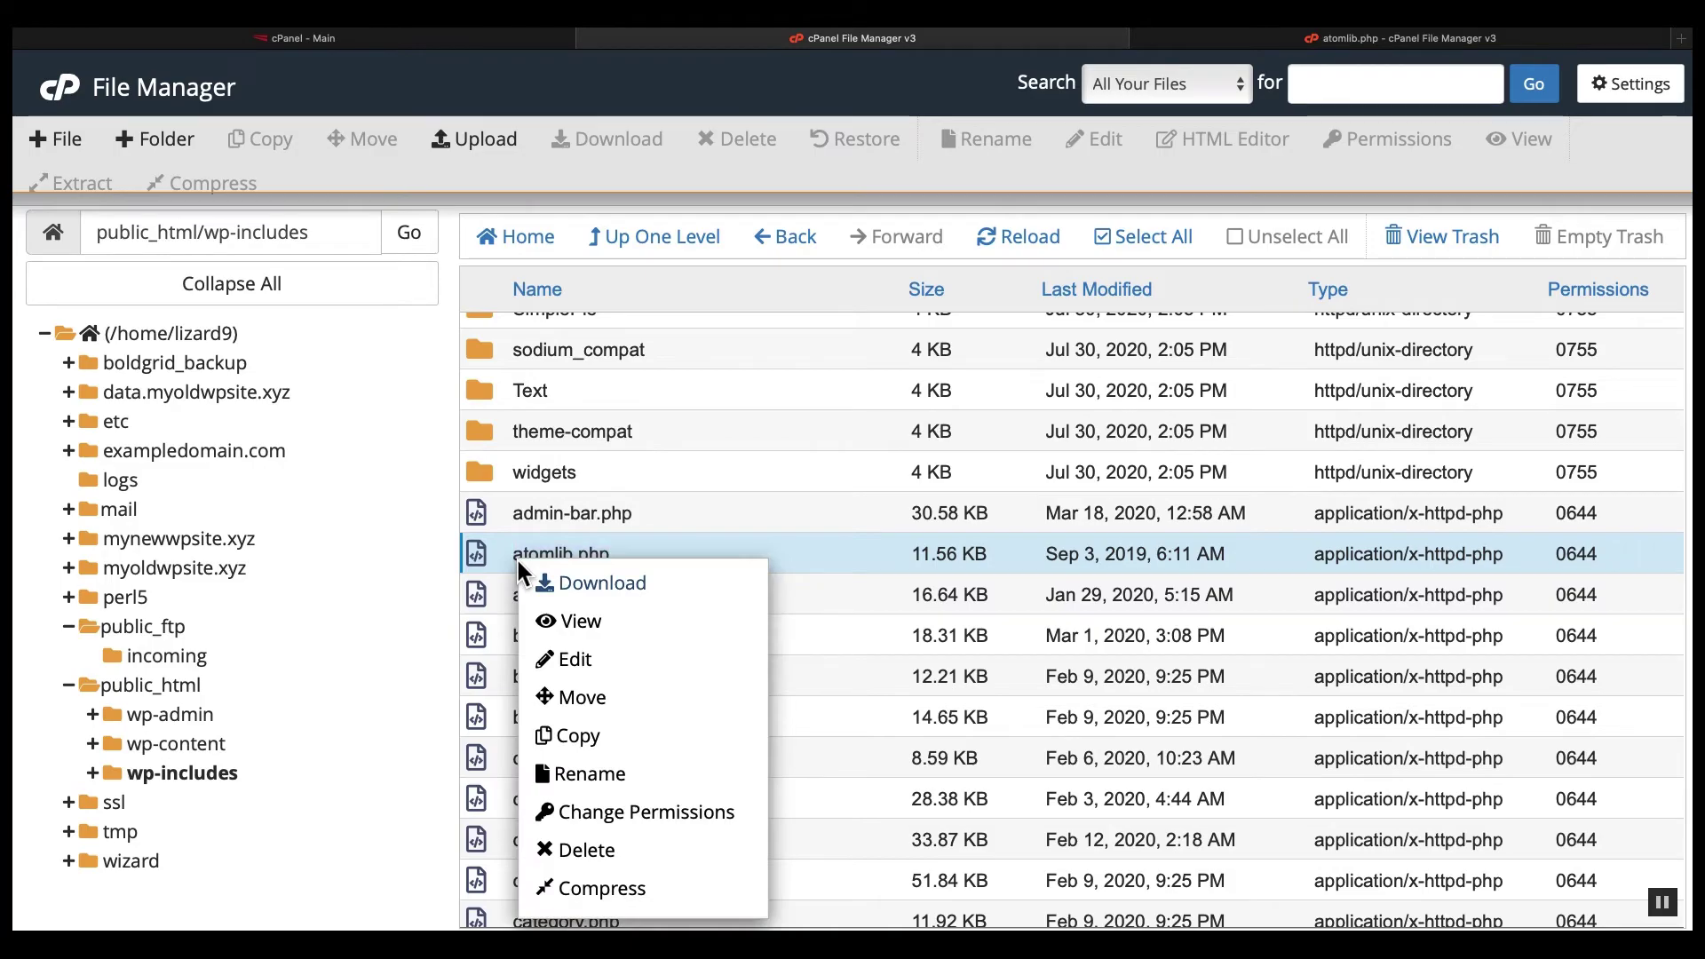
pyautogui.click(554, 658)
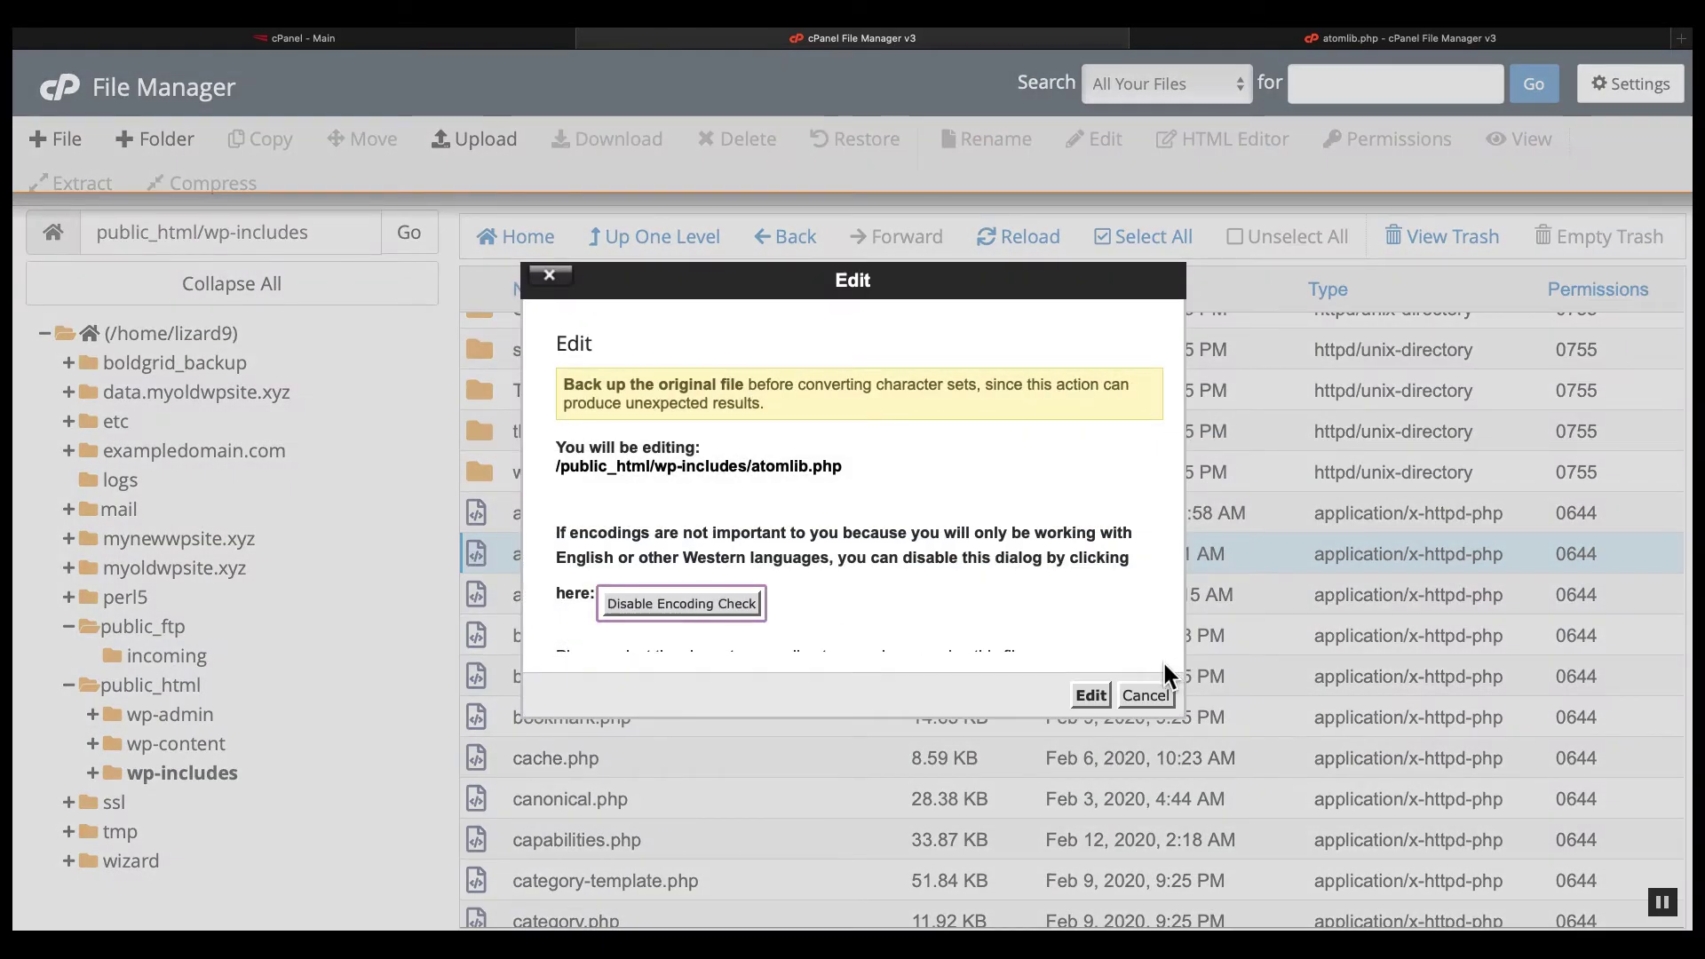
pyautogui.scroll(-2, 1041, 589)
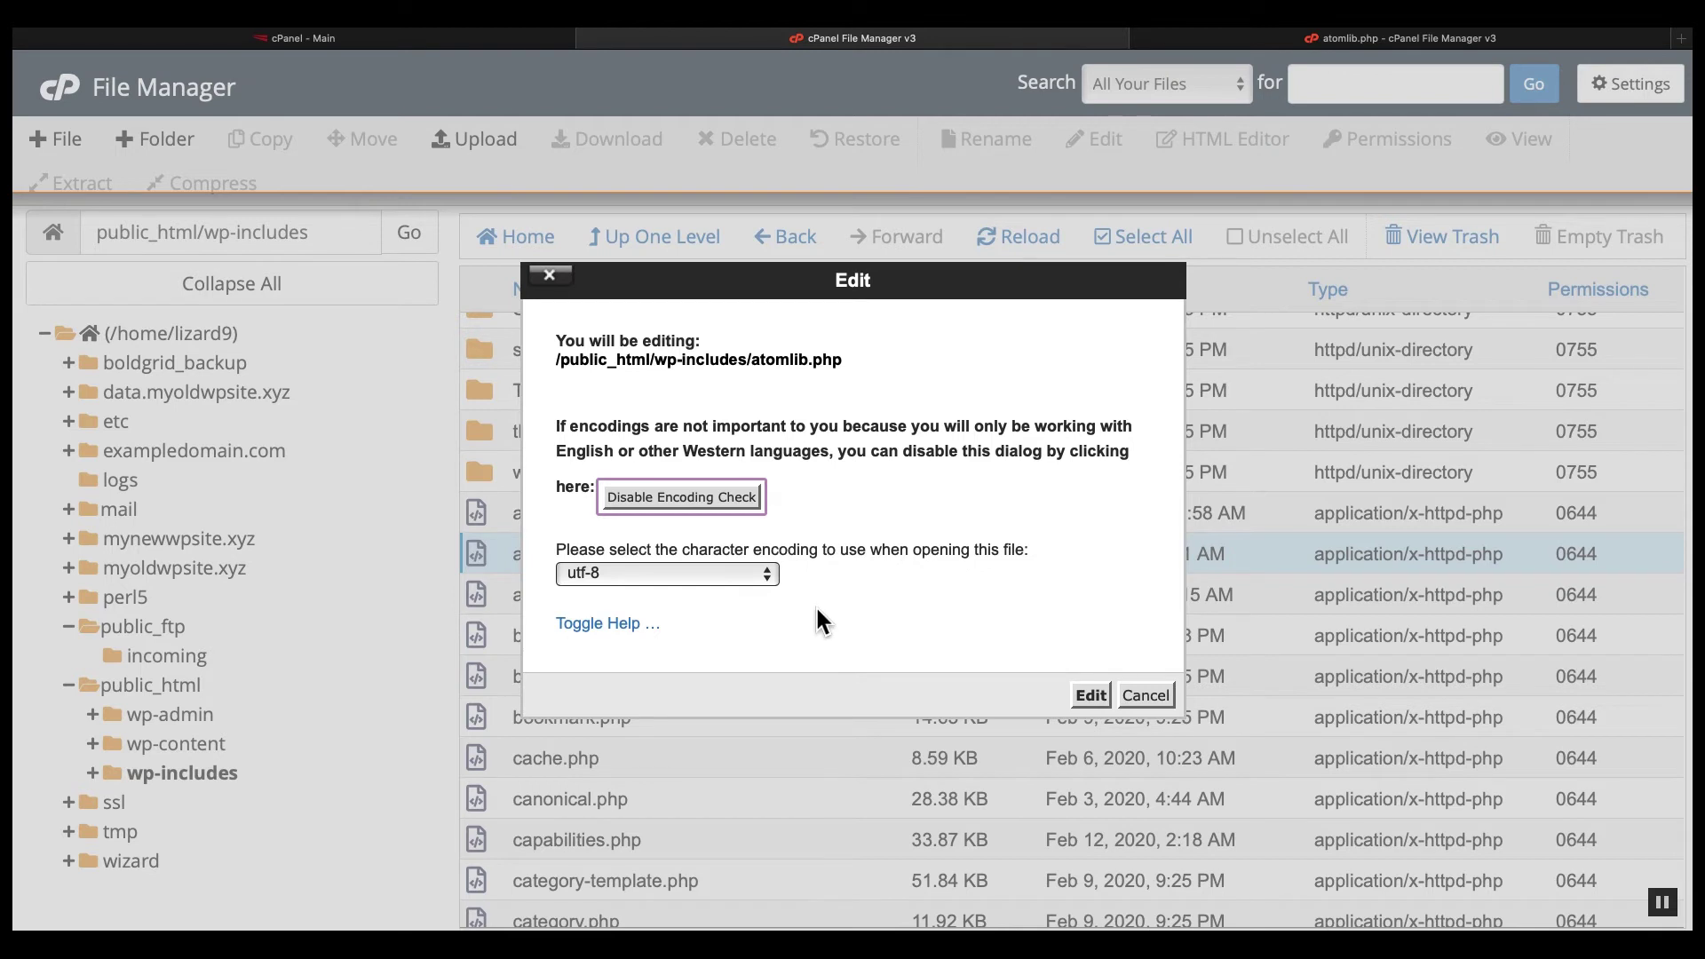
pyautogui.click(759, 573)
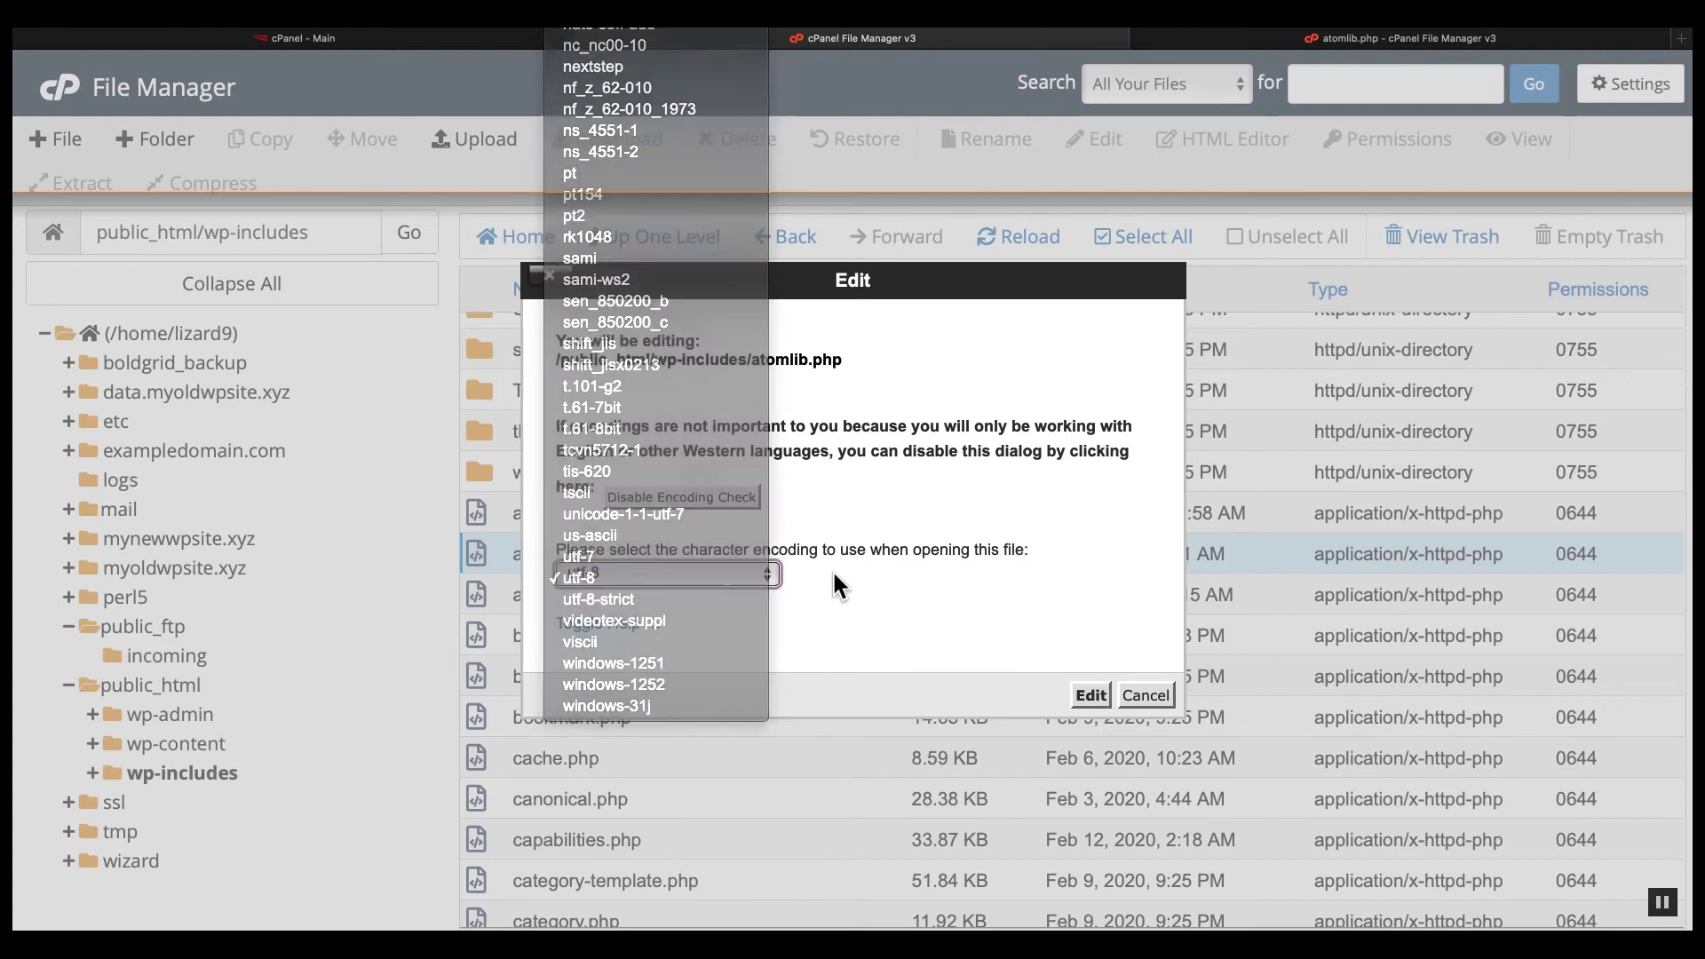
pyautogui.click(833, 569)
pyautogui.click(1090, 694)
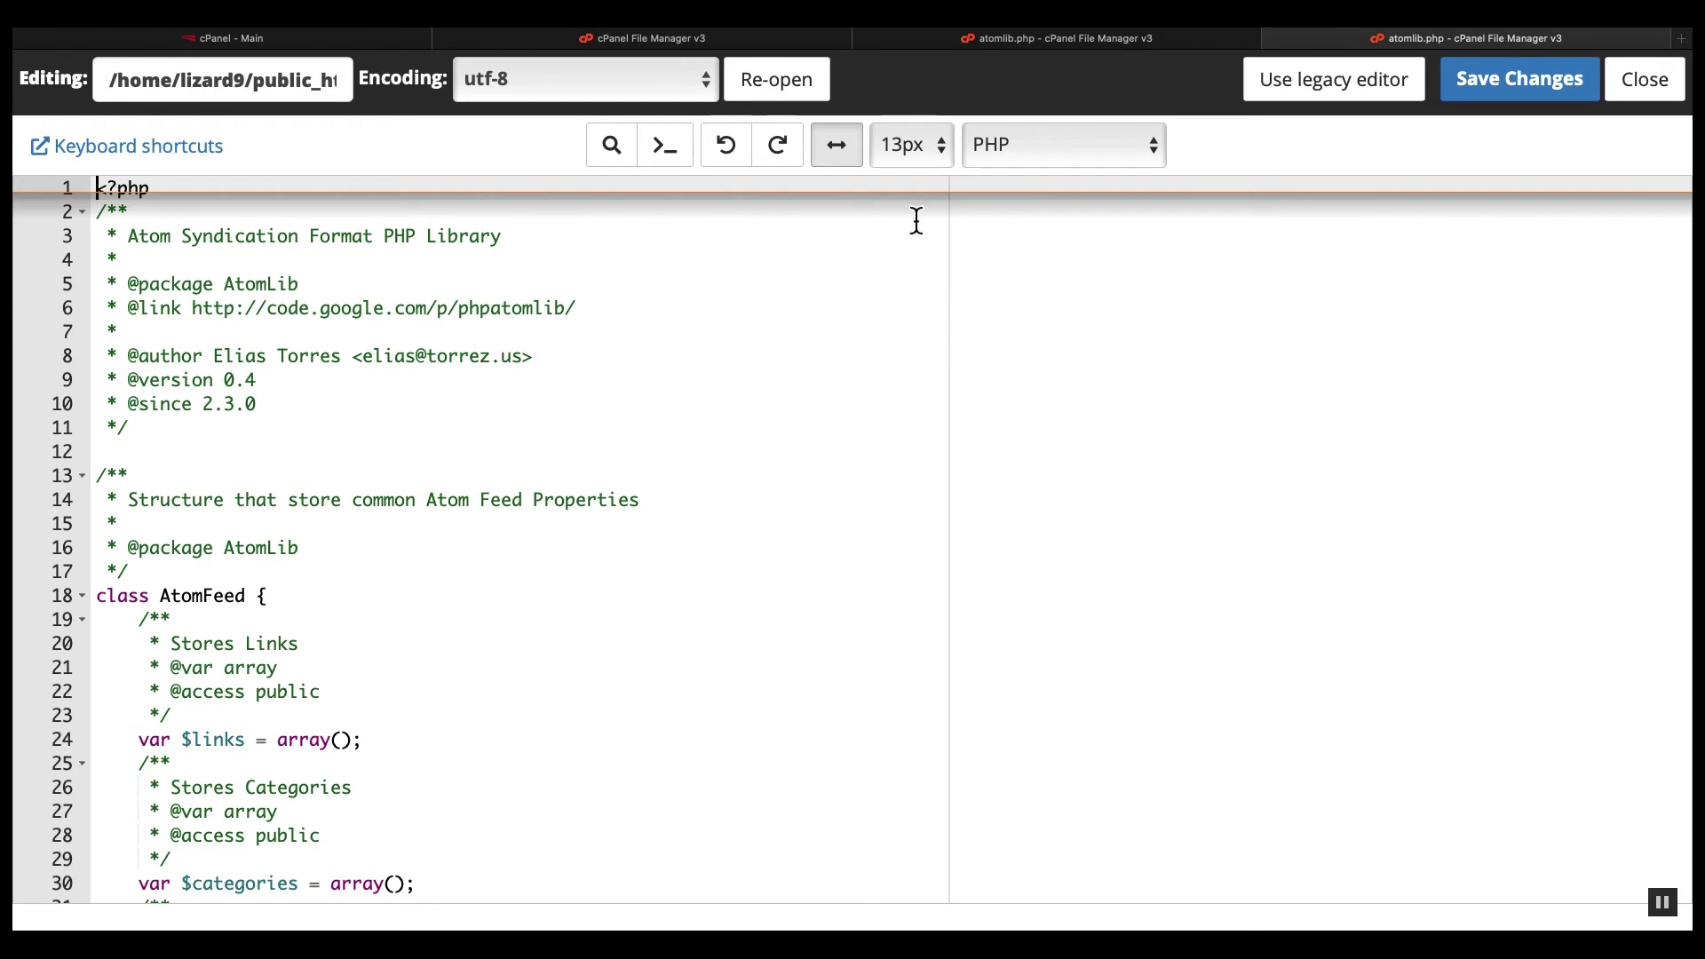
# Set the editor font size to 16px, keep PHP highlighting, and return to the wp-includes listing.
pyautogui.click(926, 156)
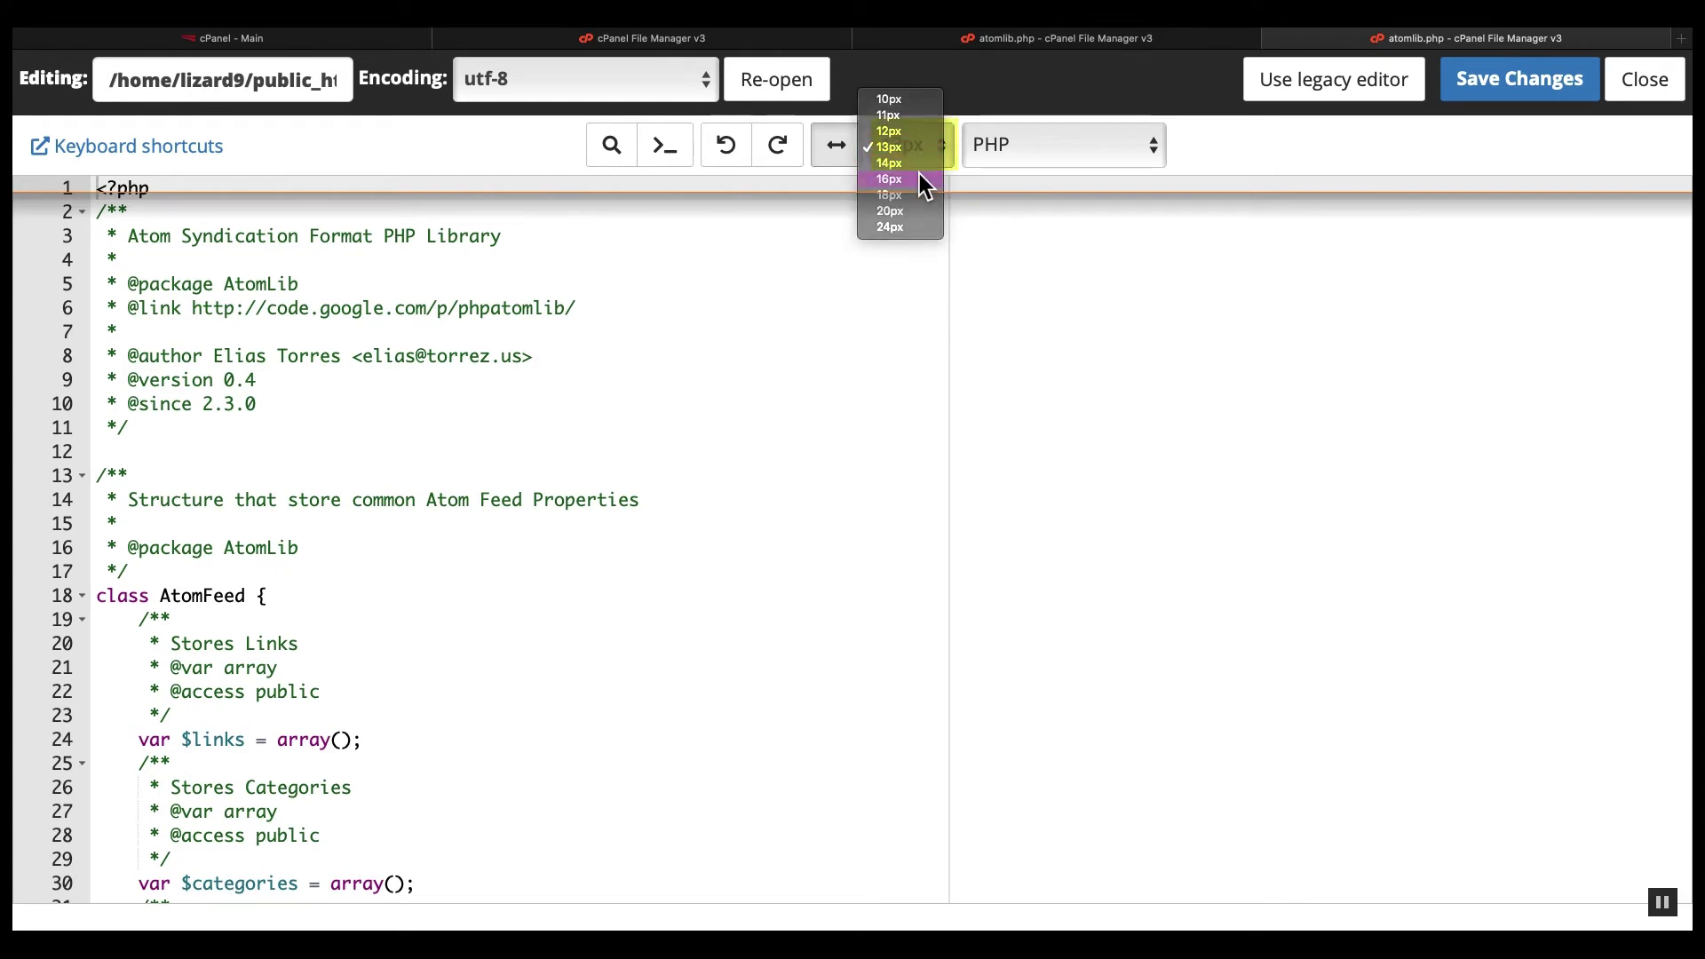
pyautogui.click(919, 176)
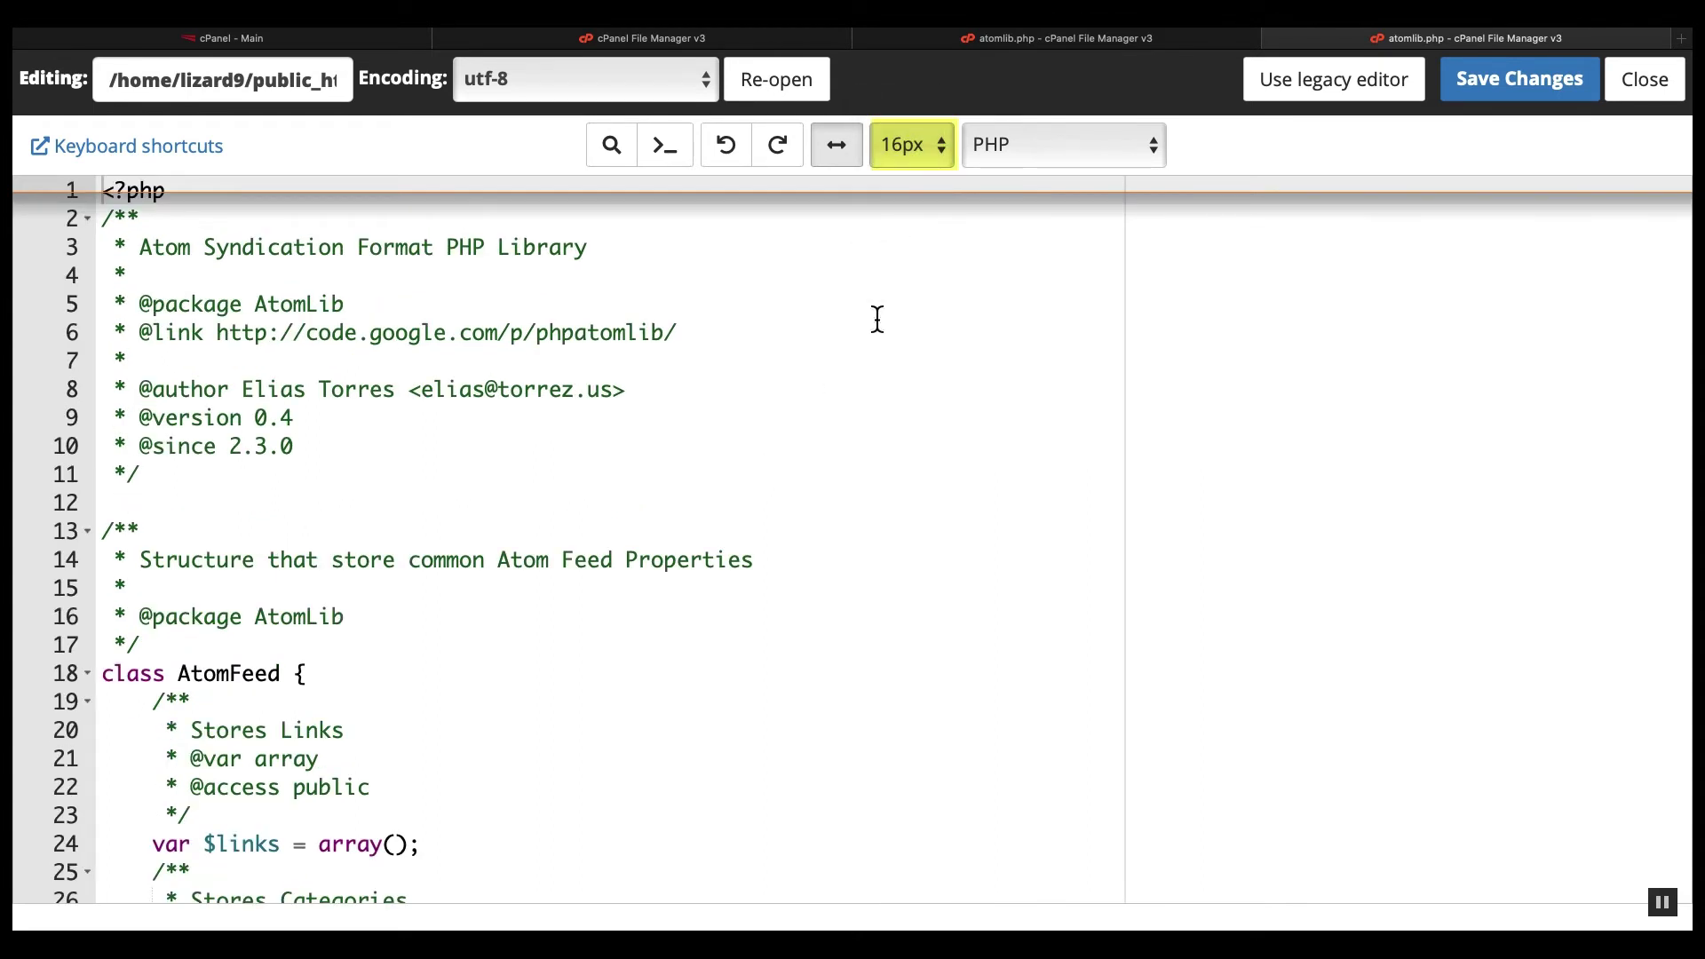
pyautogui.click(1028, 160)
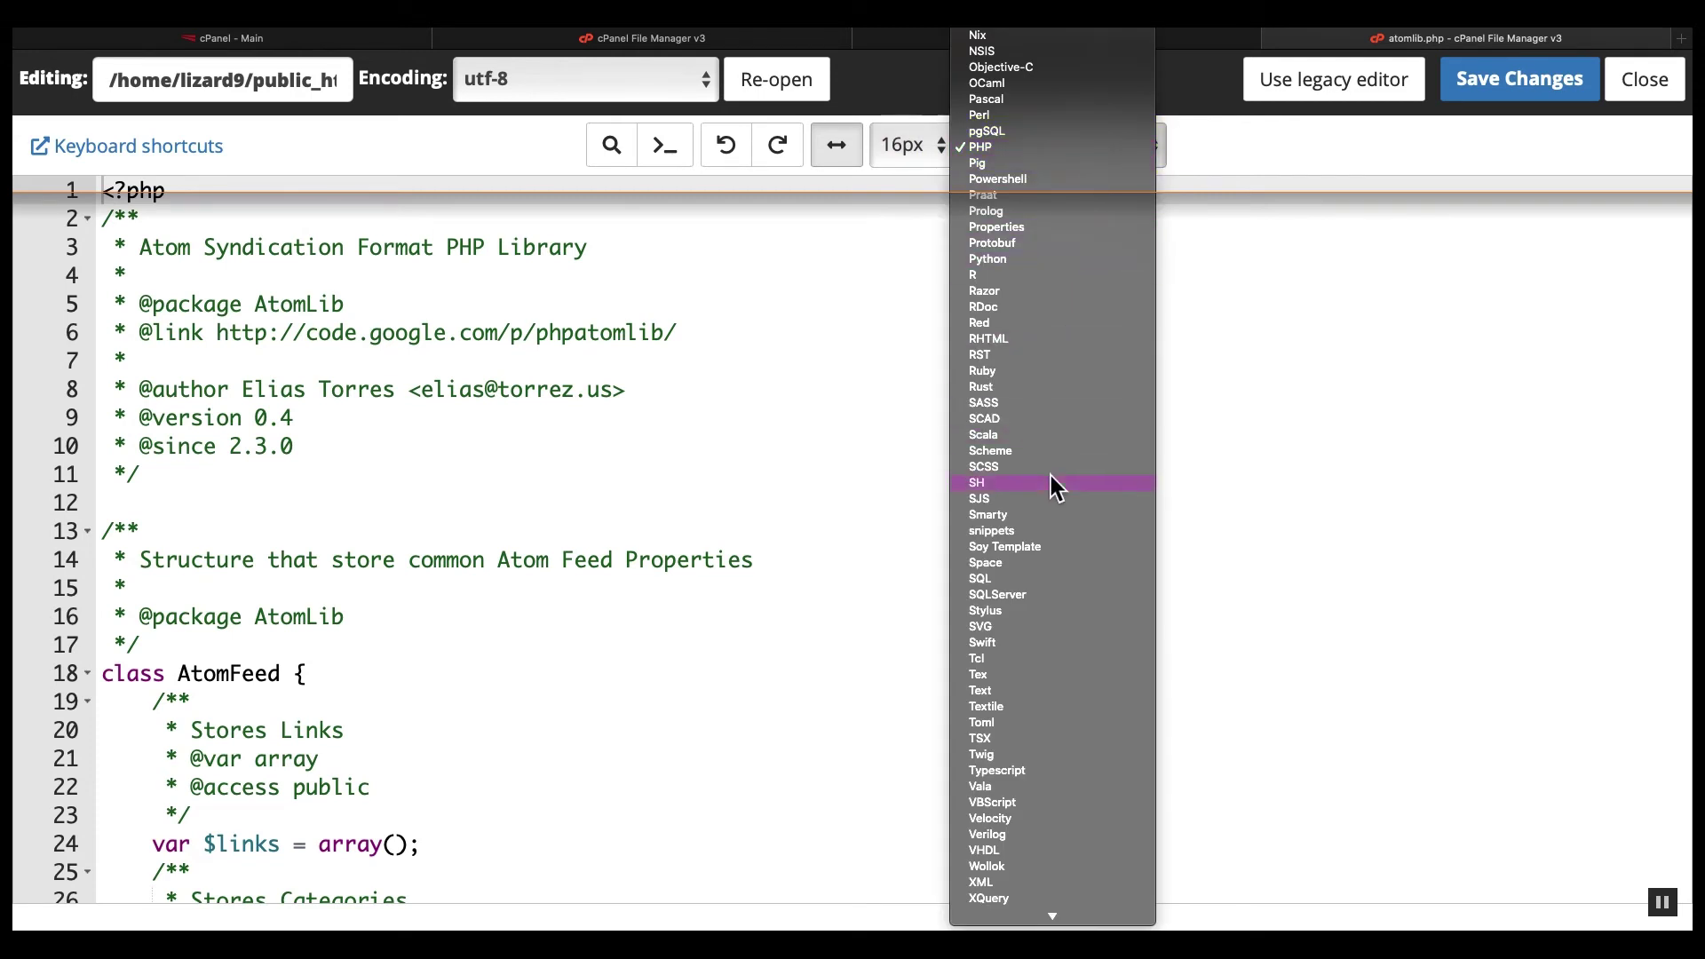
pyautogui.click(857, 339)
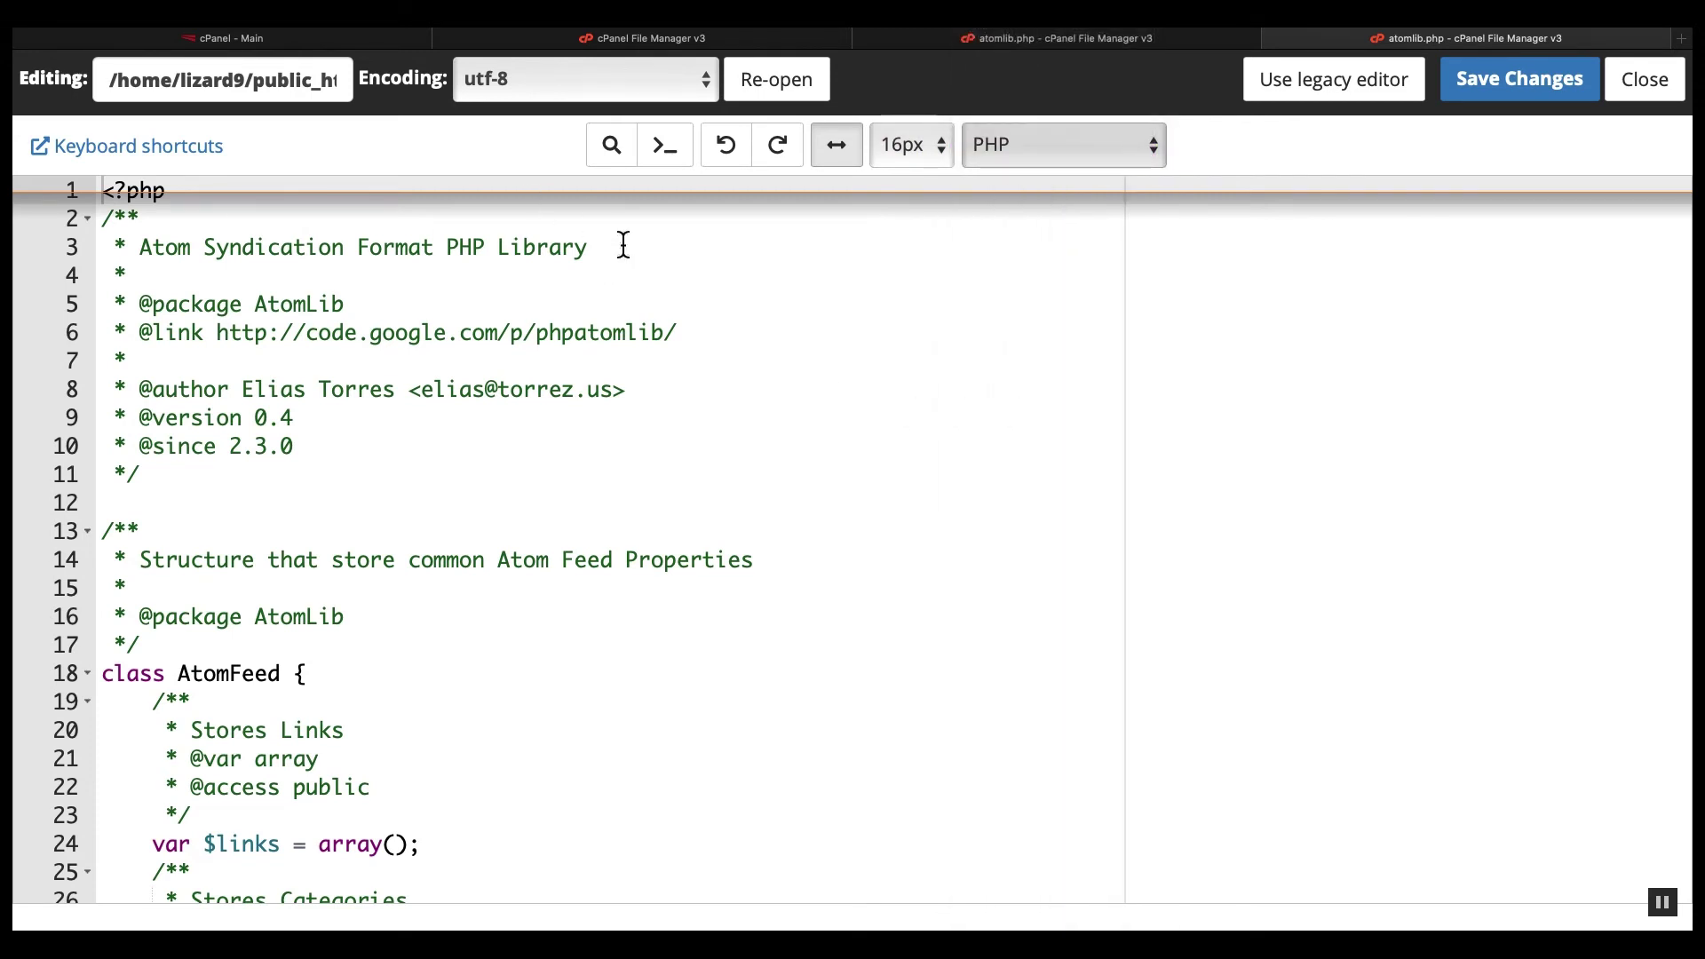
pyautogui.click(764, 40)
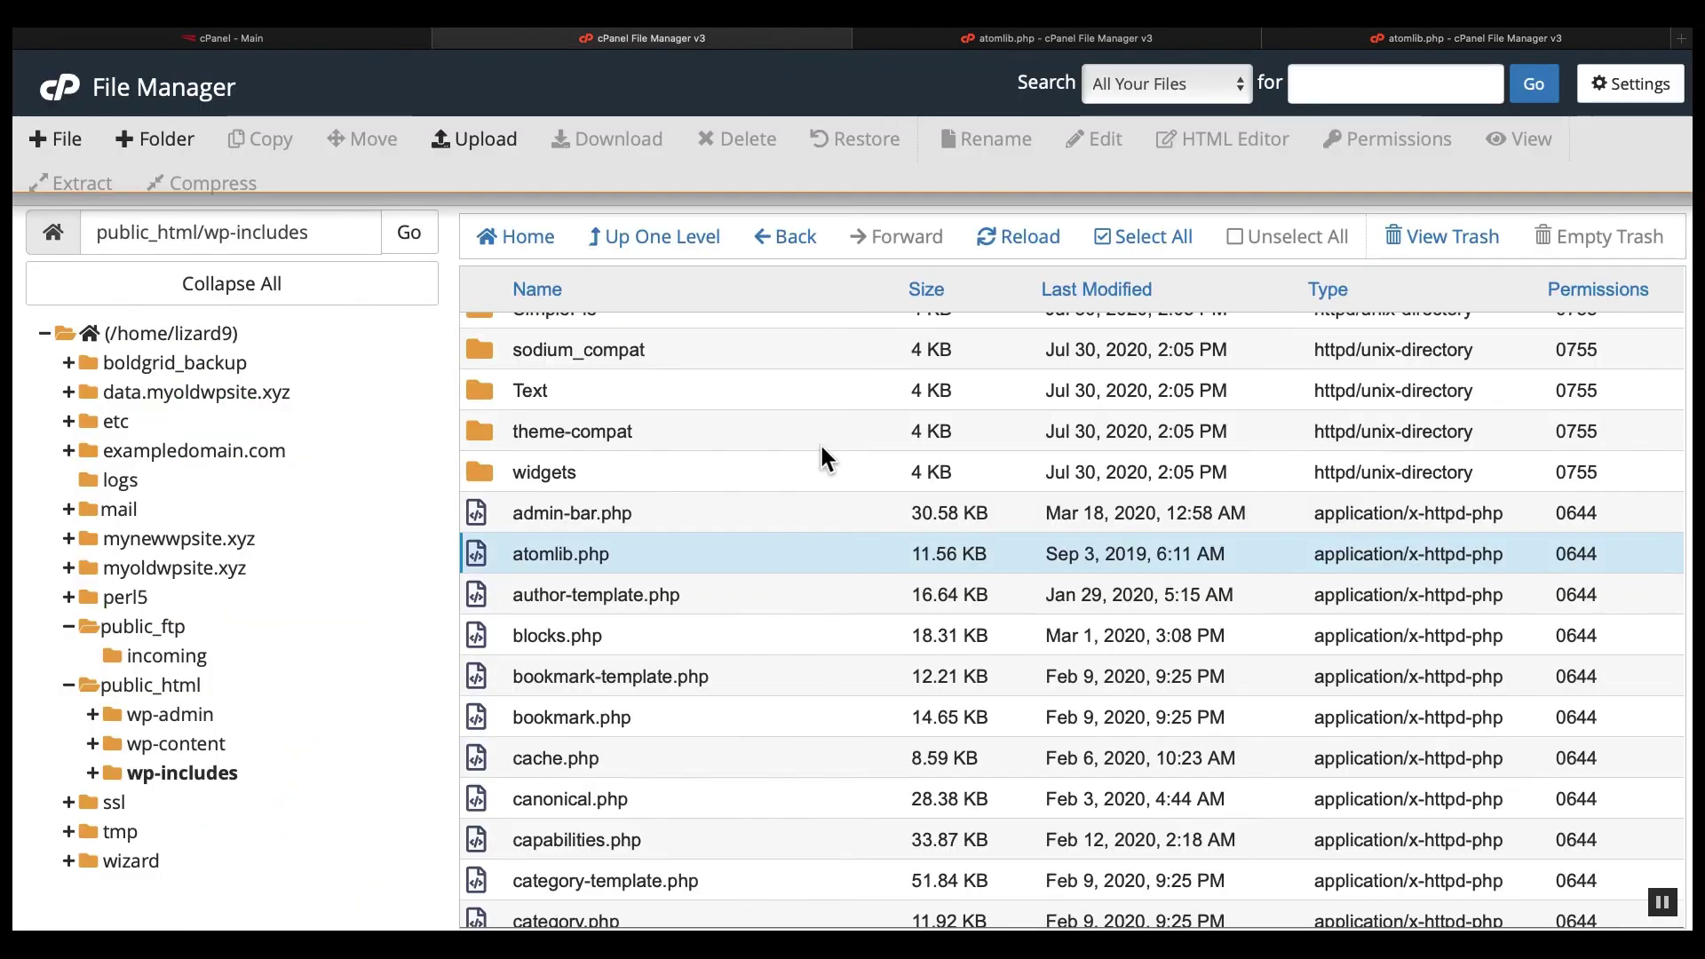
# In Settings, try the new23432.xyz document root, then save Home Directory as default with hidden dotfiles shown.
pyautogui.click(1619, 95)
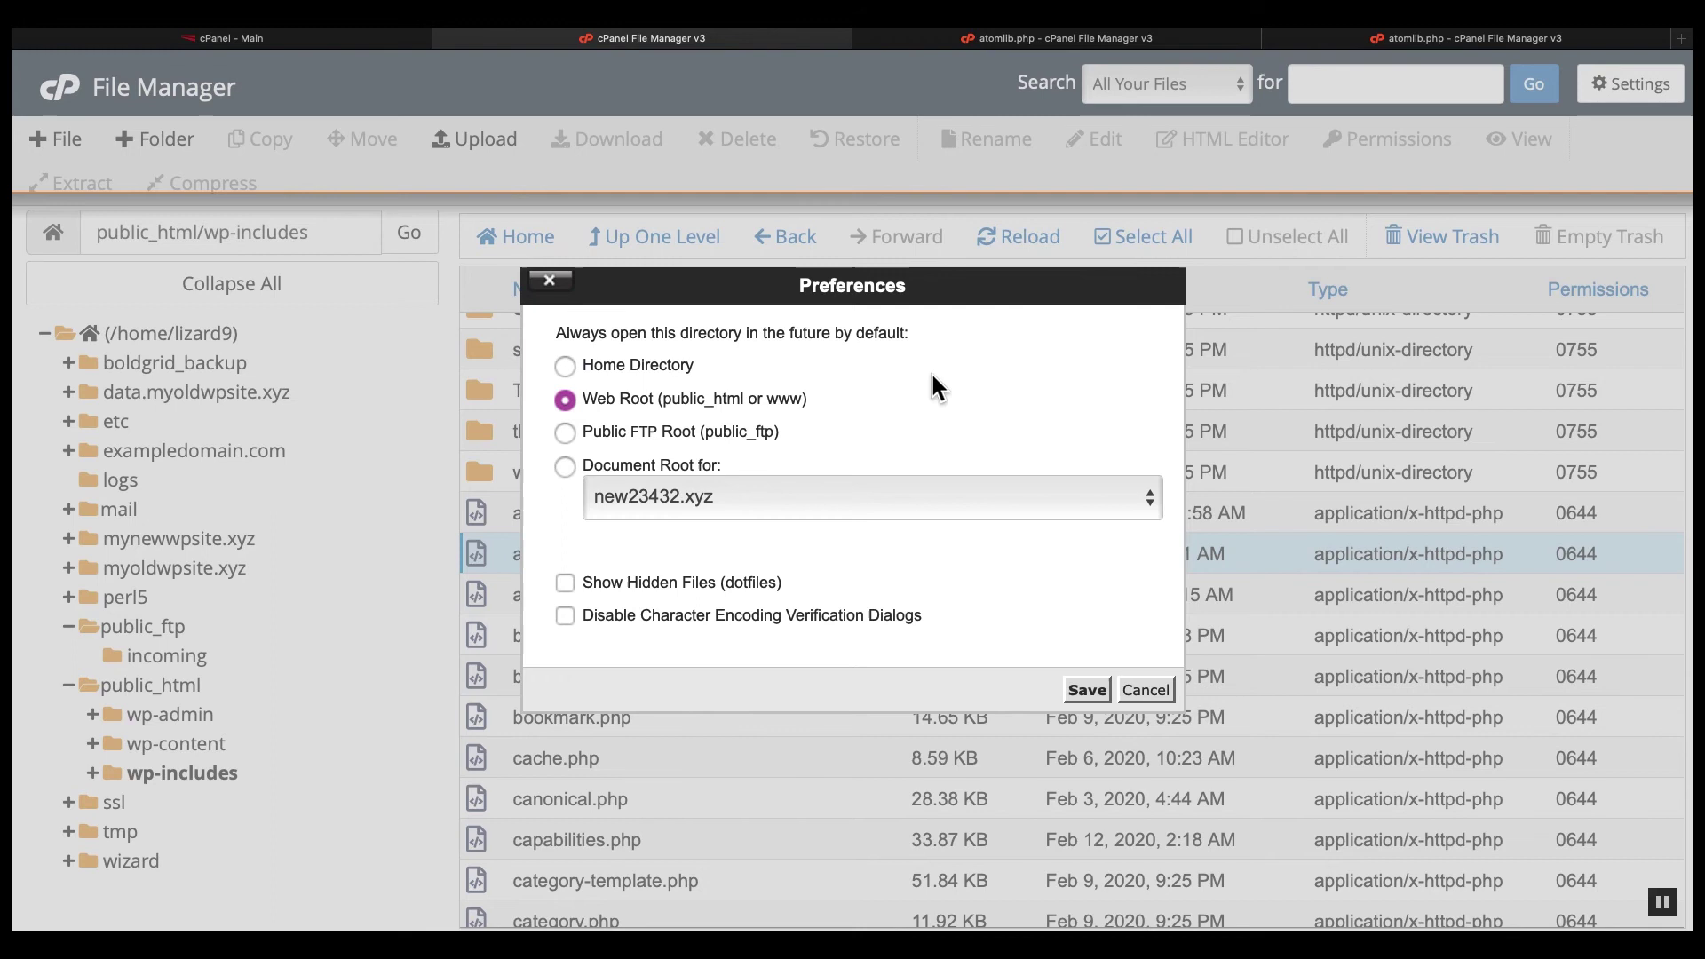
pyautogui.click(566, 466)
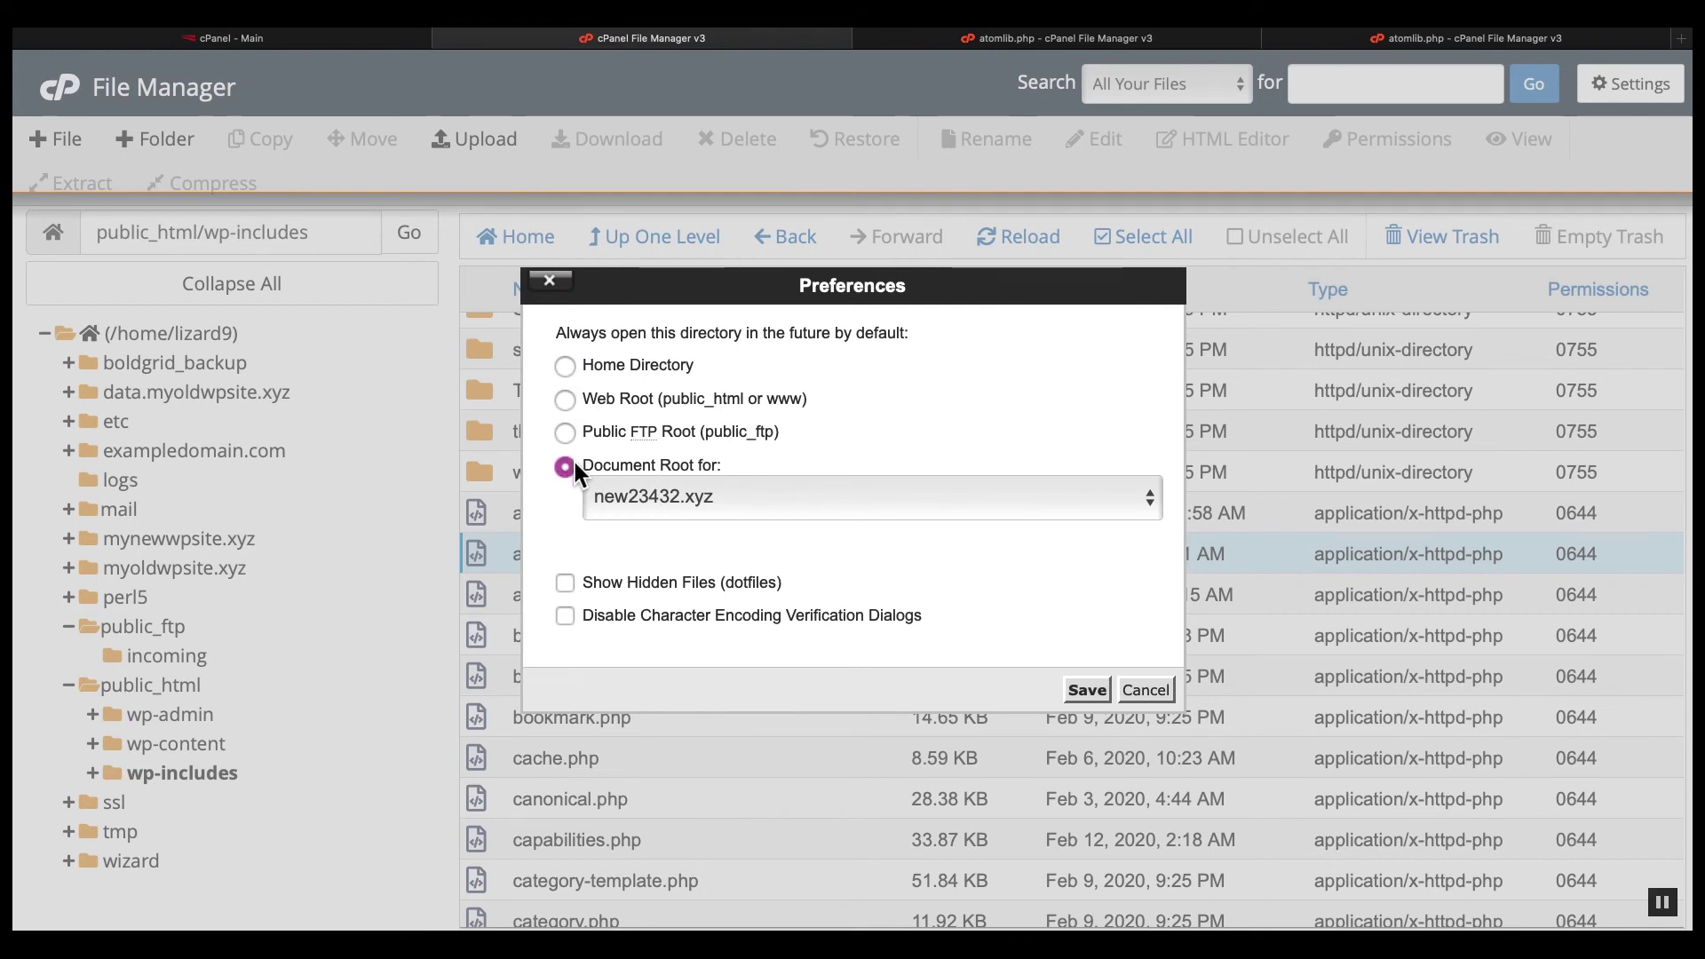
pyautogui.click(710, 486)
pyautogui.click(870, 428)
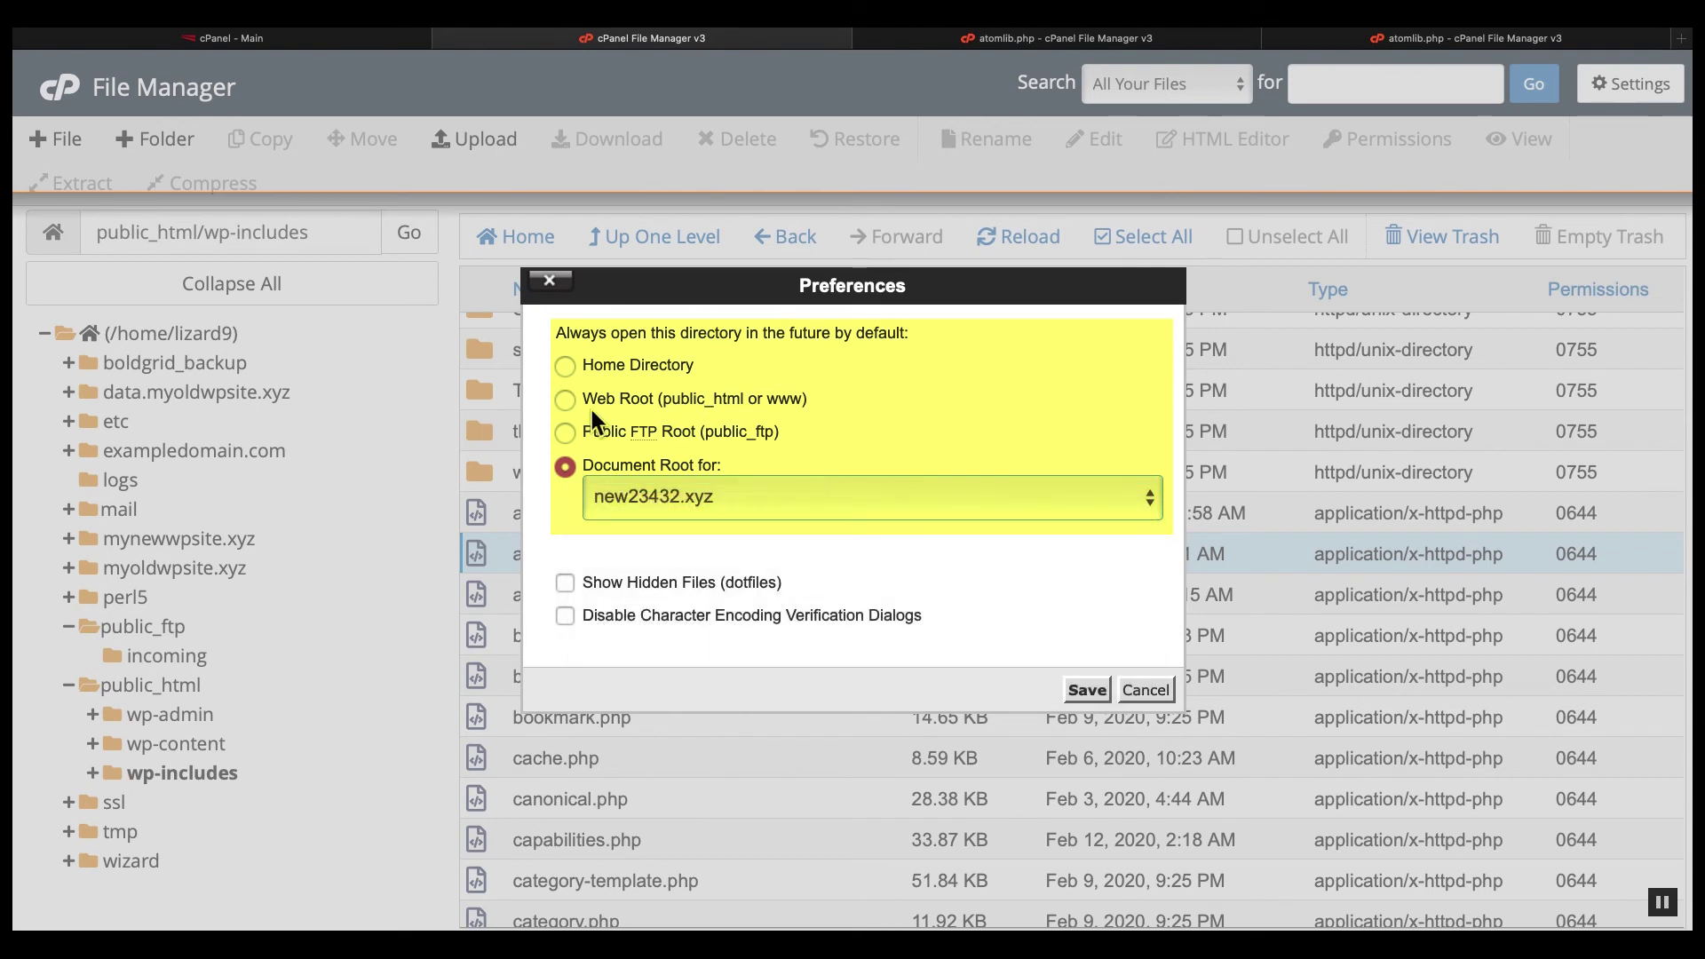
pyautogui.click(563, 363)
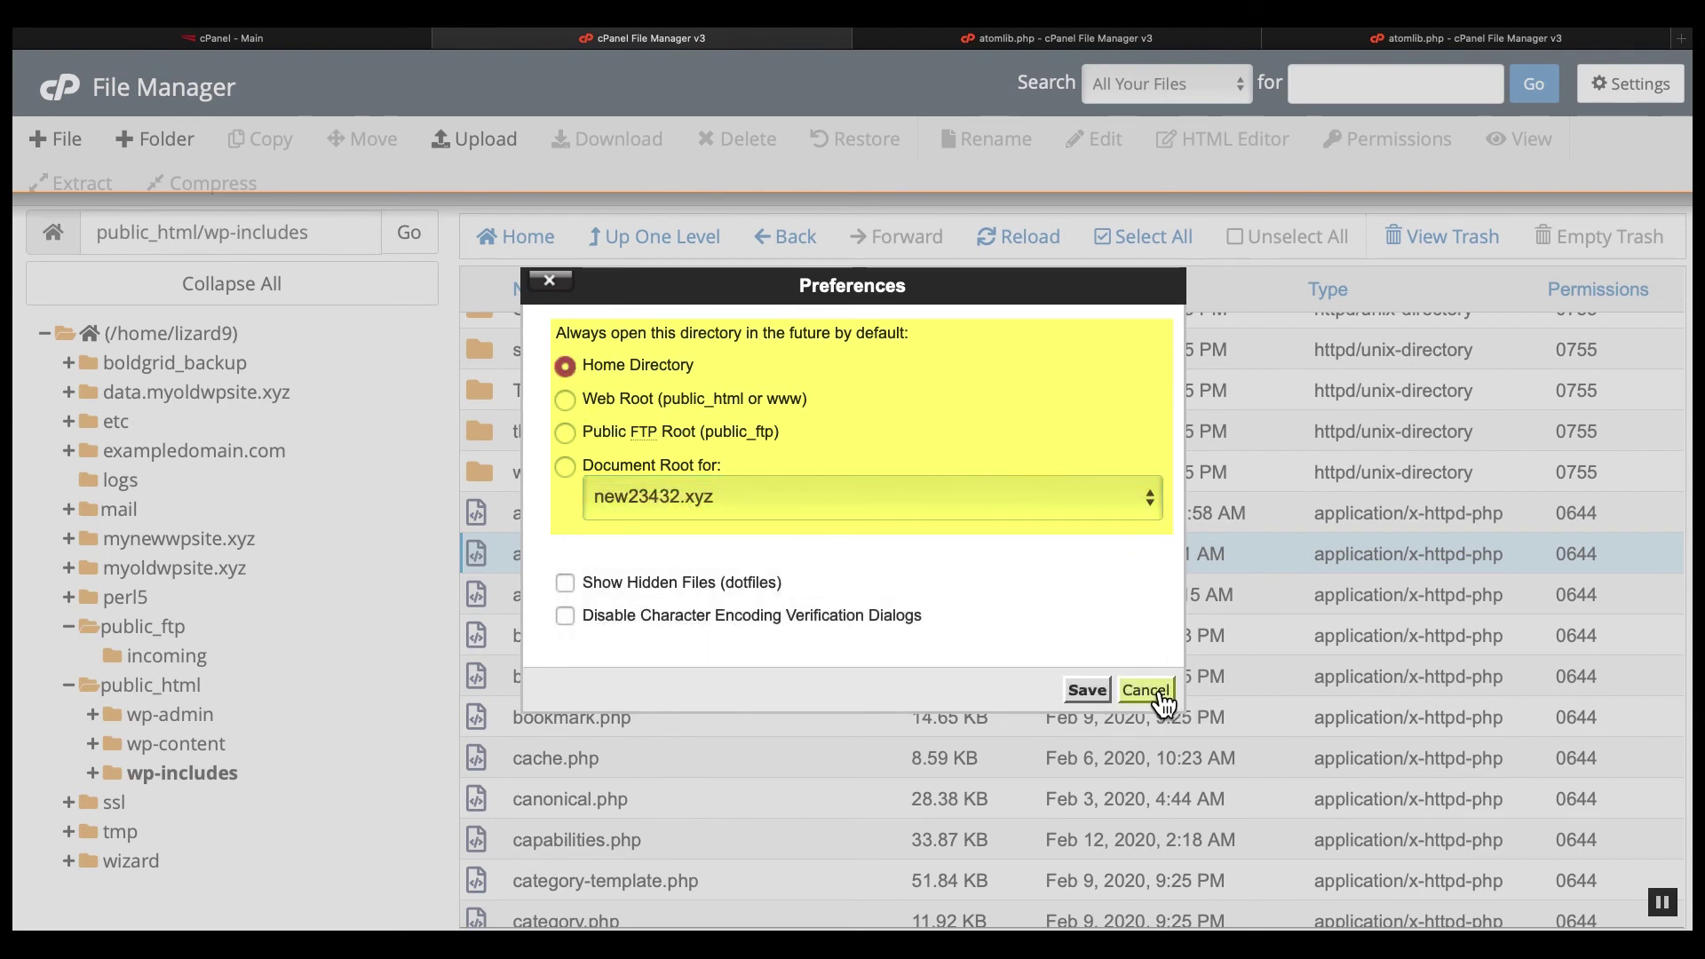
pyautogui.click(1087, 689)
pyautogui.scroll(-3, 117, 693)
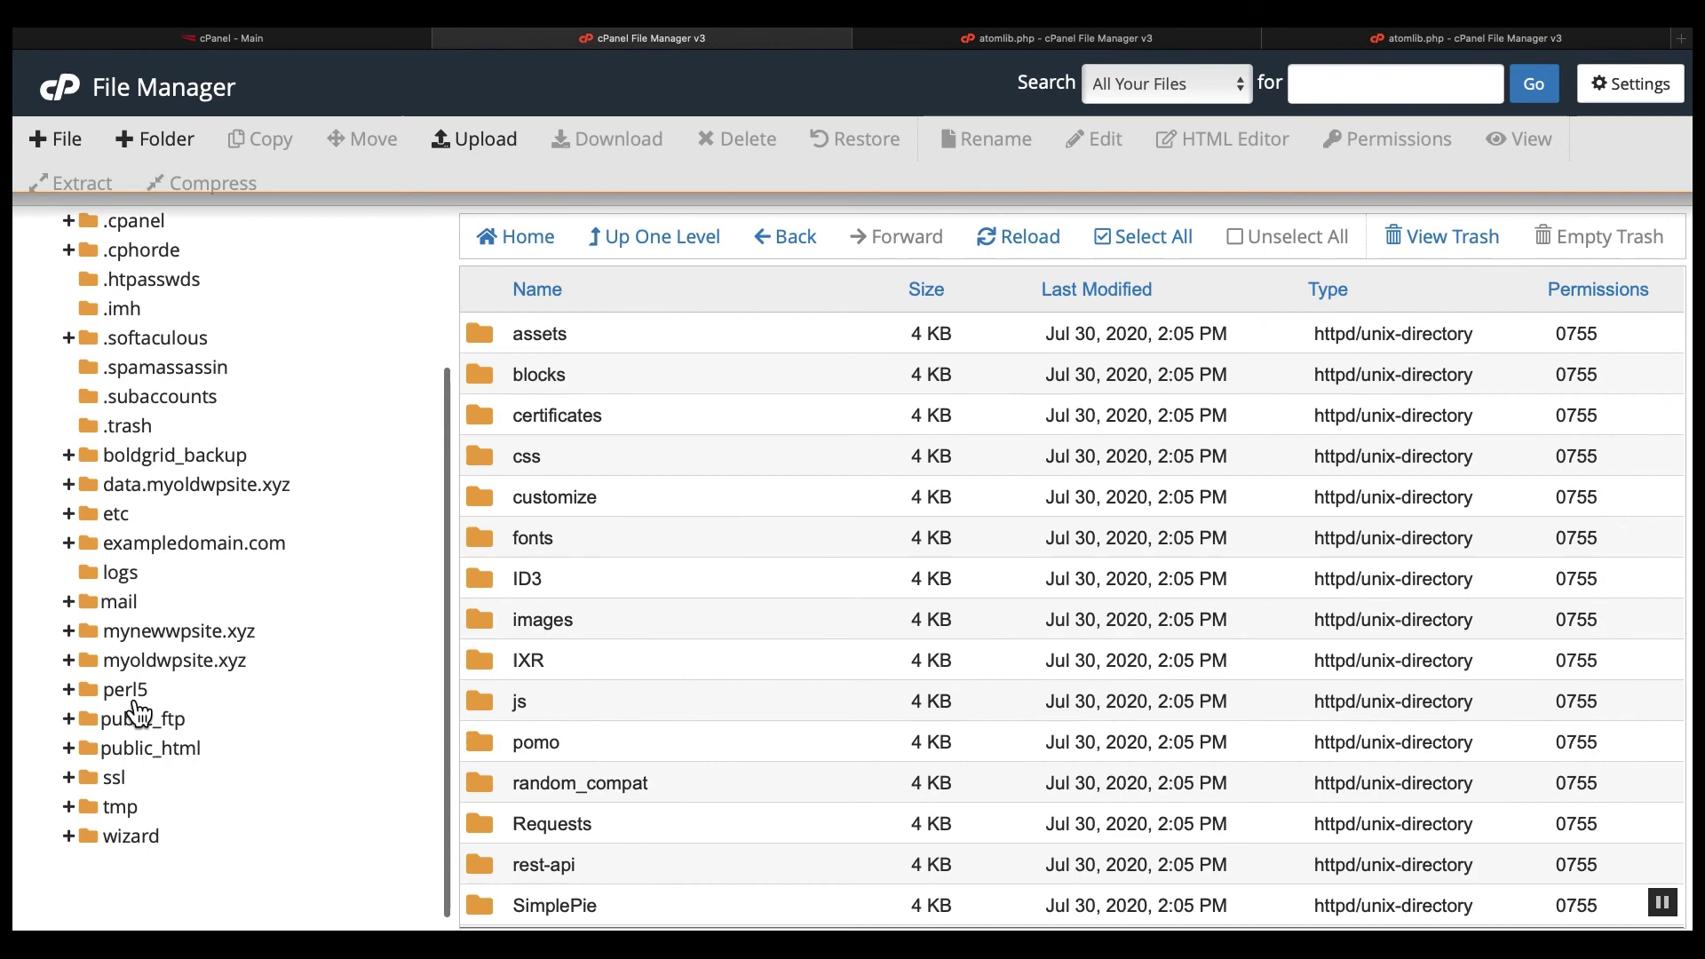
# Select the hidden .htaccess file in public_html, then tick Disable Character Encoding Verification Dialogs in Preferences.
pyautogui.click(157, 752)
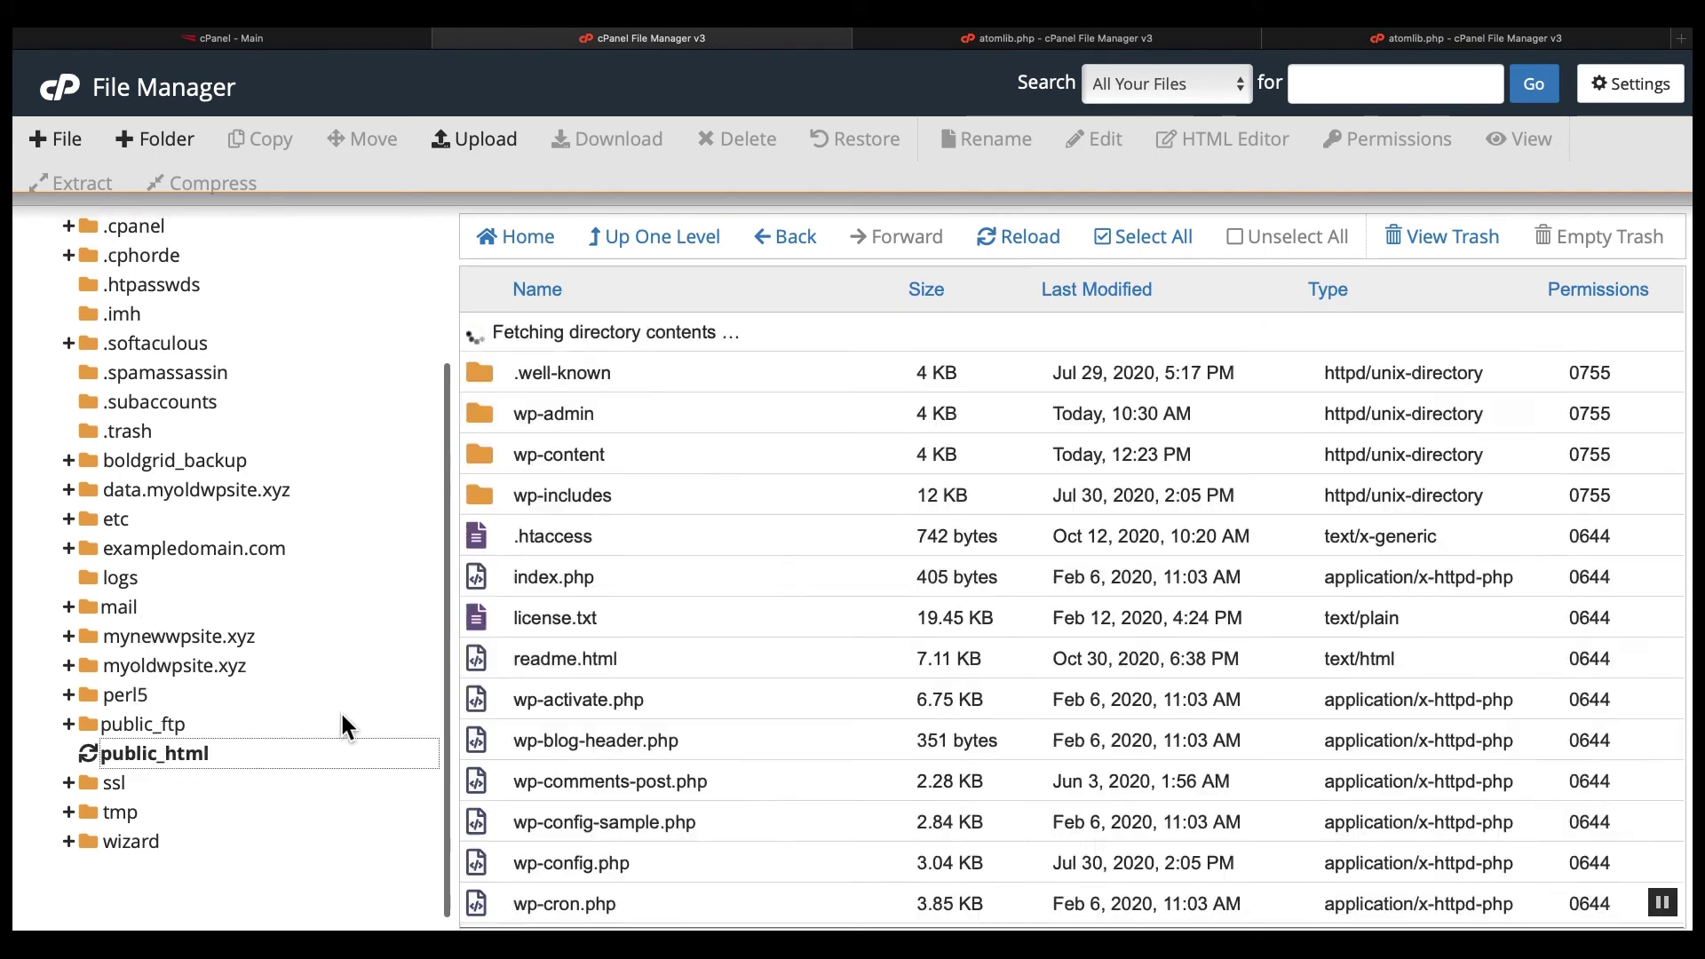
pyautogui.click(640, 498)
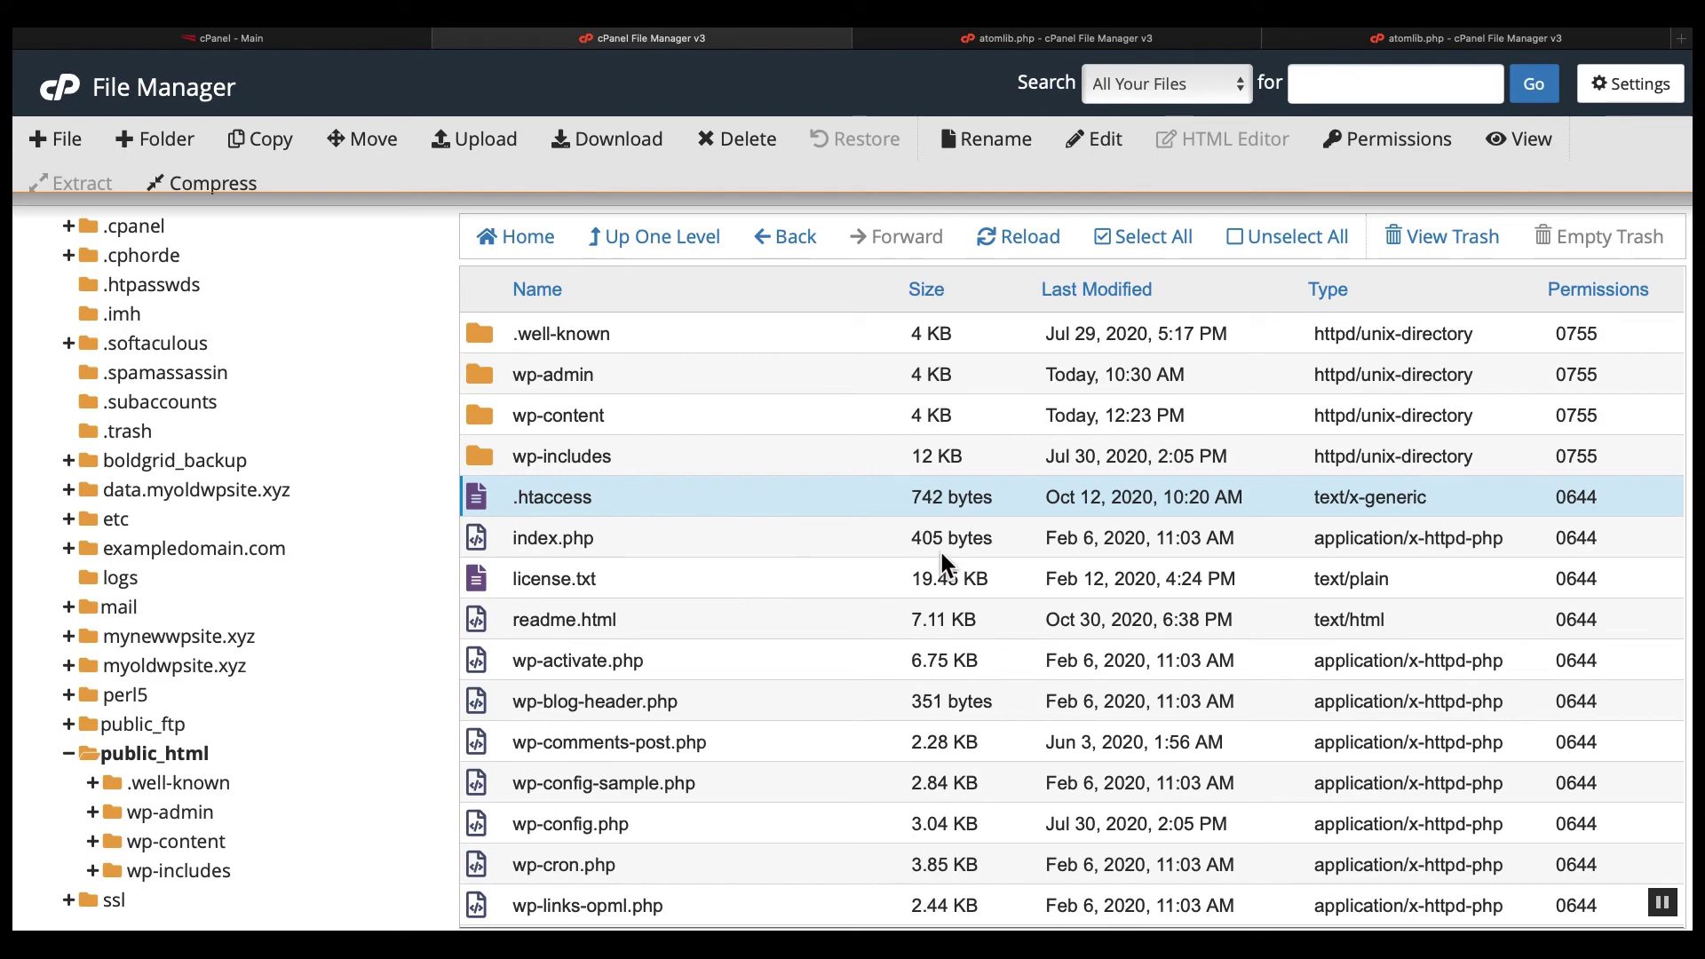
pyautogui.click(1621, 101)
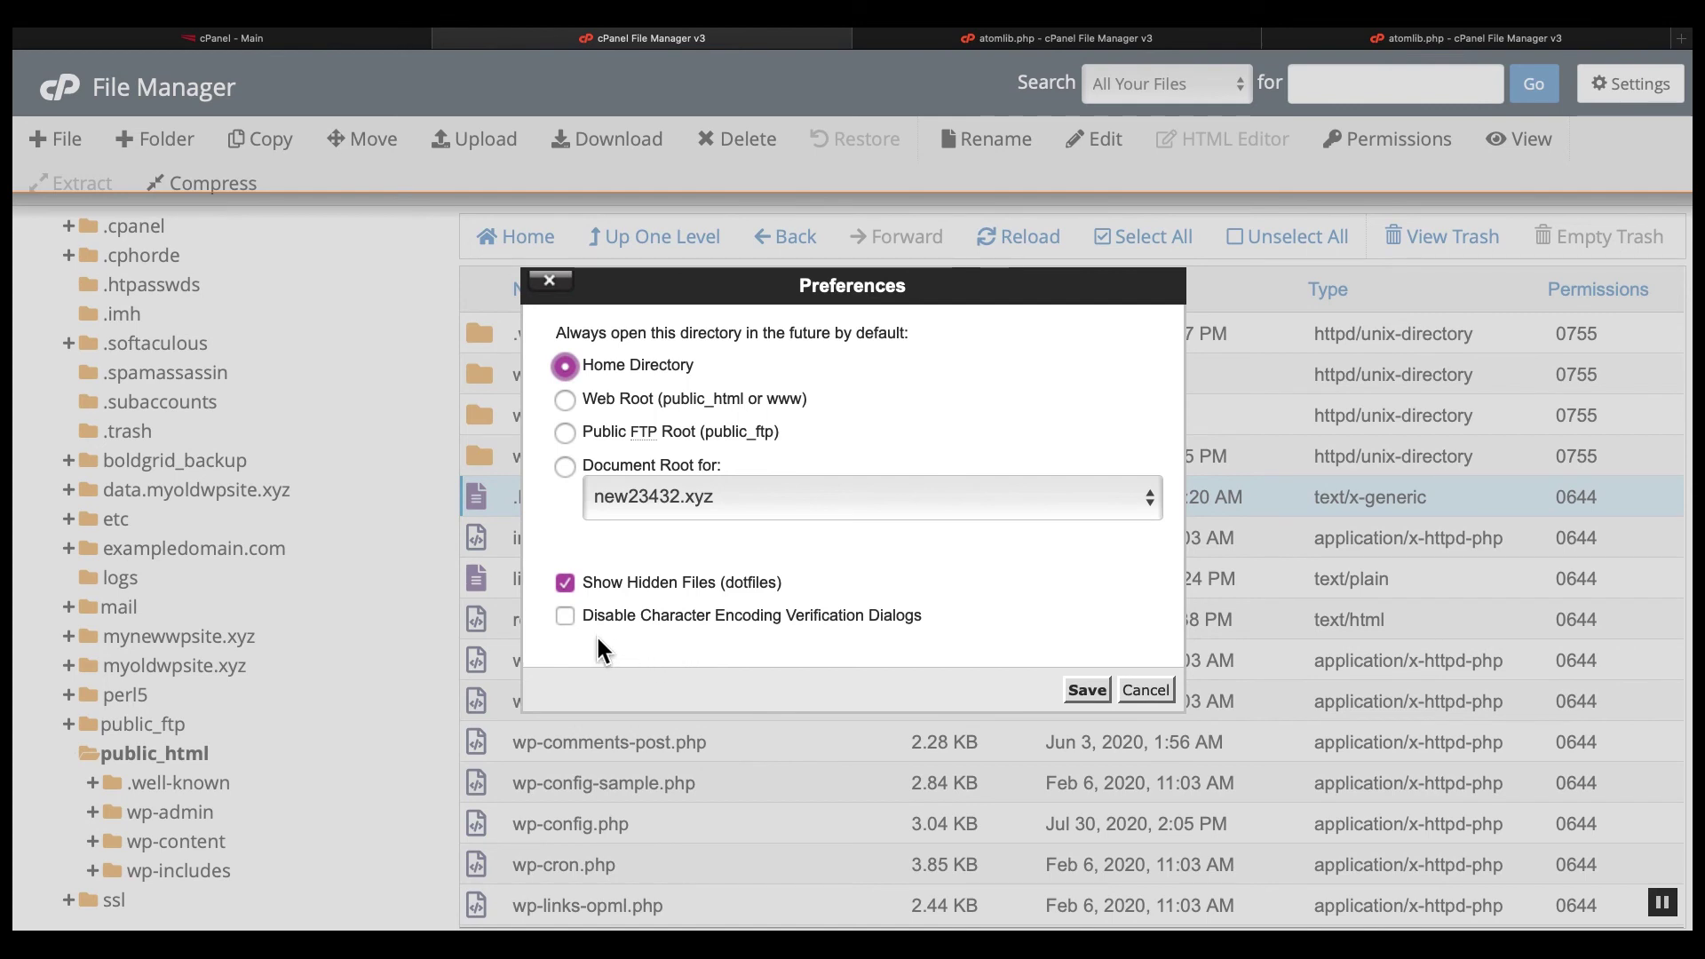
pyautogui.click(565, 616)
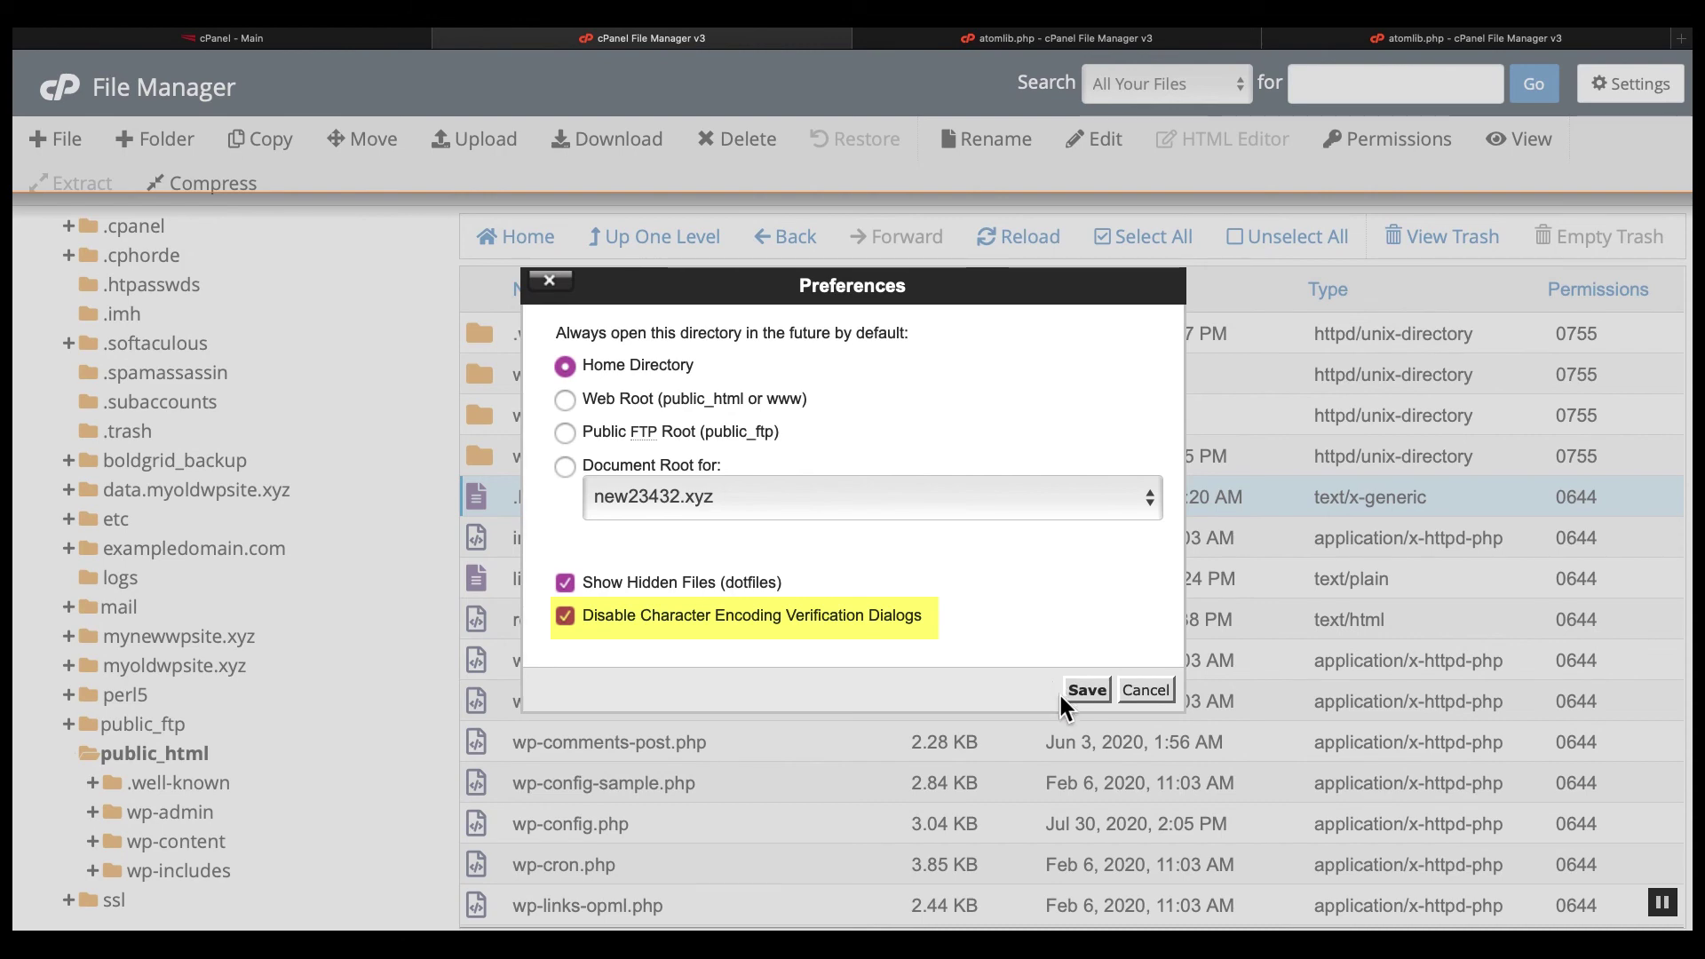
# Save the preferences so File Manager reloads at /home/lizard9 with encoding checks disabled.
pyautogui.click(1087, 691)
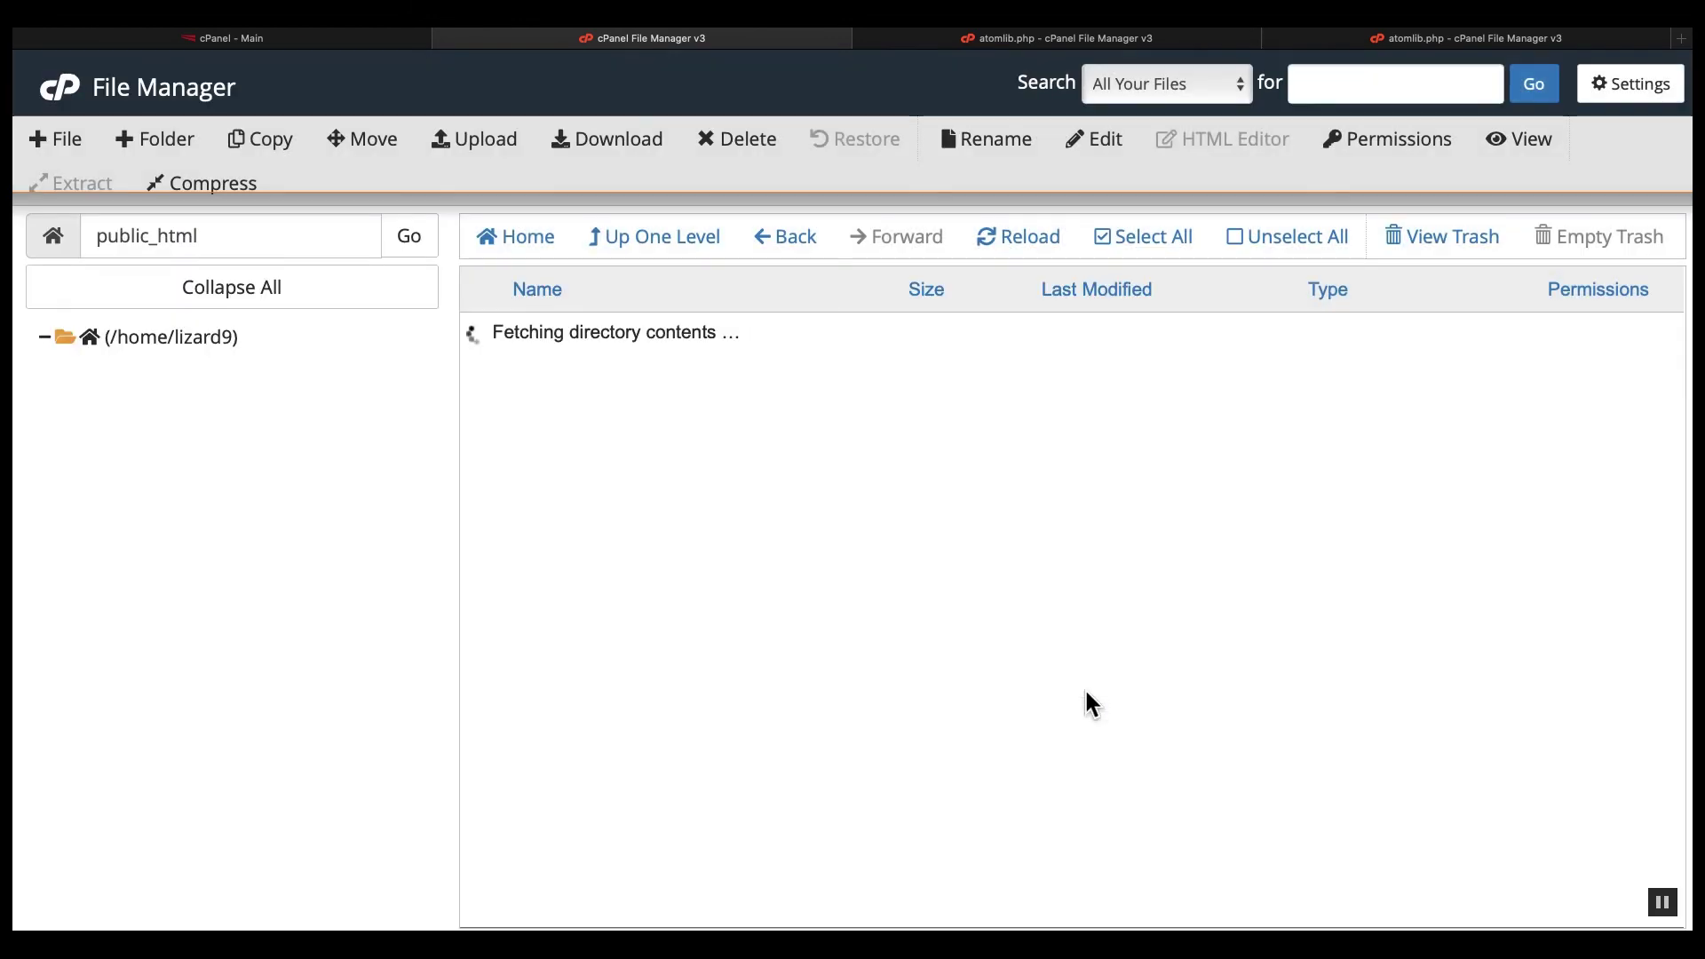